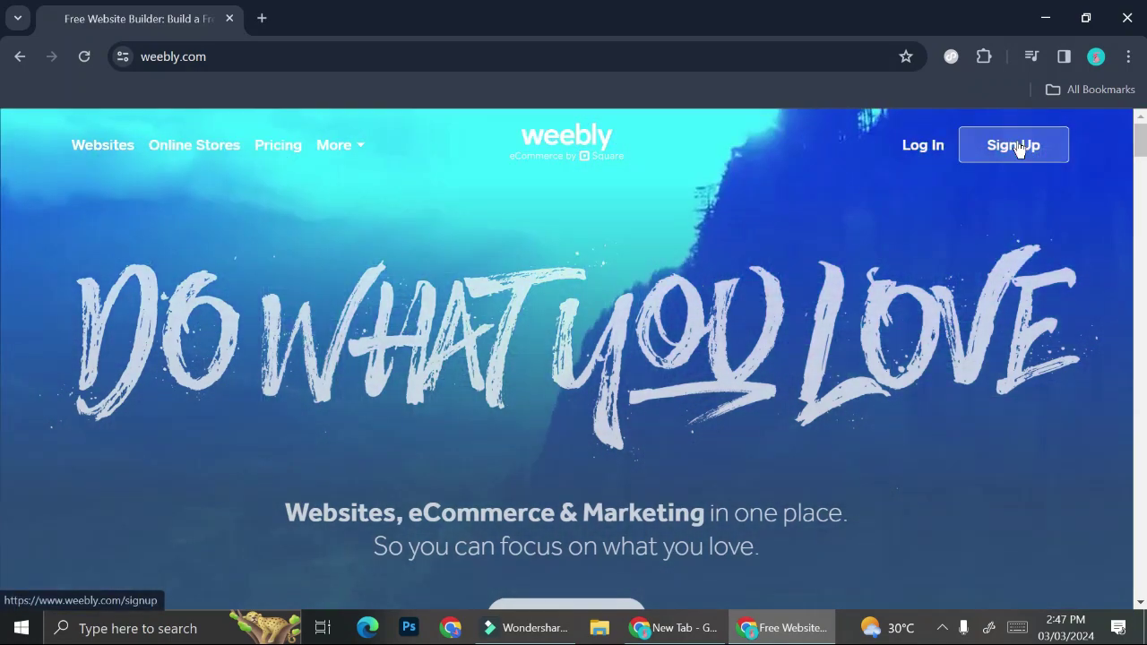
Open the Weebly sign-up form and look over the fields for creating an account
click(1016, 147)
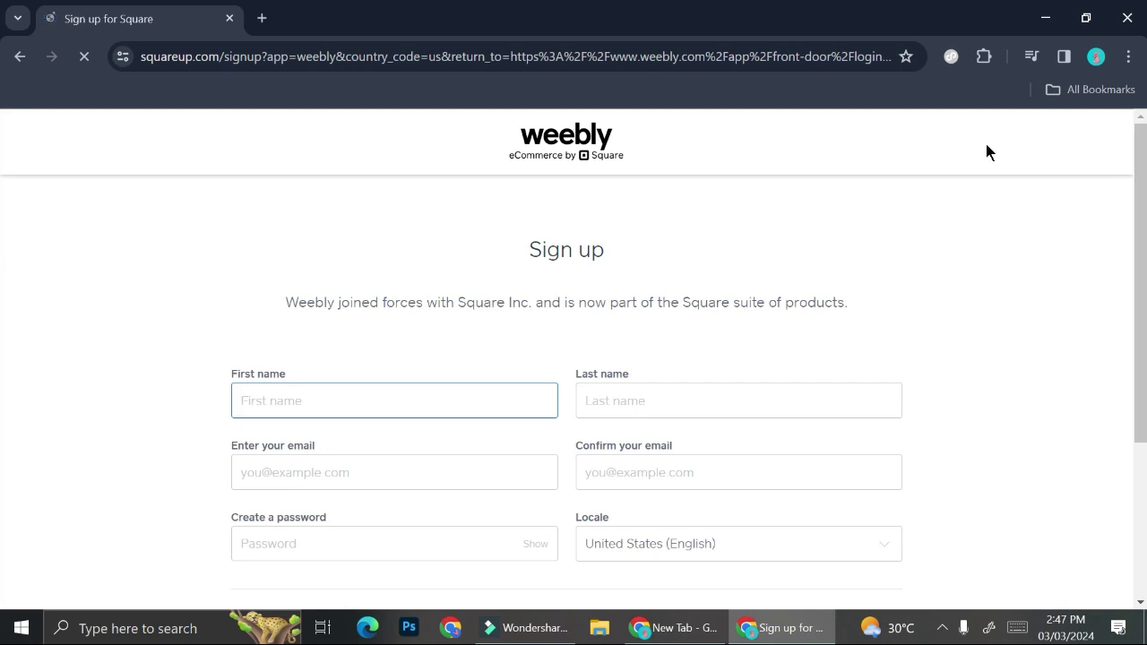
scroll(814, 205, down, 1)
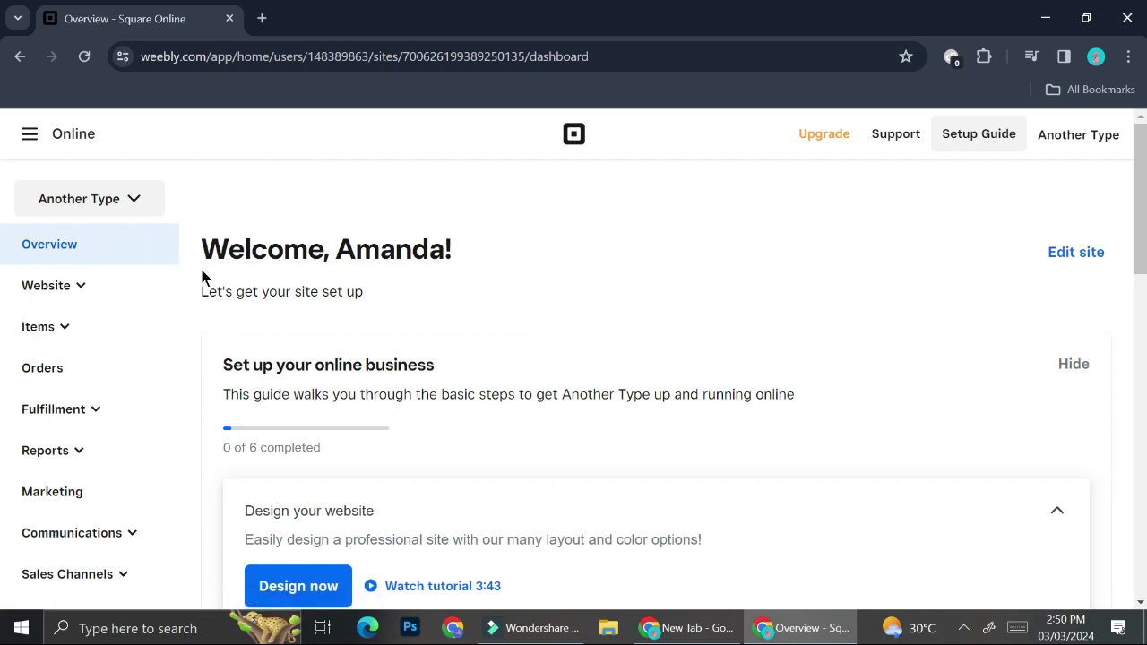
Expand the Website and Items sections of the dashboard navigation and examine the available options and setup guide
click(84, 283)
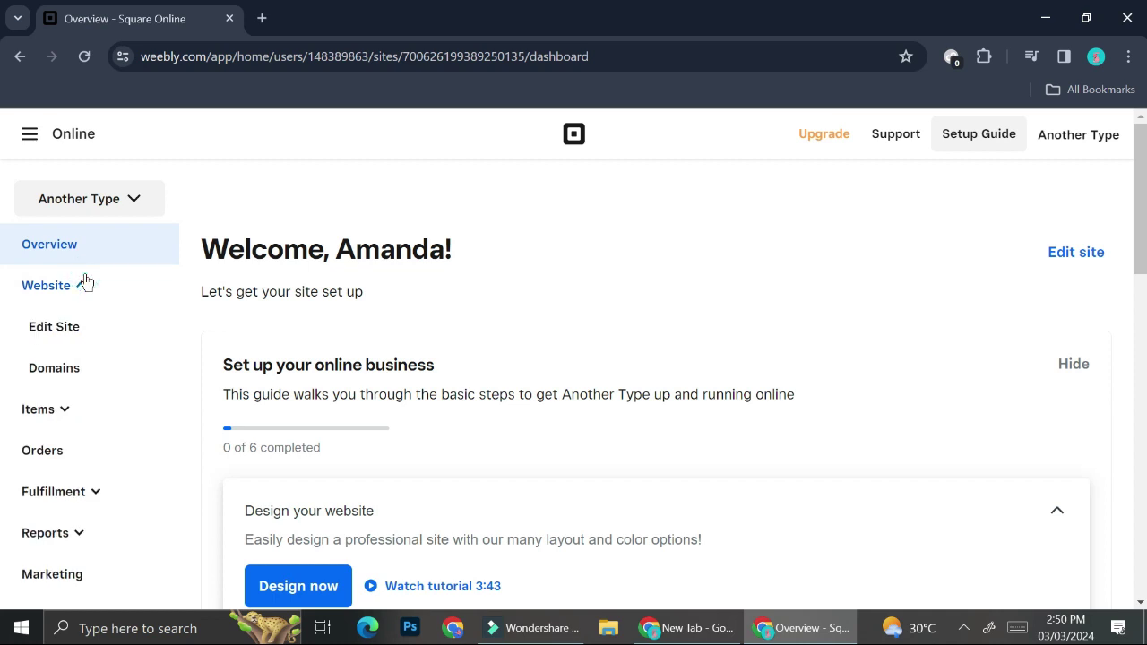
click(68, 415)
scroll(72, 422, down, 1)
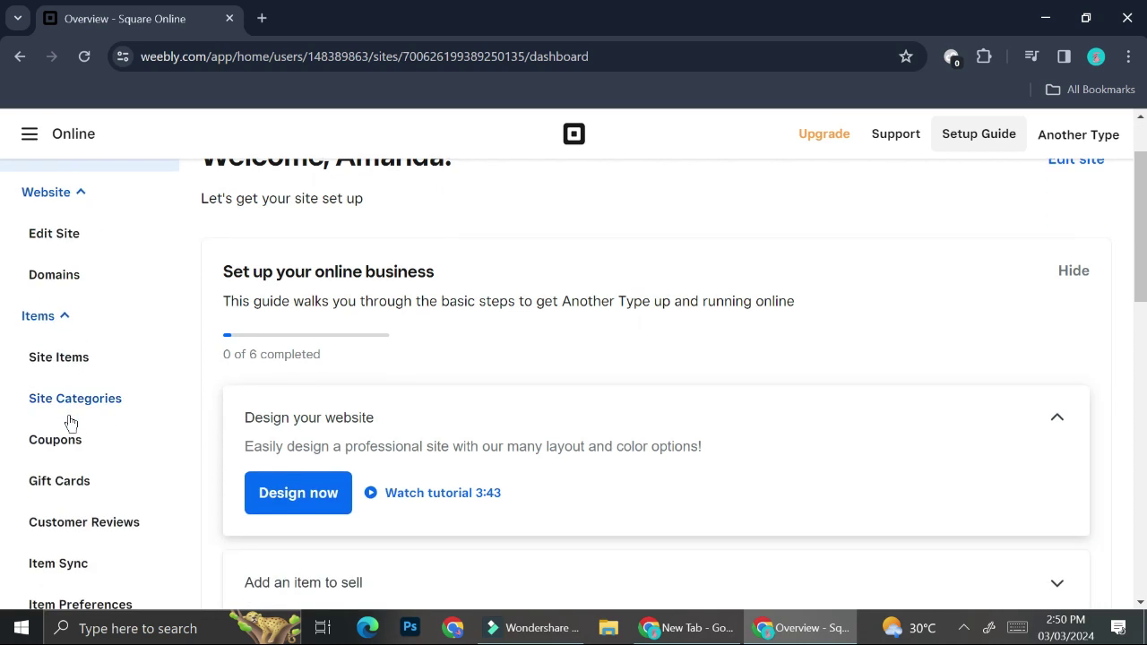
scroll(76, 419, down, 1)
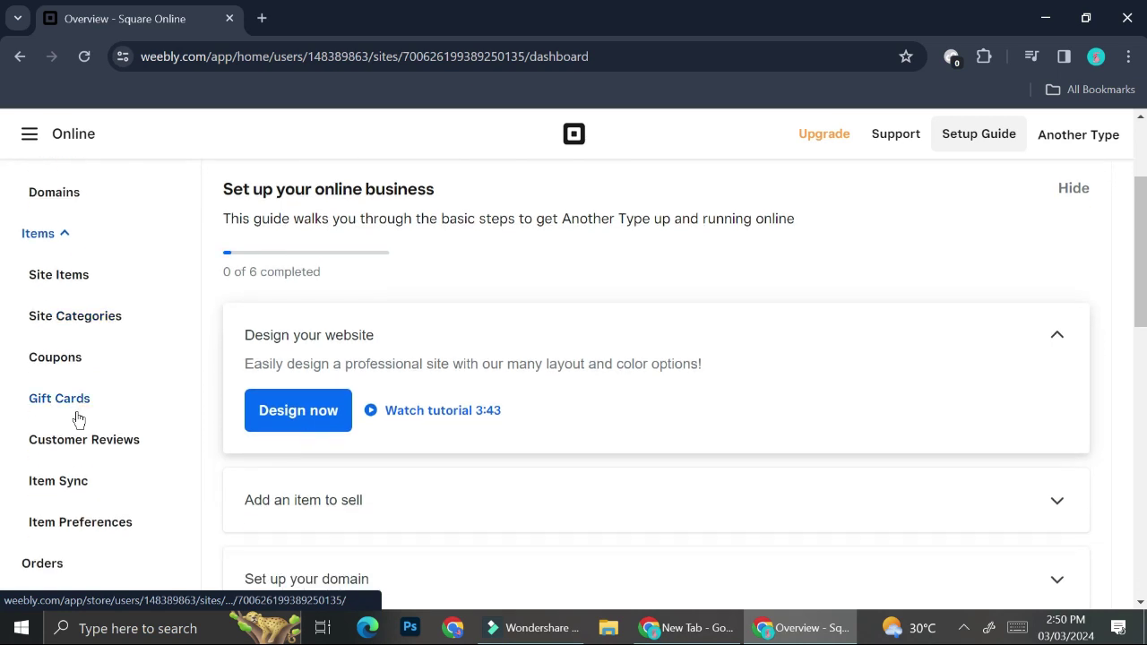
scroll(94, 394, down, 1)
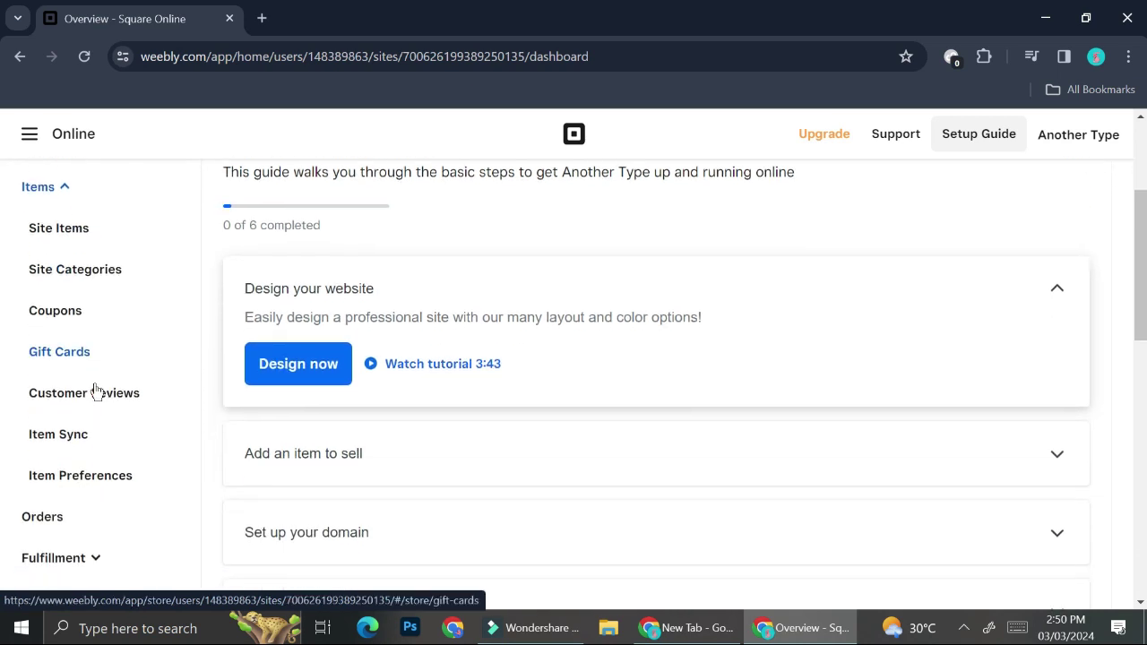
scroll(96, 412, down, 1)
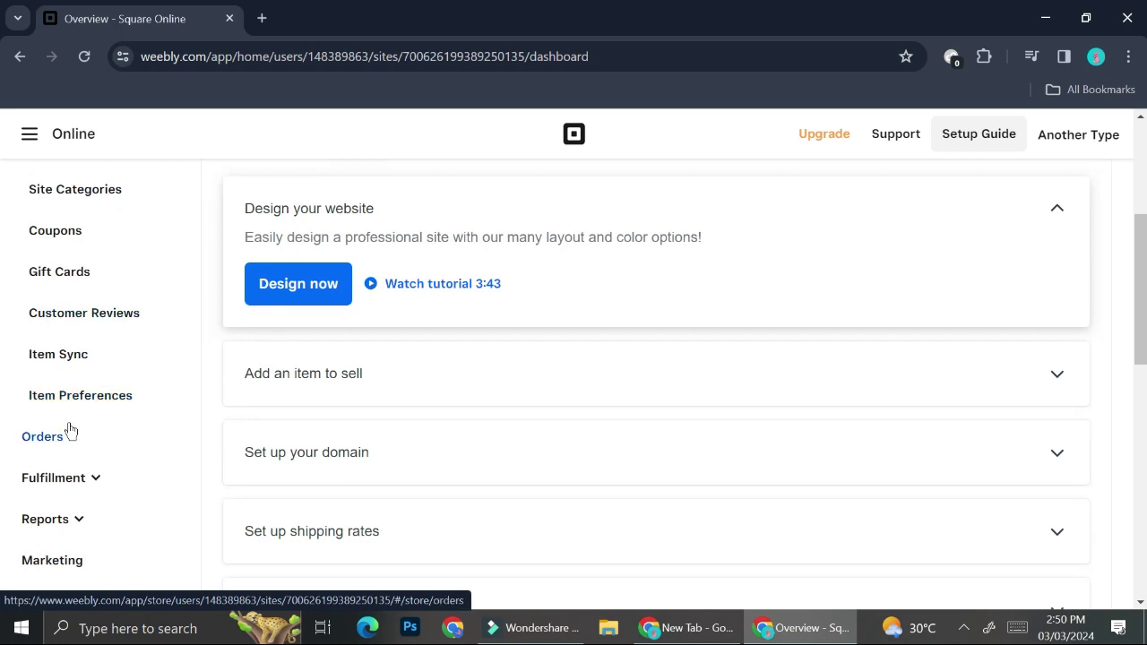
scroll(71, 430, down, 1)
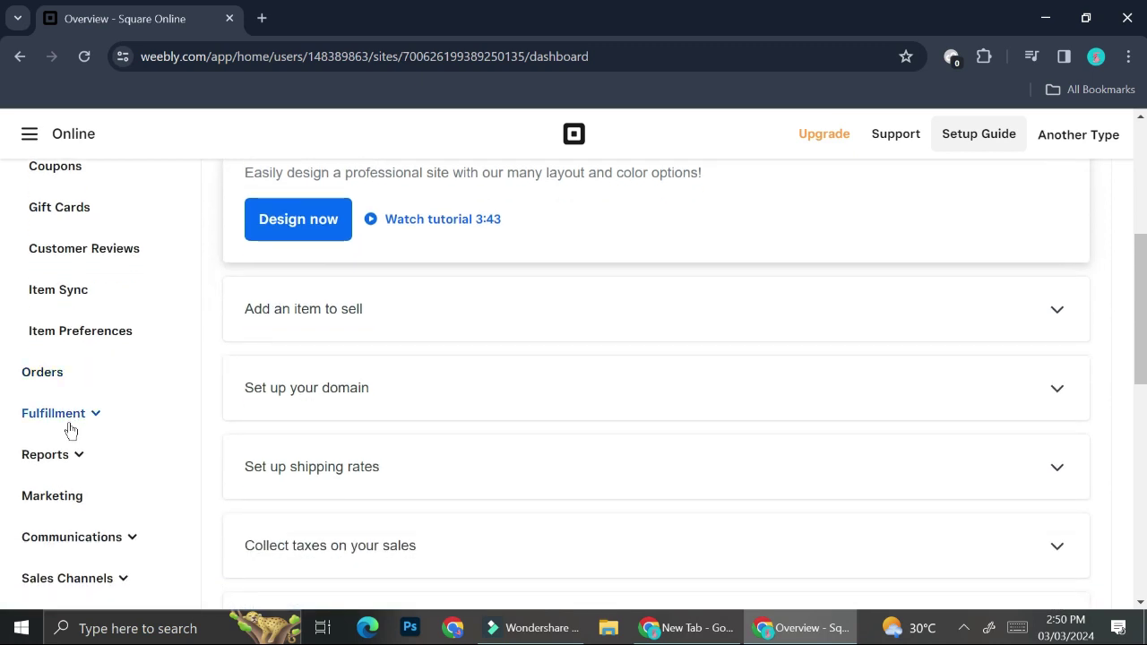
scroll(71, 430, down, 1)
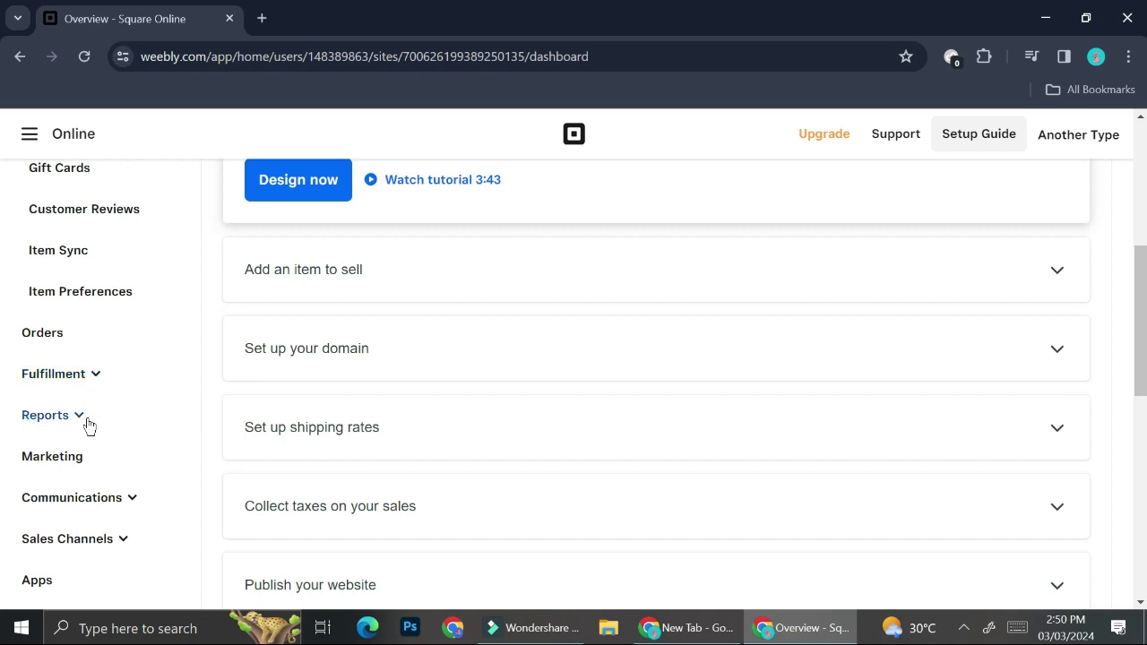
scroll(105, 520, down, 1)
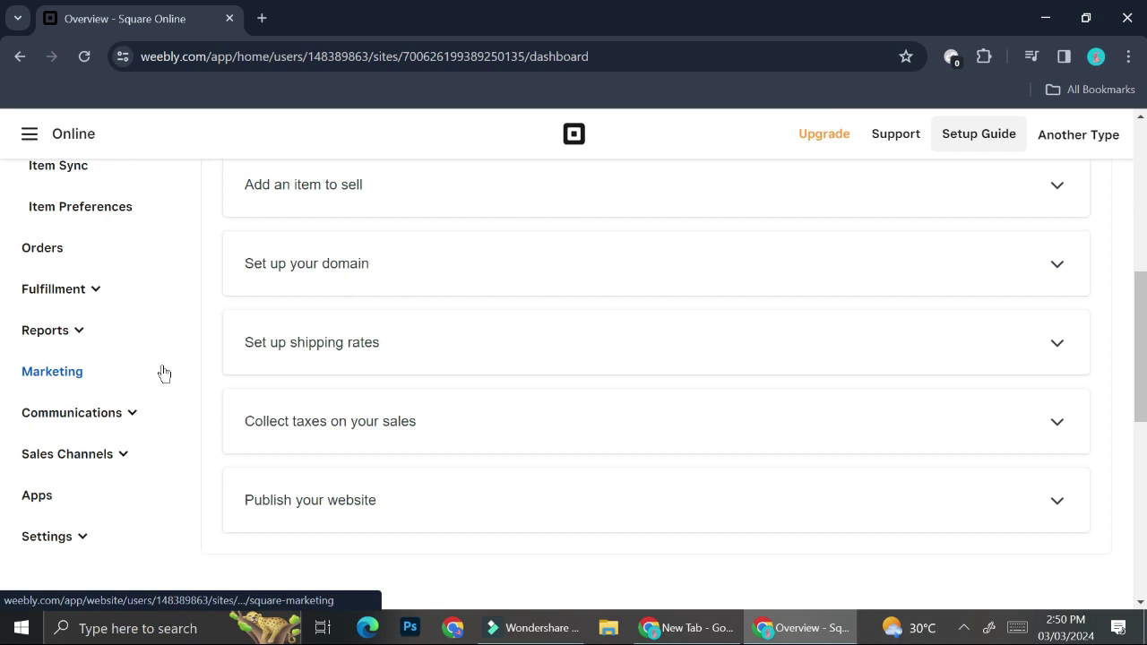
scroll(164, 373, up, 4)
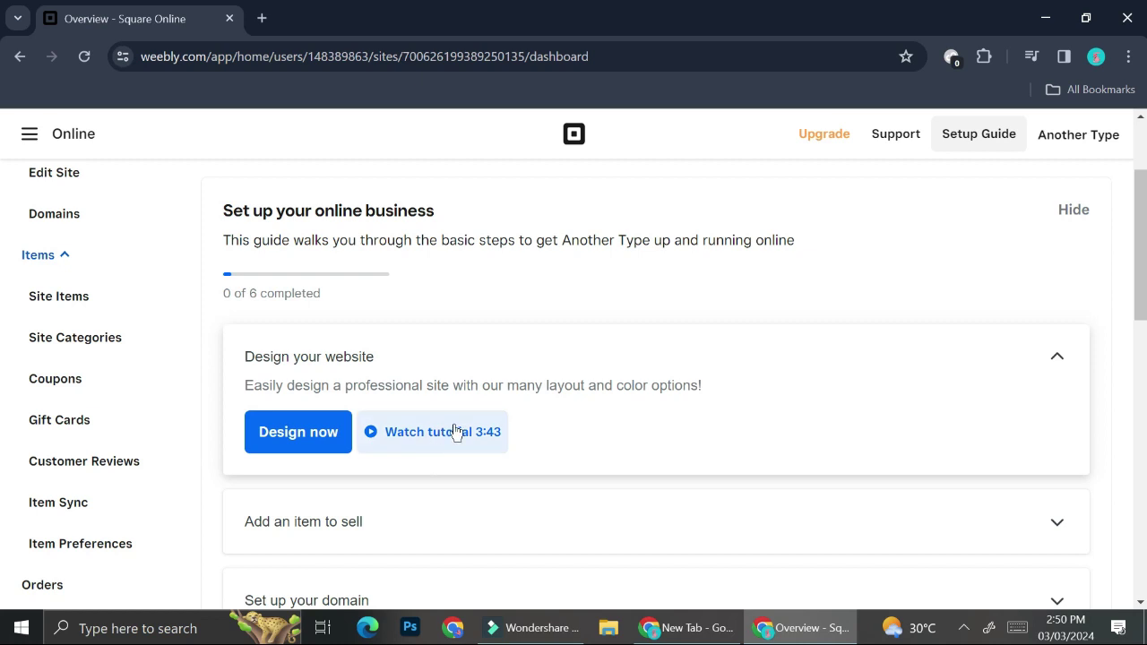
Create a new site named Eyes of the Sun from the website design task, skipping the shipping location selection
click(293, 441)
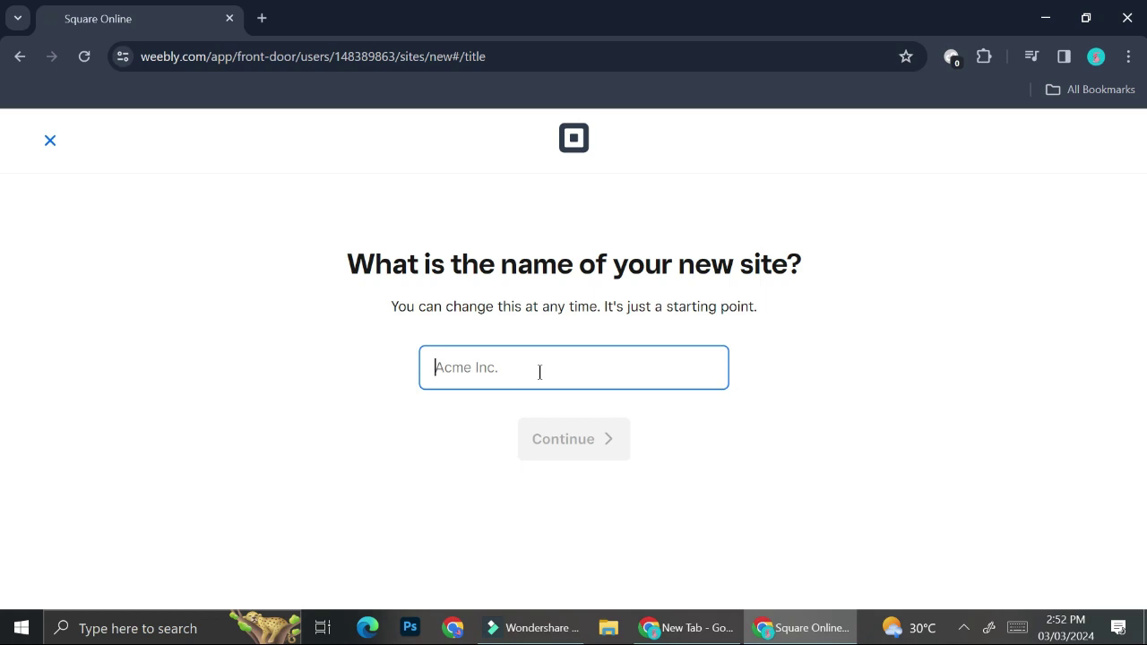
text(Eyes of the Sun)
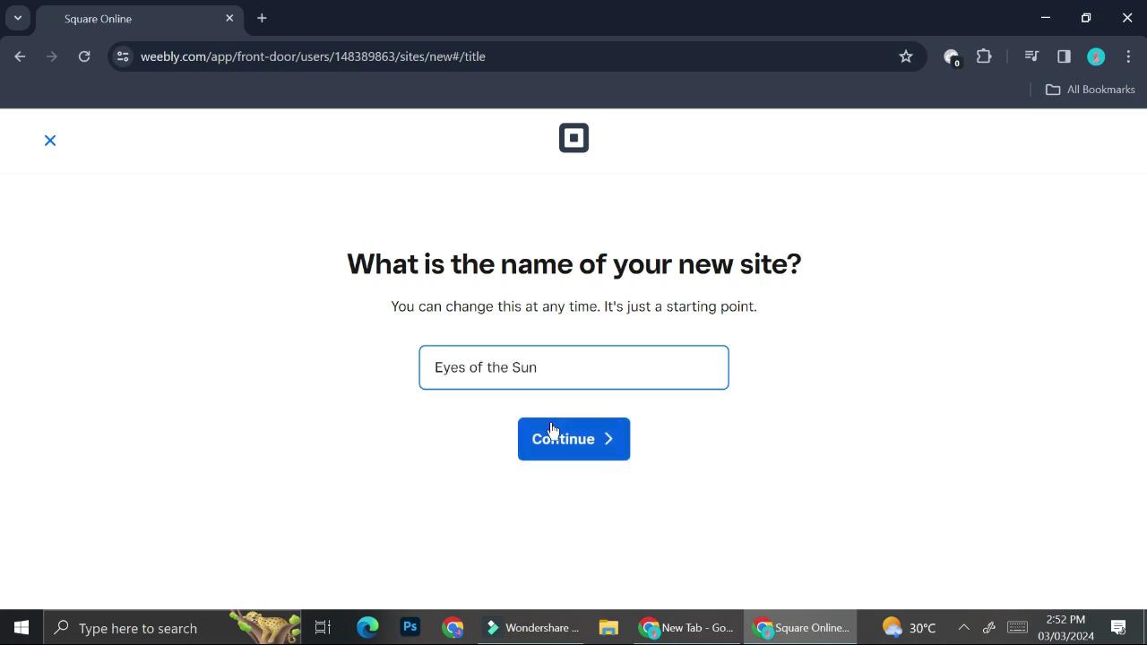
click(551, 457)
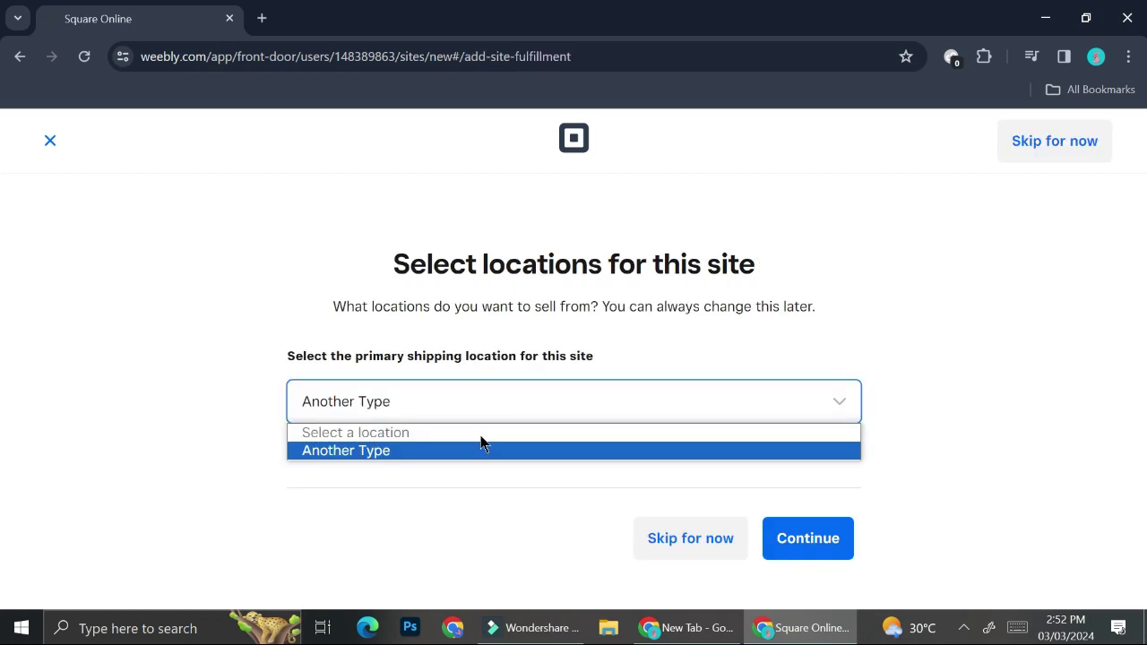
click(550, 327)
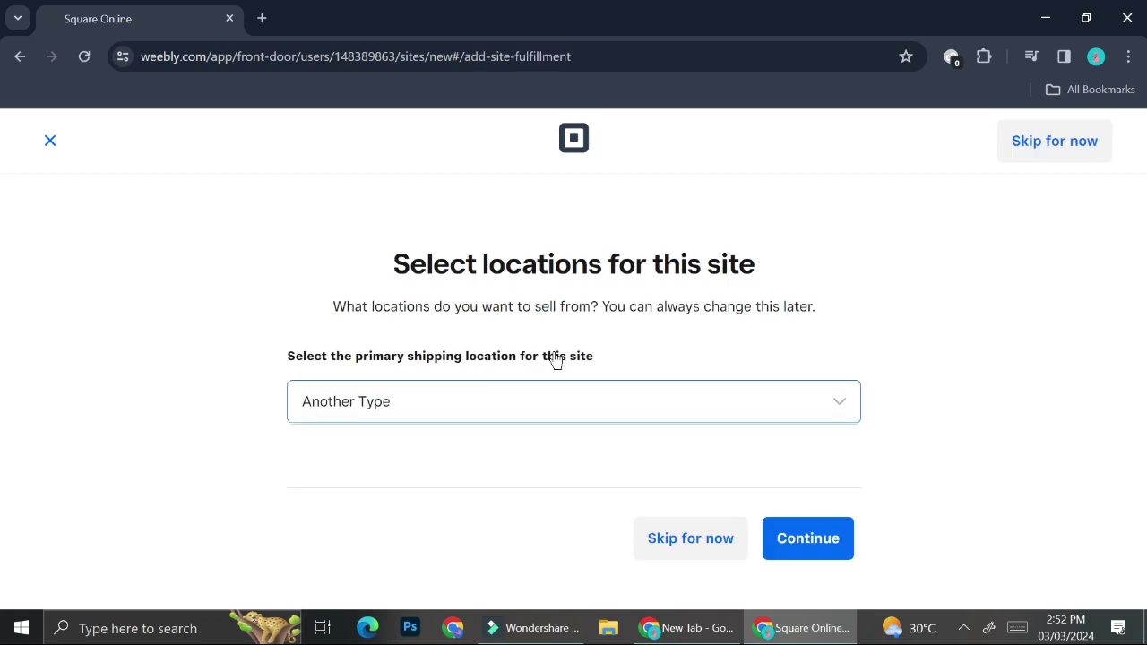
click(678, 526)
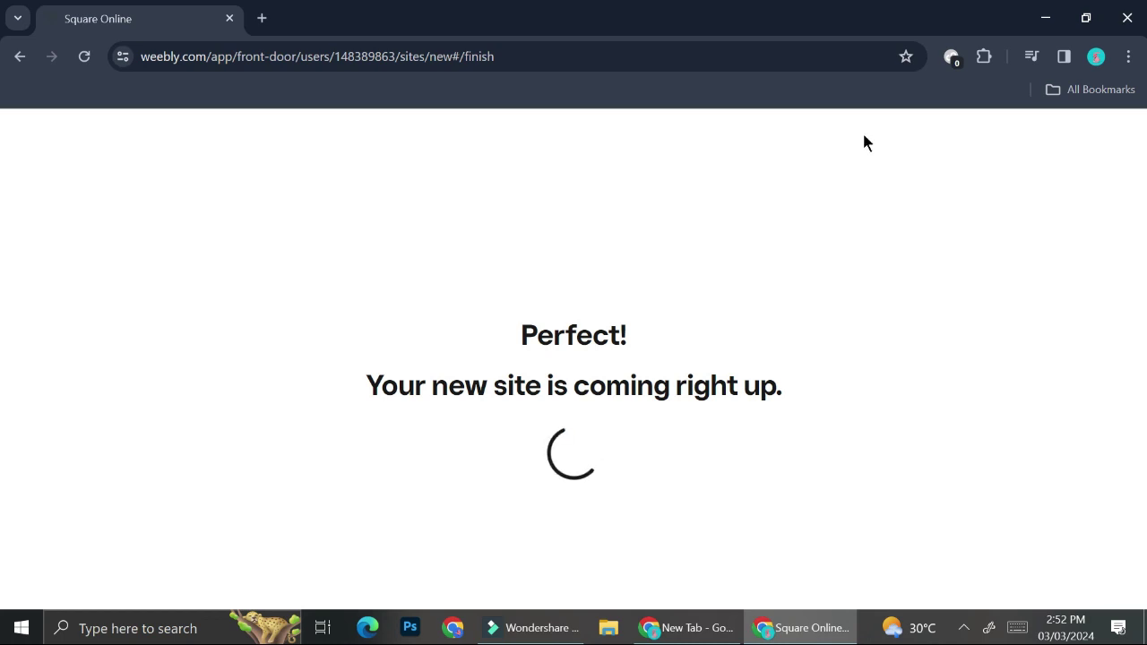
Open the site style gallery in the new site's design settings
scroll(735, 376, down, 3)
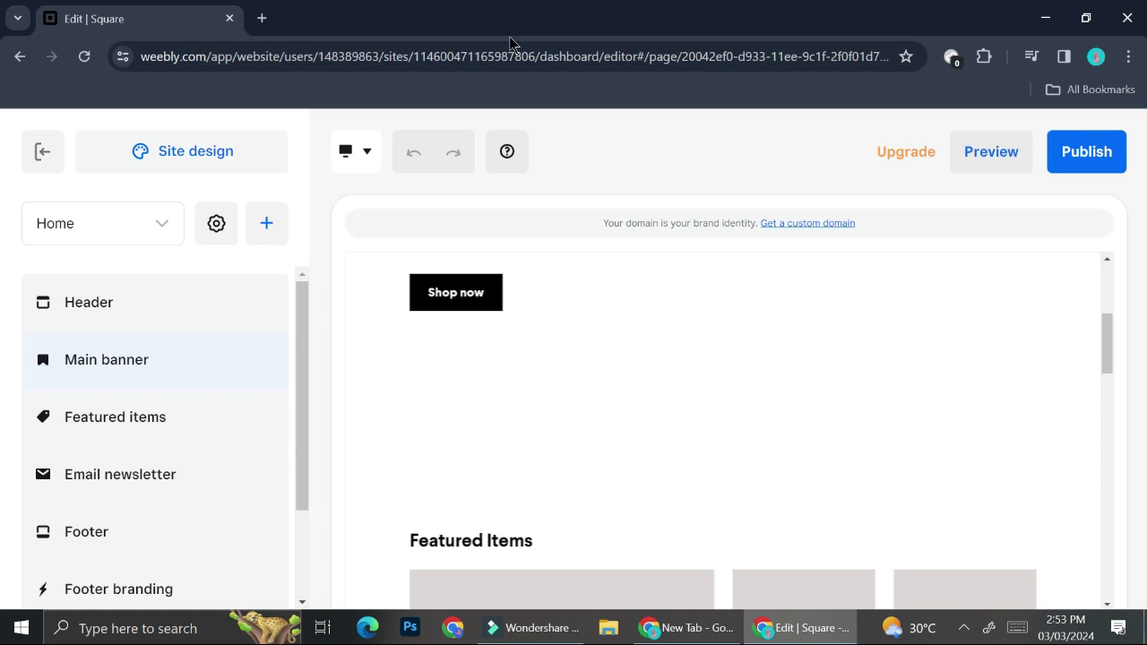
scroll(494, 400, up, 3)
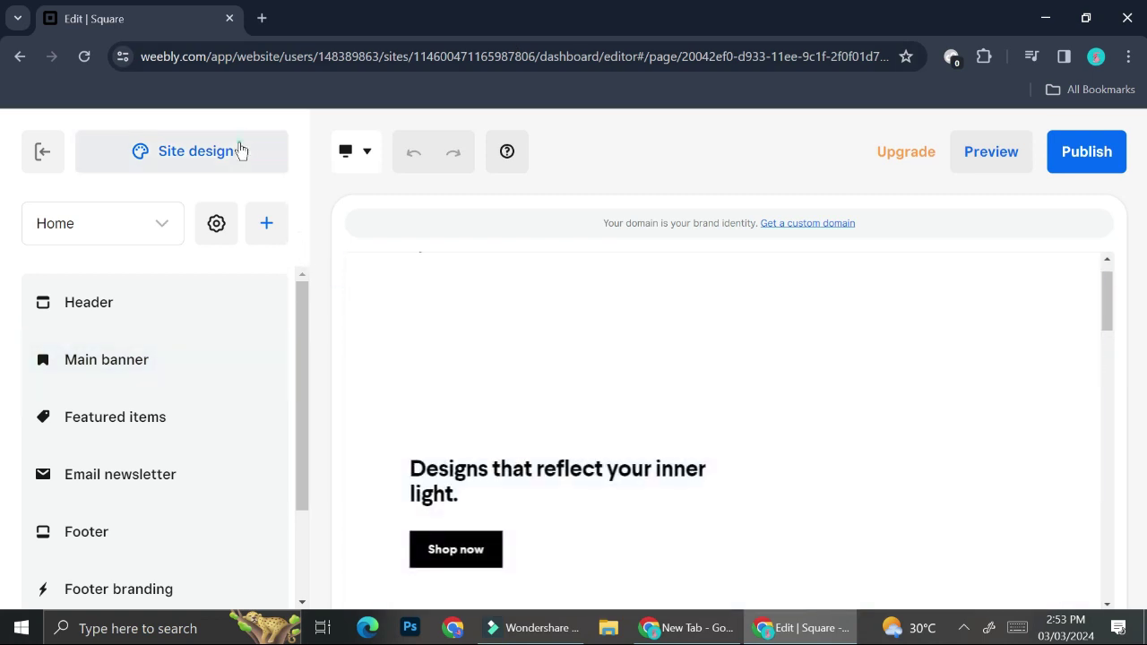
click(241, 151)
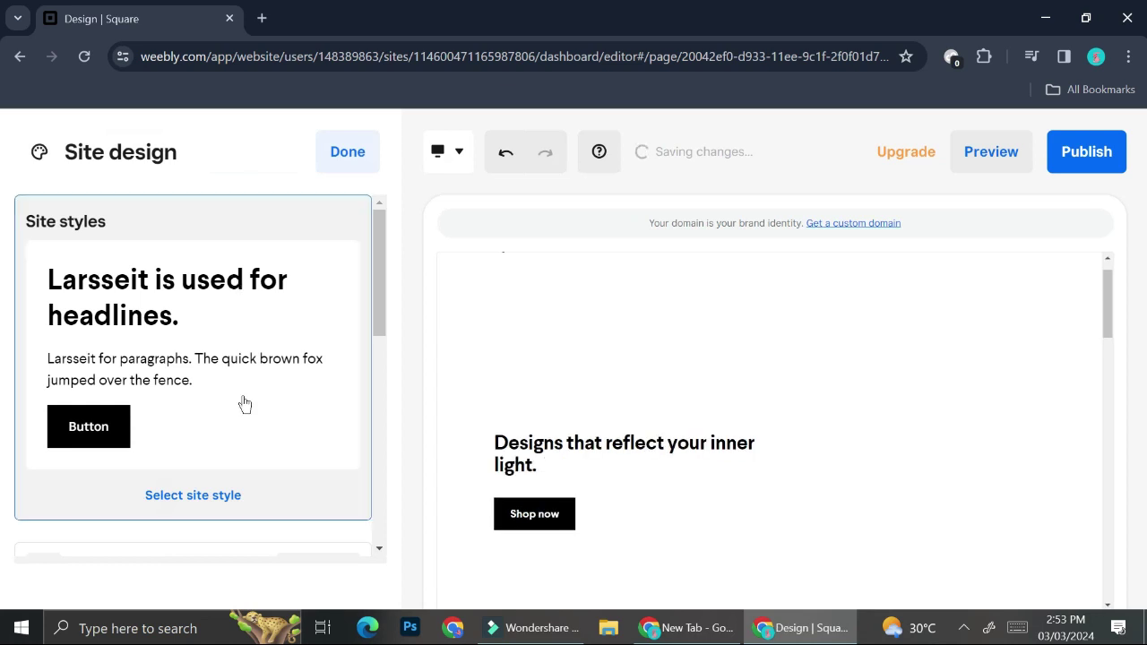
click(210, 493)
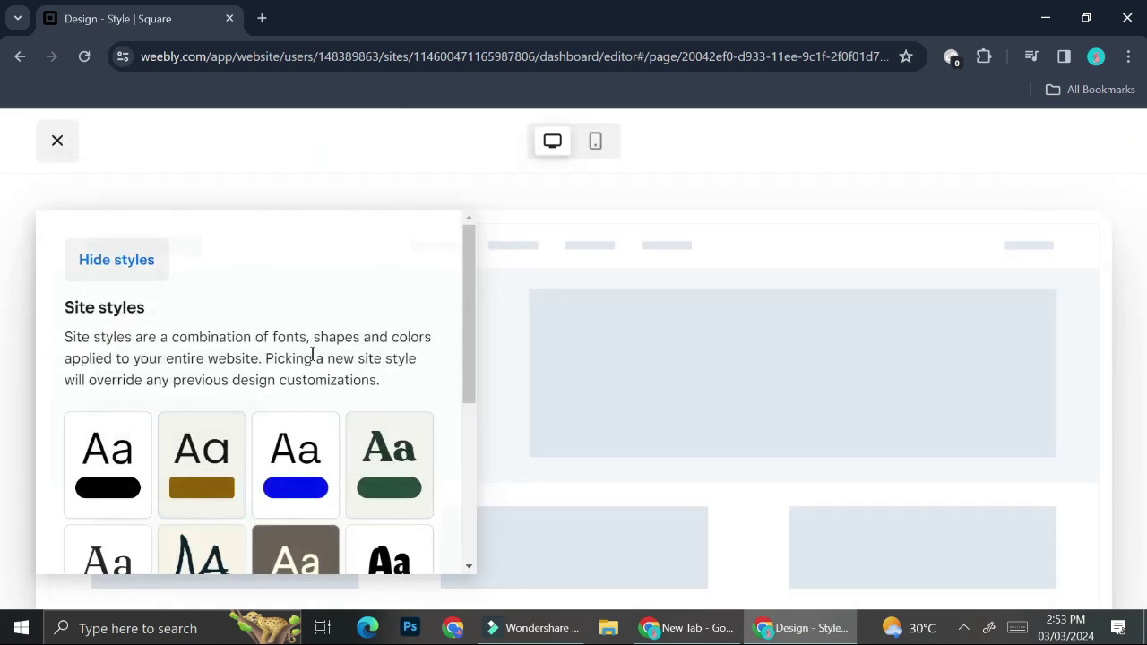
Apply the pale pink site style with the pink rectangular button sample, accepting the reset of design customizations
scroll(336, 480, down, 2)
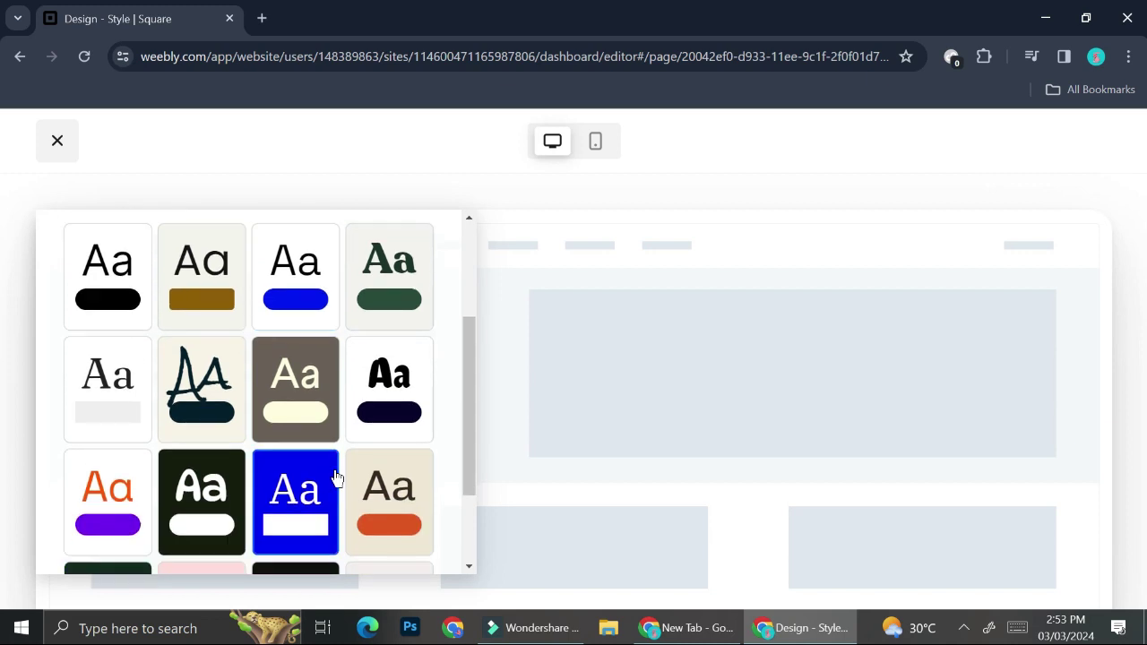
scroll(348, 325, down, 2)
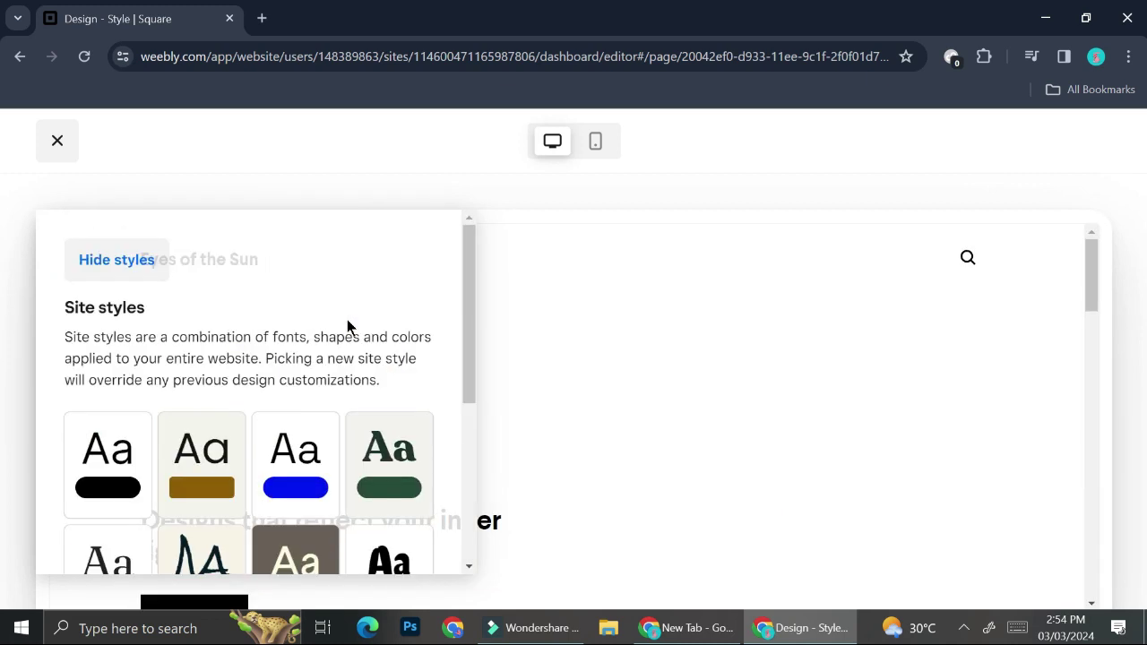
click(317, 435)
scroll(315, 470, down, 2)
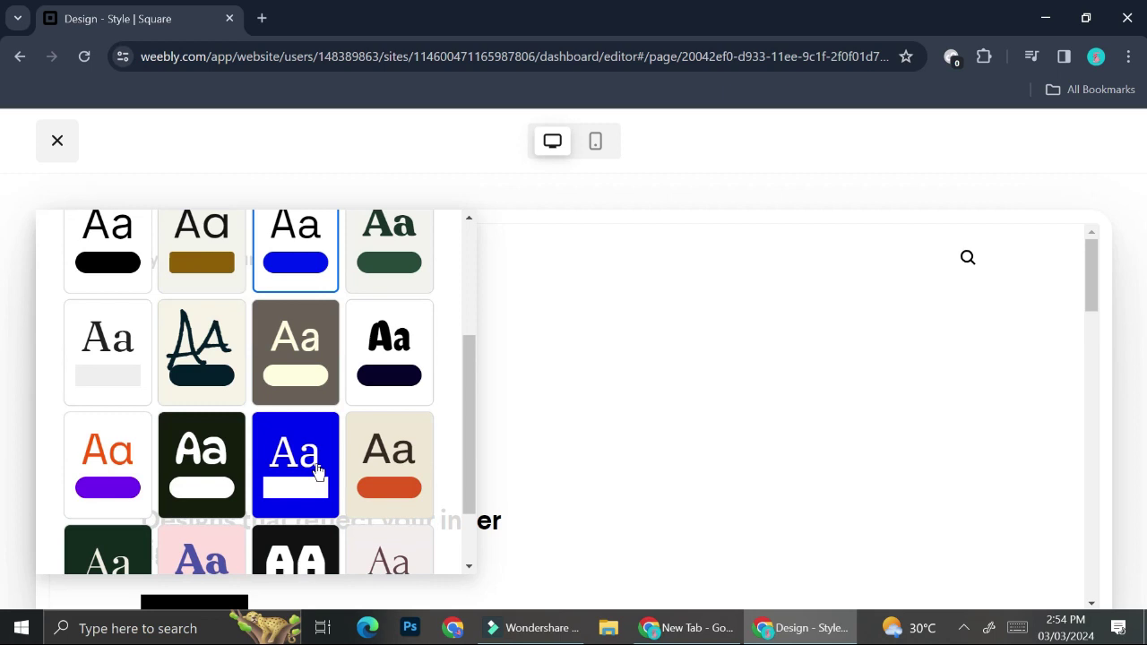
scroll(353, 481, down, 1)
click(389, 492)
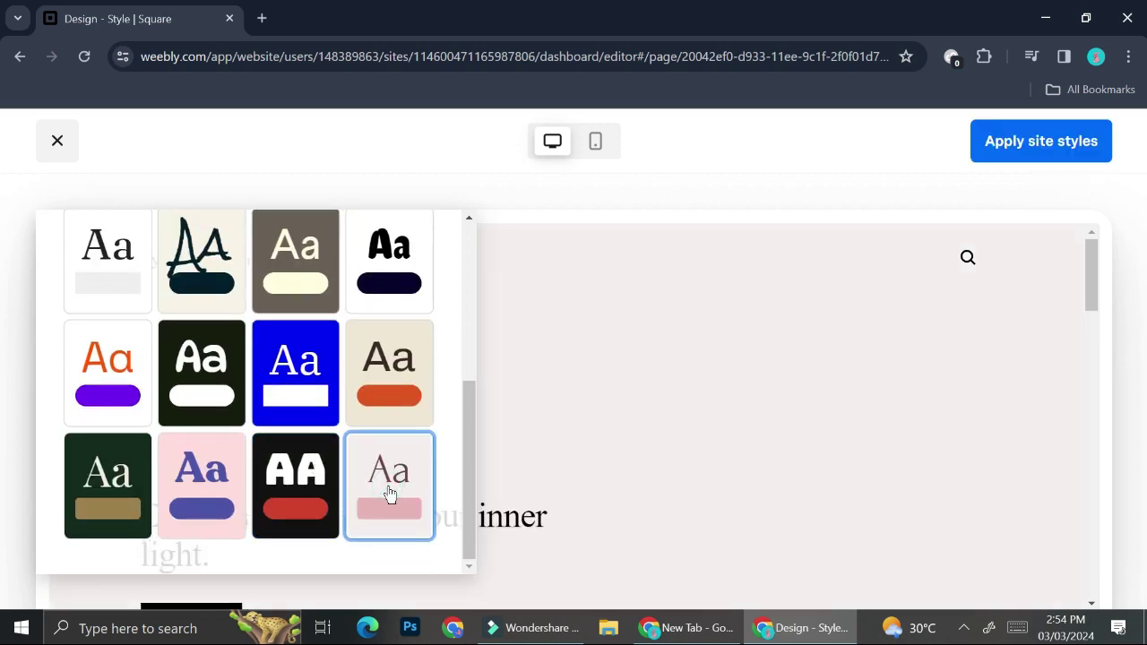
click(640, 357)
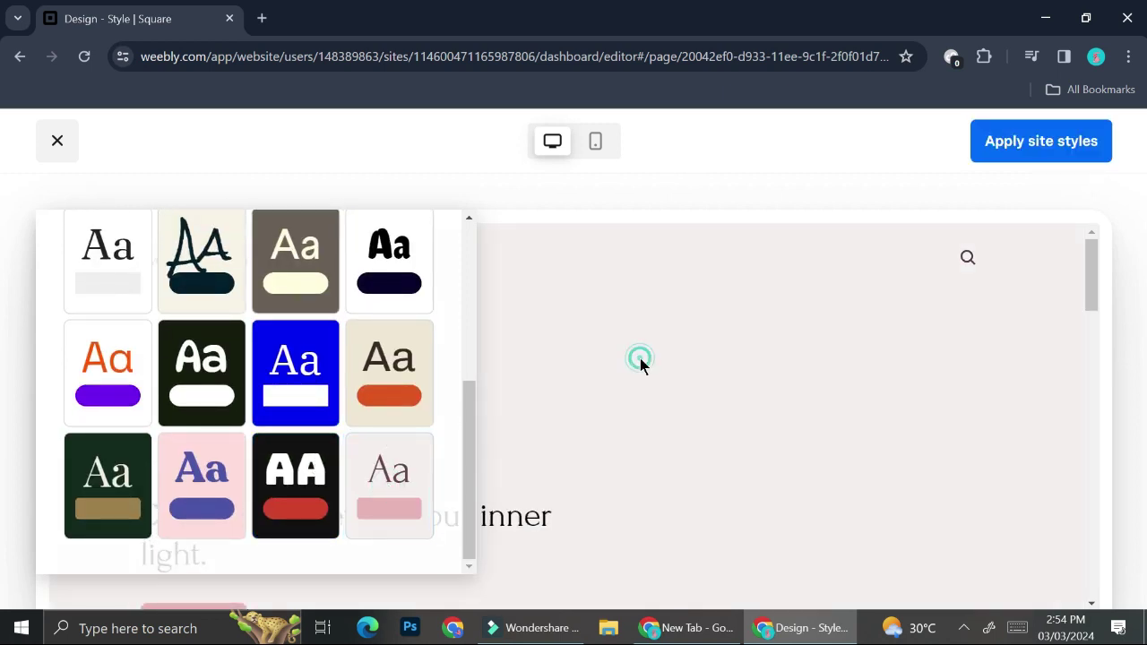
click(1043, 150)
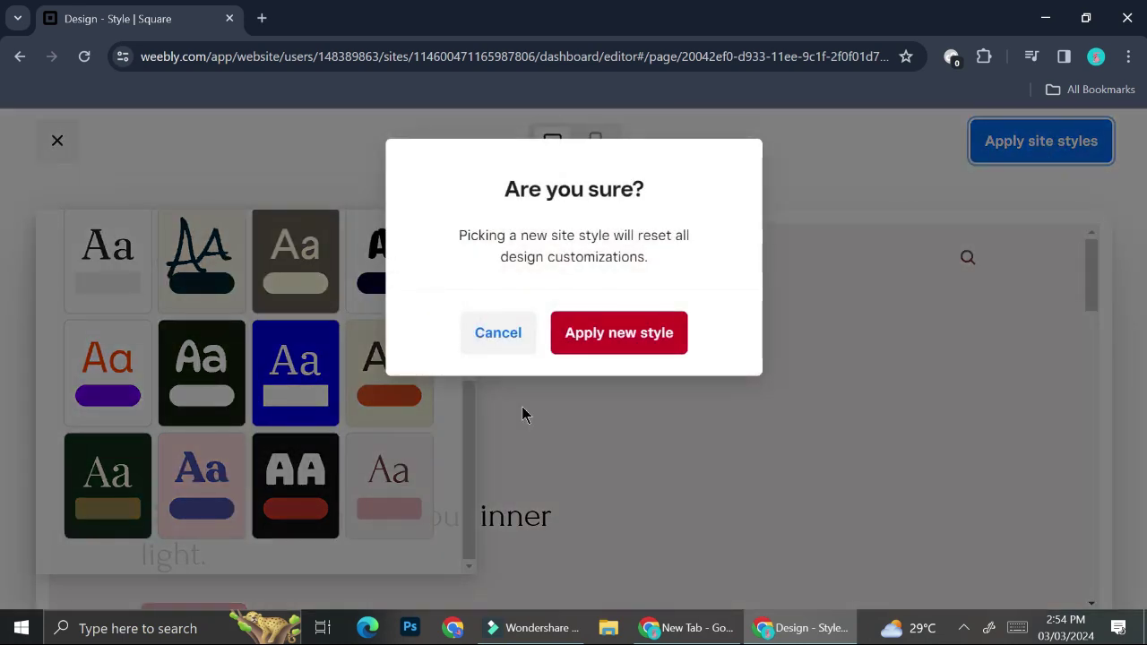
click(627, 353)
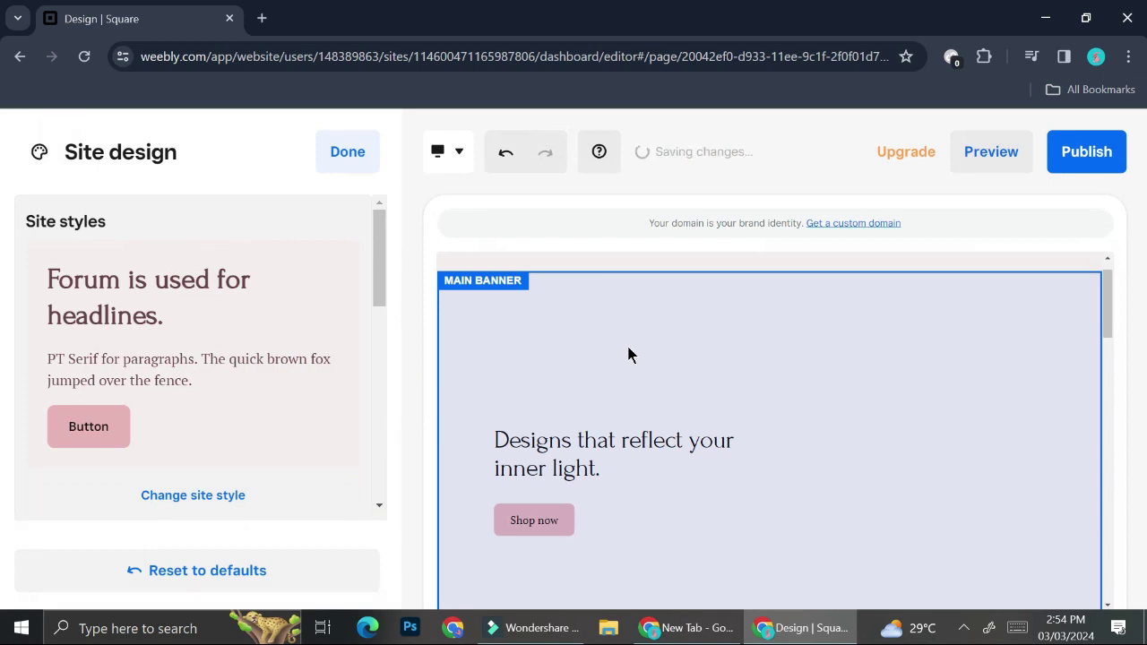
Review the restyled home page from the main banner through the featured items
scroll(630, 436, down, 2)
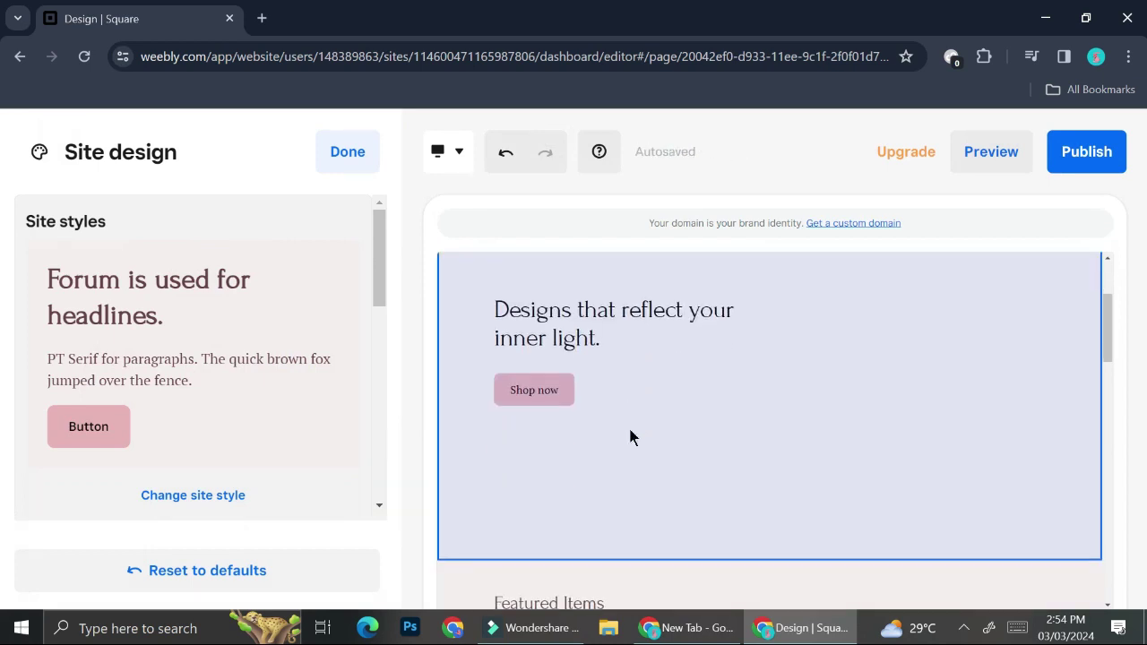
scroll(630, 437, down, 4)
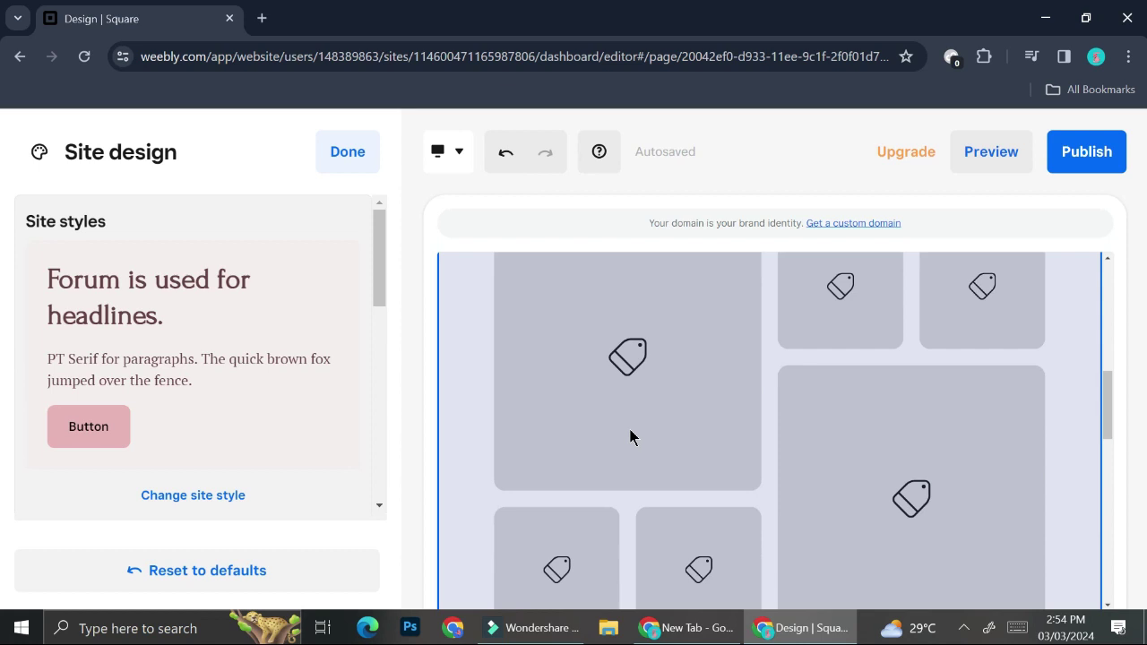
scroll(630, 437, down, 1)
scroll(641, 438, down, 2)
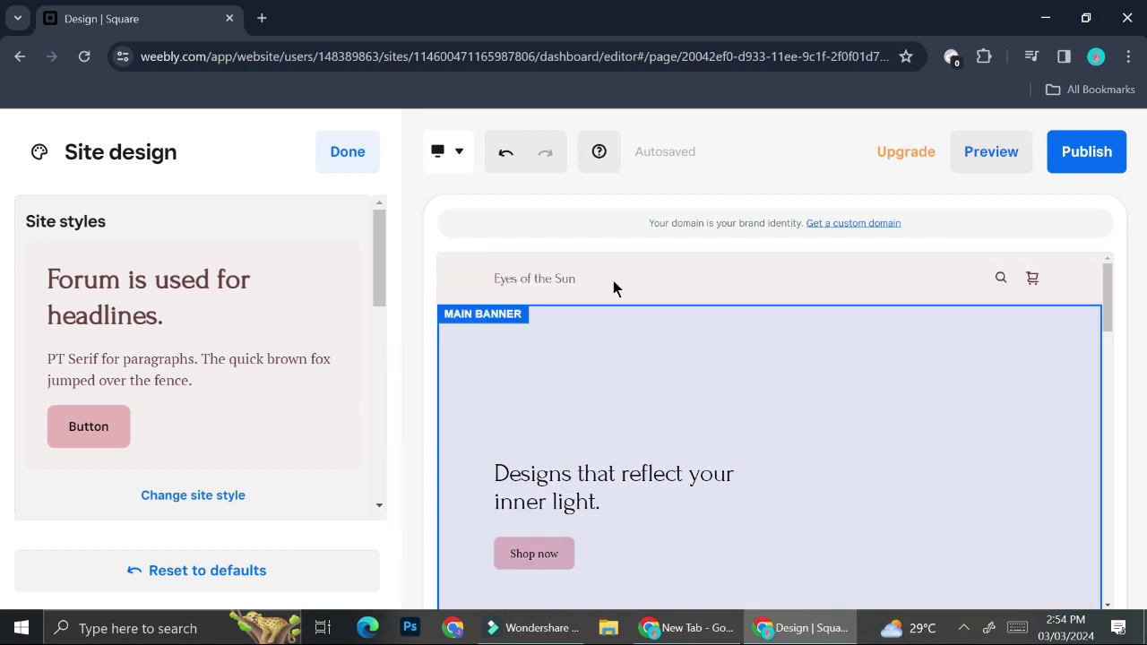
click(730, 184)
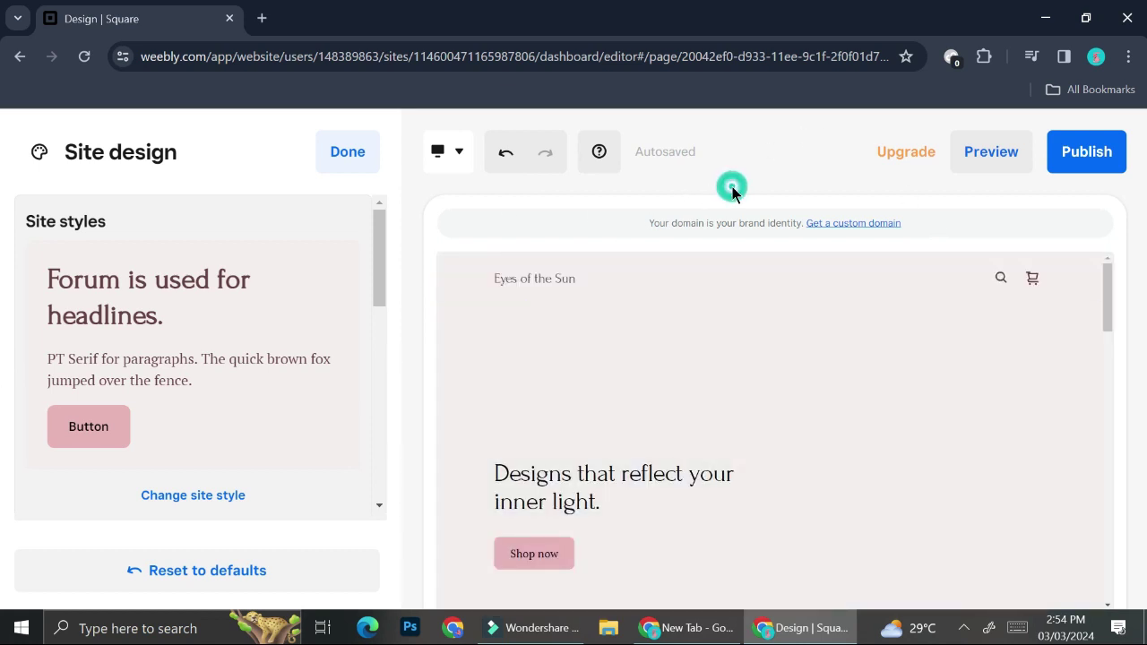
Compare the prices and features of the Free, Plus and Premium plans on the account upgrade page
scroll(179, 385, down, 5)
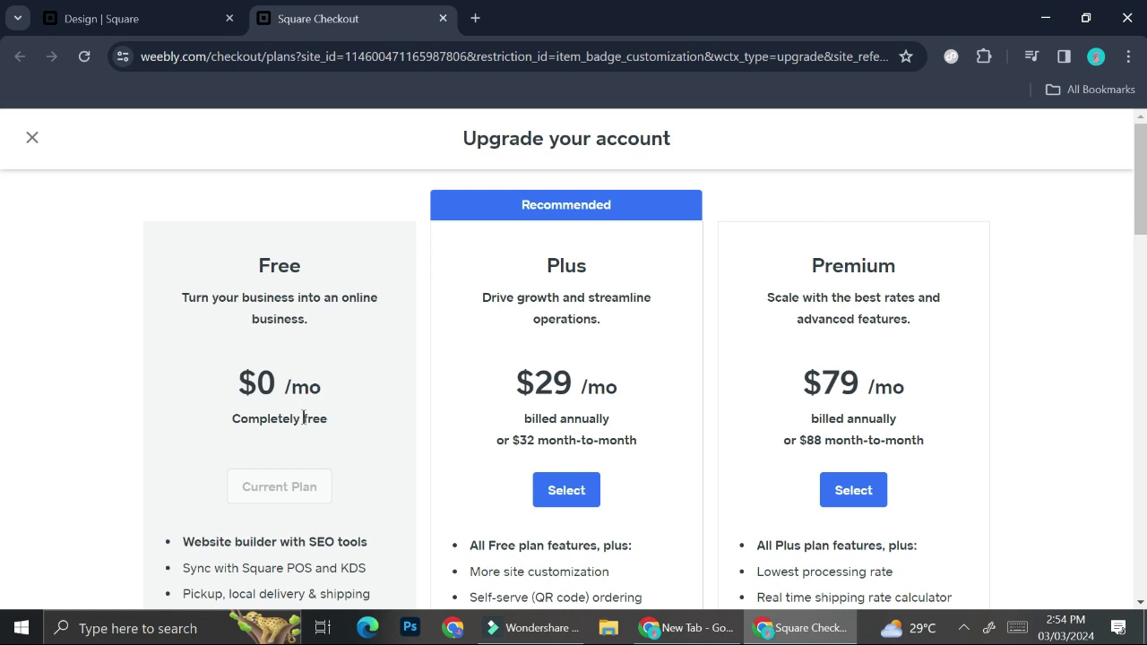
scroll(302, 415, down, 2)
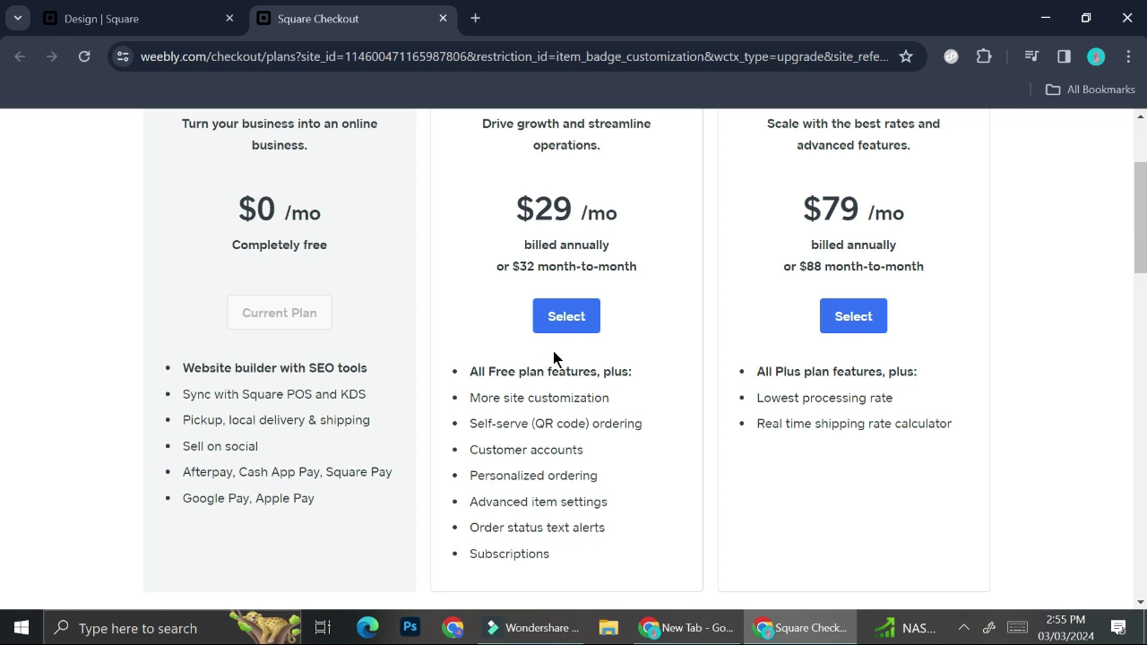
scroll(553, 354, up, 1)
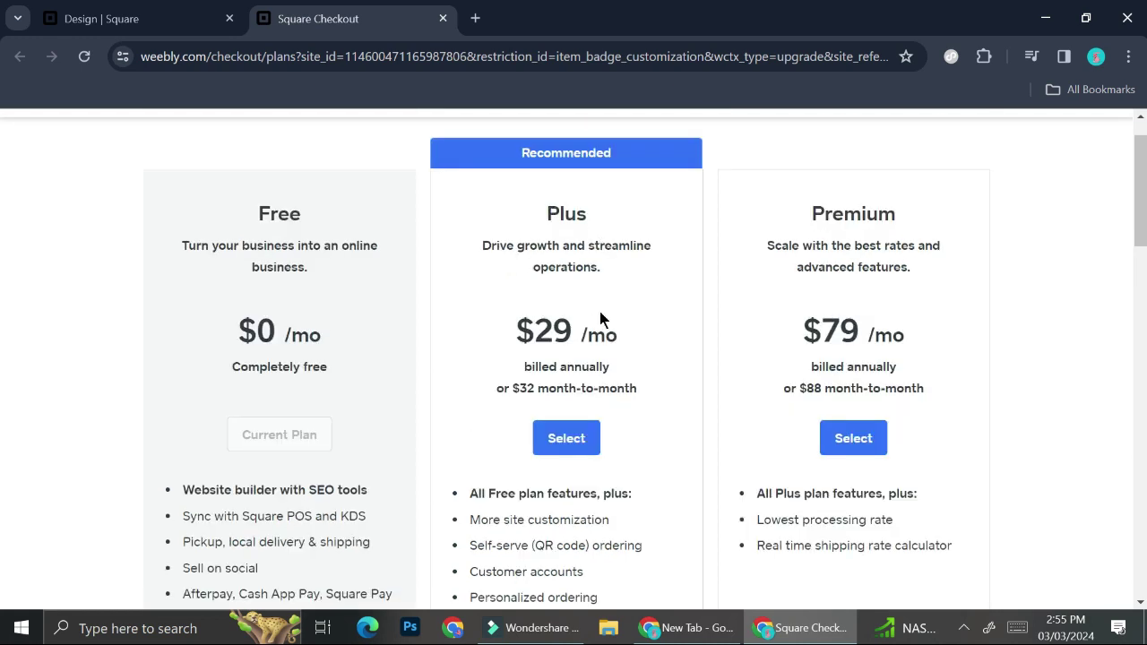
scroll(525, 463, down, 1)
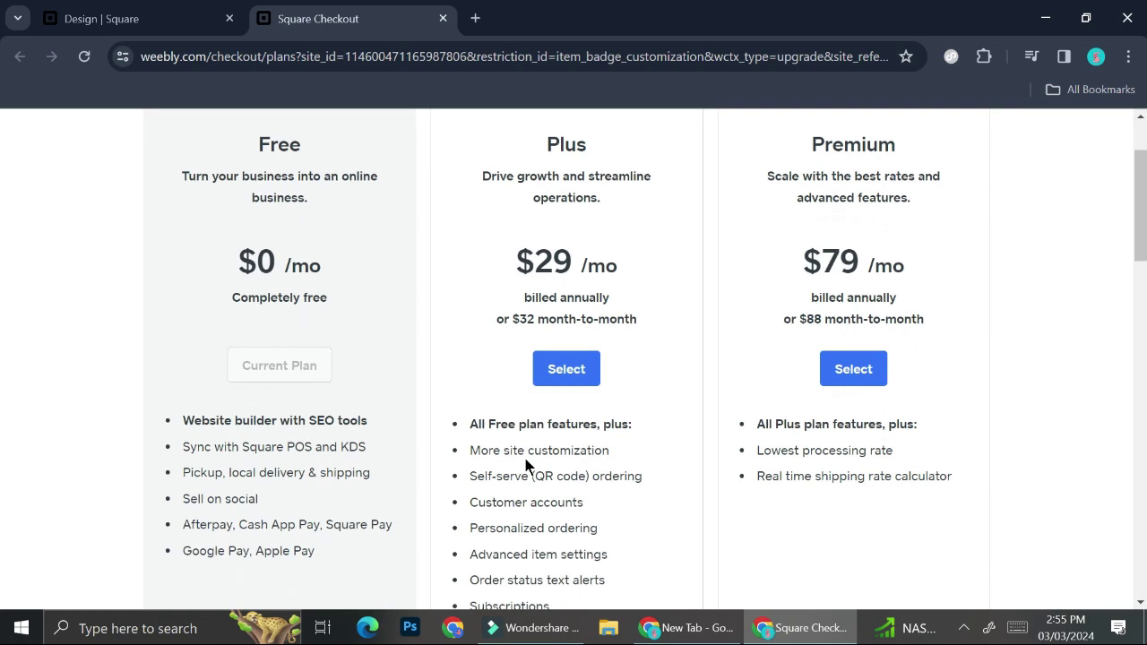
Review the Plus and Premium plans' monthly prices and feature lists, and close the plans page
scroll(530, 503, down, 1)
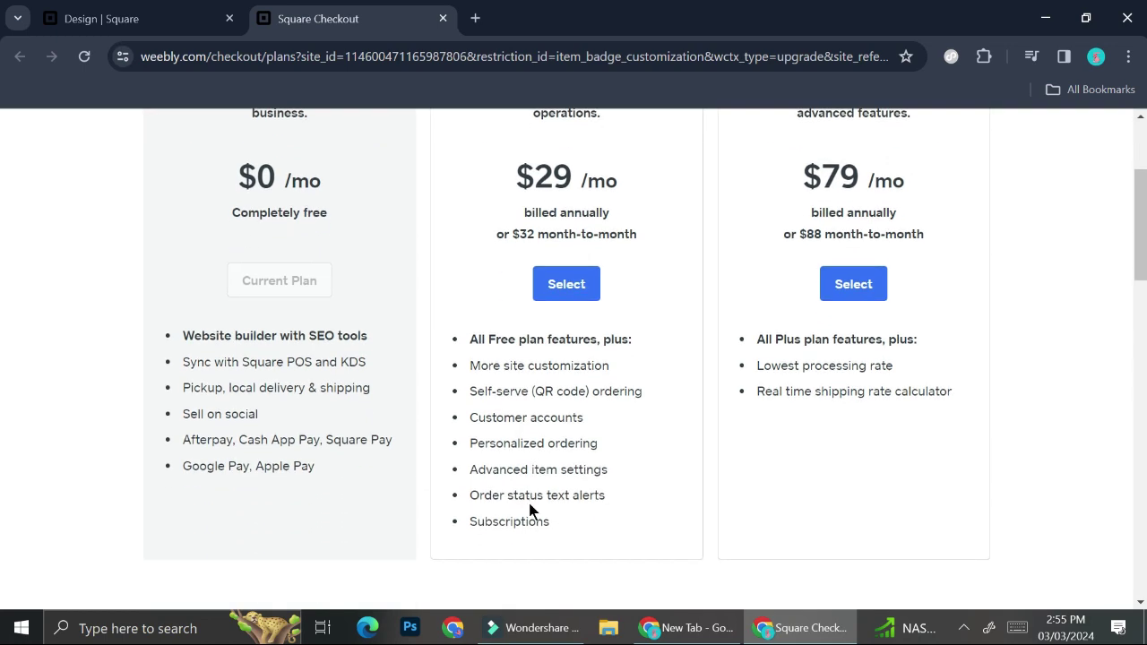
scroll(530, 510, up, 1)
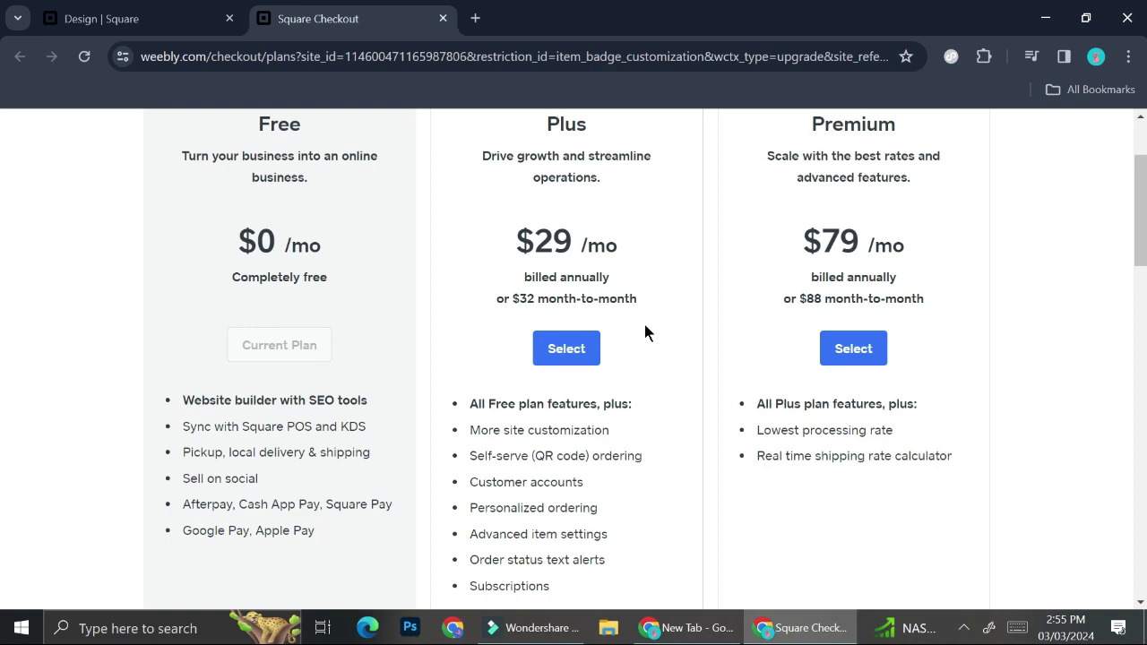
scroll(753, 314, up, 1)
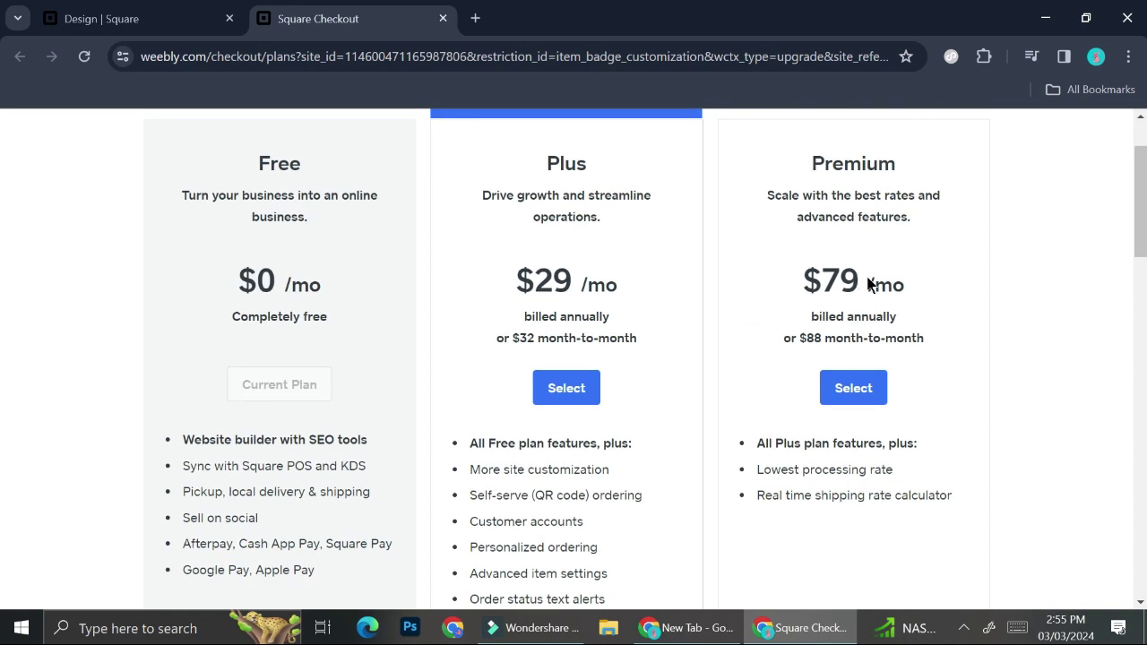
scroll(868, 283, up, 1)
scroll(869, 283, down, 3)
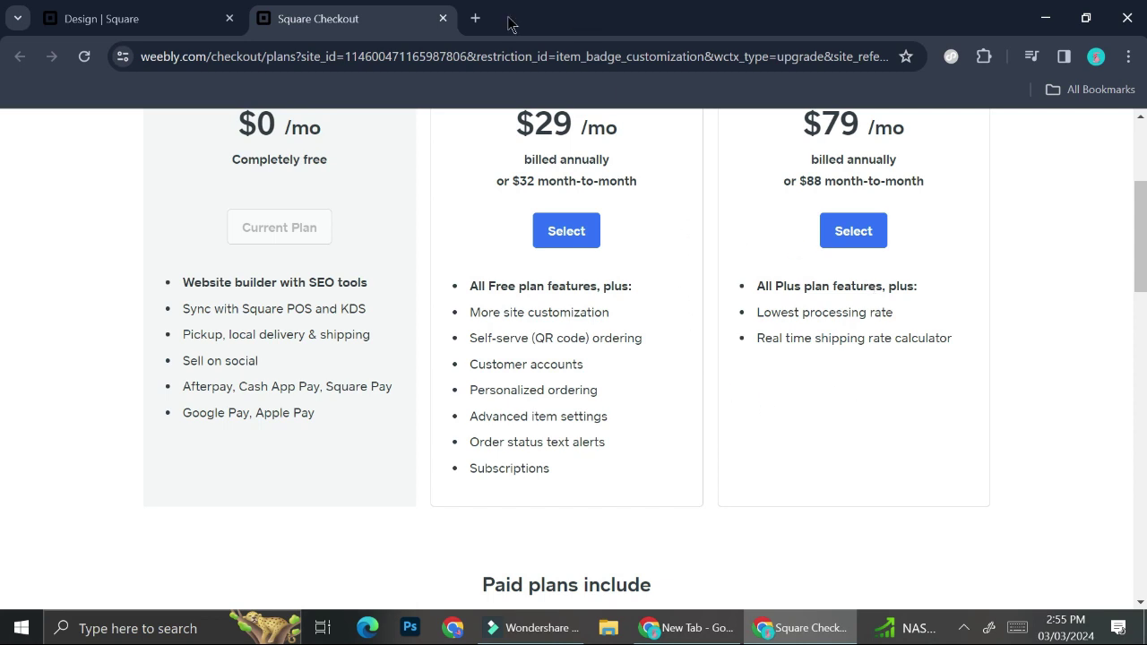
click(443, 17)
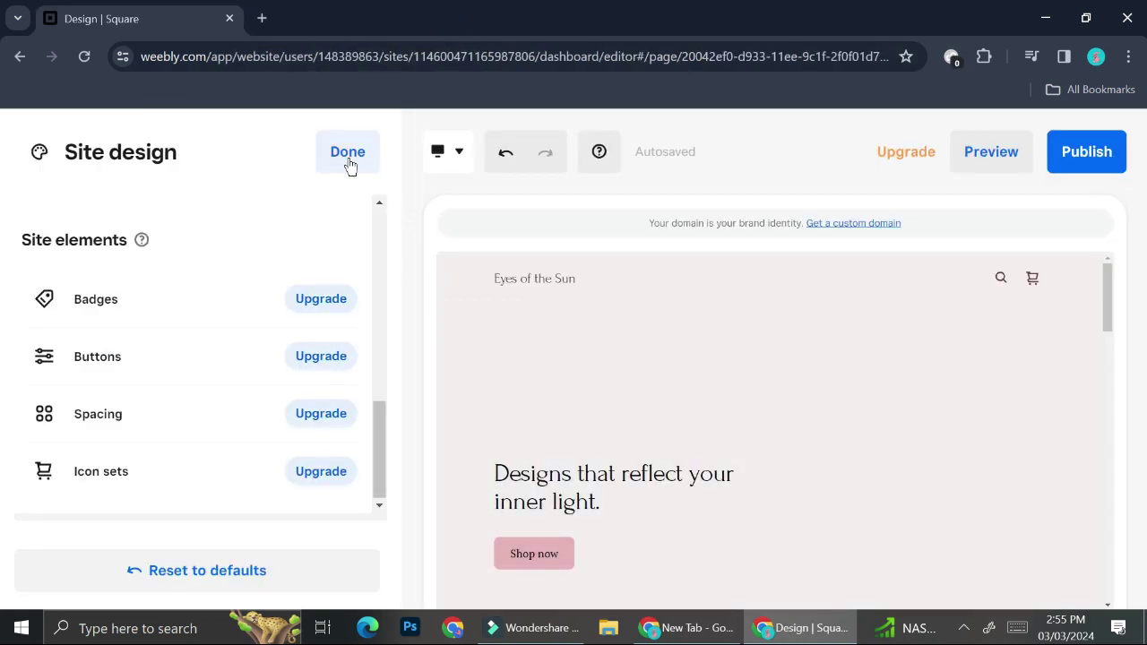
Finish the site design settings and return to the Home page's list of sections
click(349, 164)
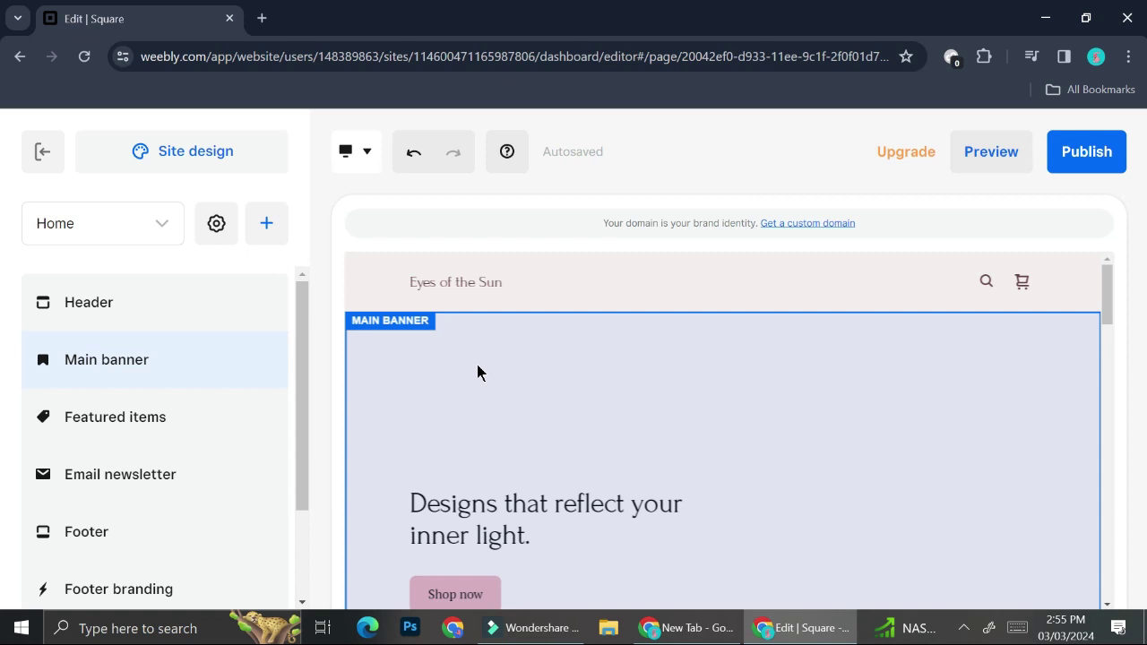
click(149, 442)
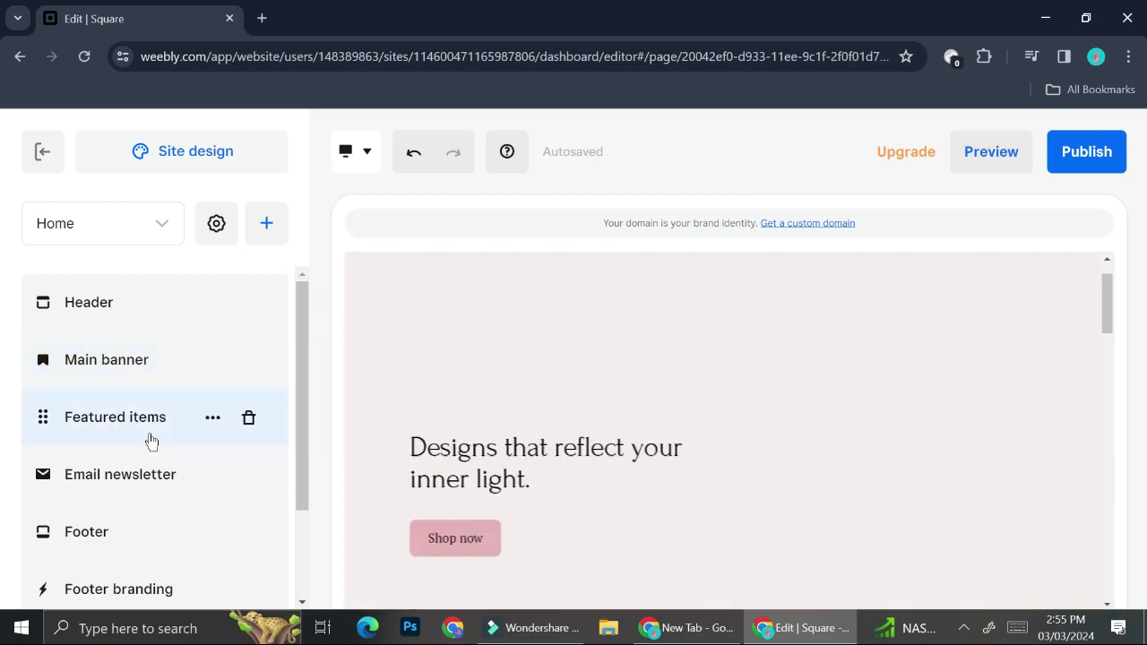
click(185, 299)
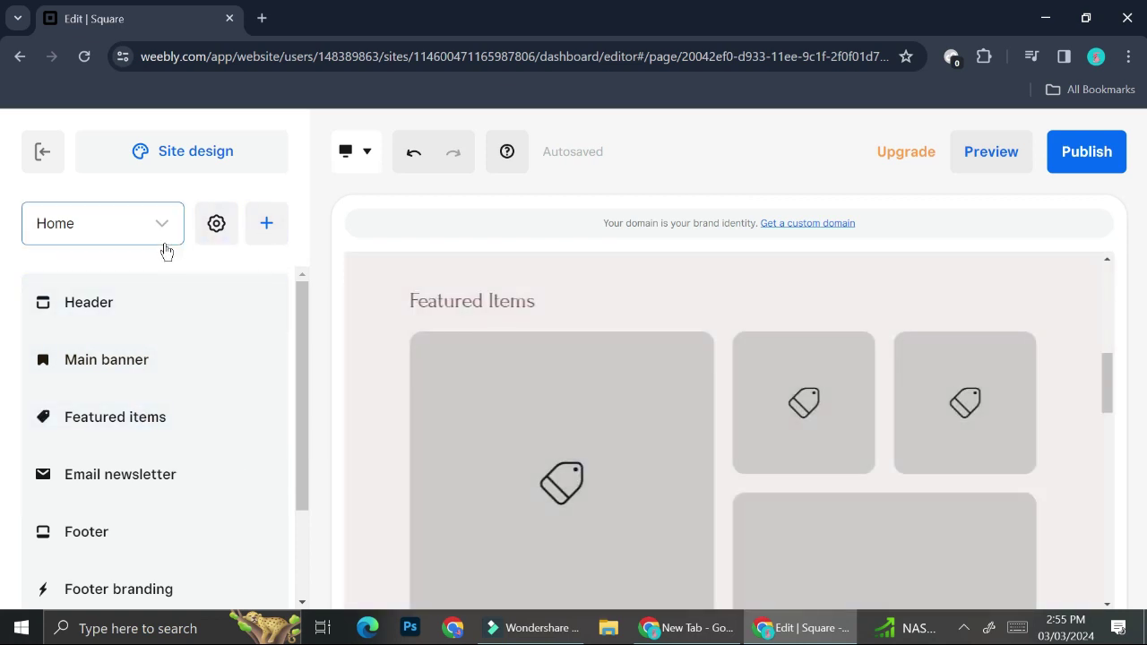
Examine the site's page list, covering the standard, category, item and story pages
click(163, 240)
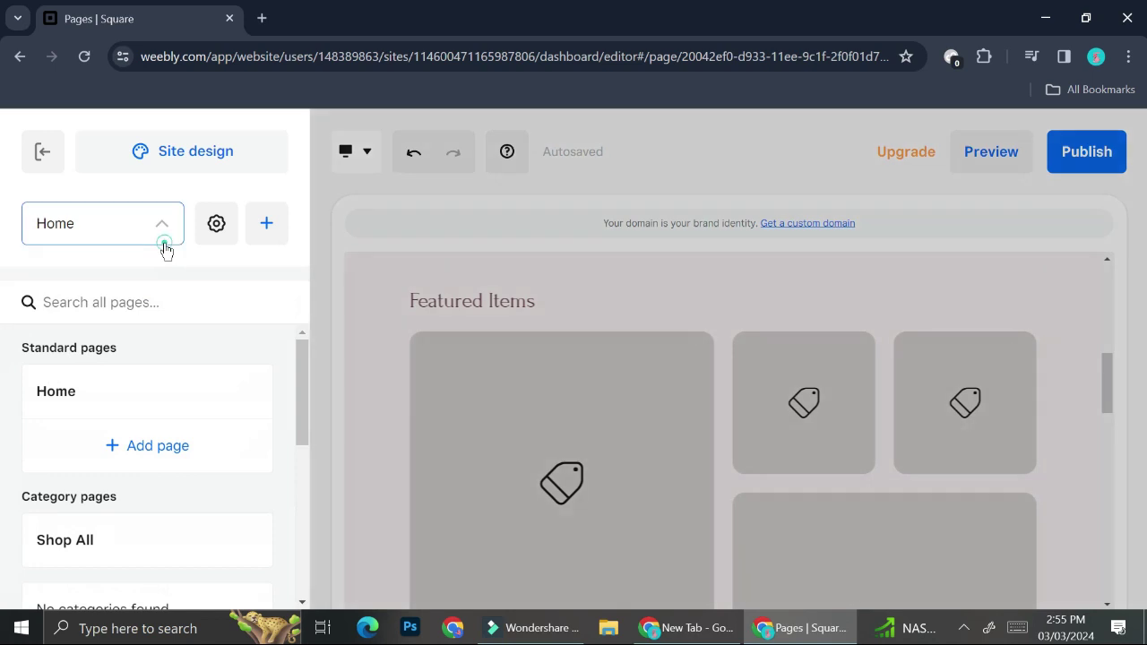
click(164, 242)
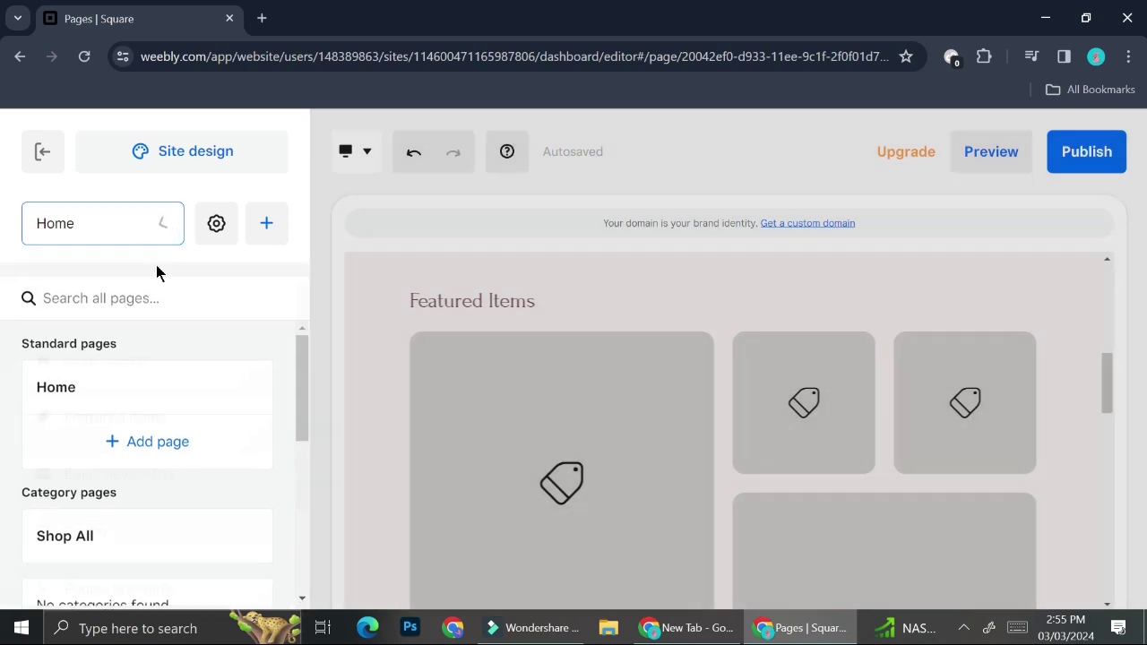
click(160, 228)
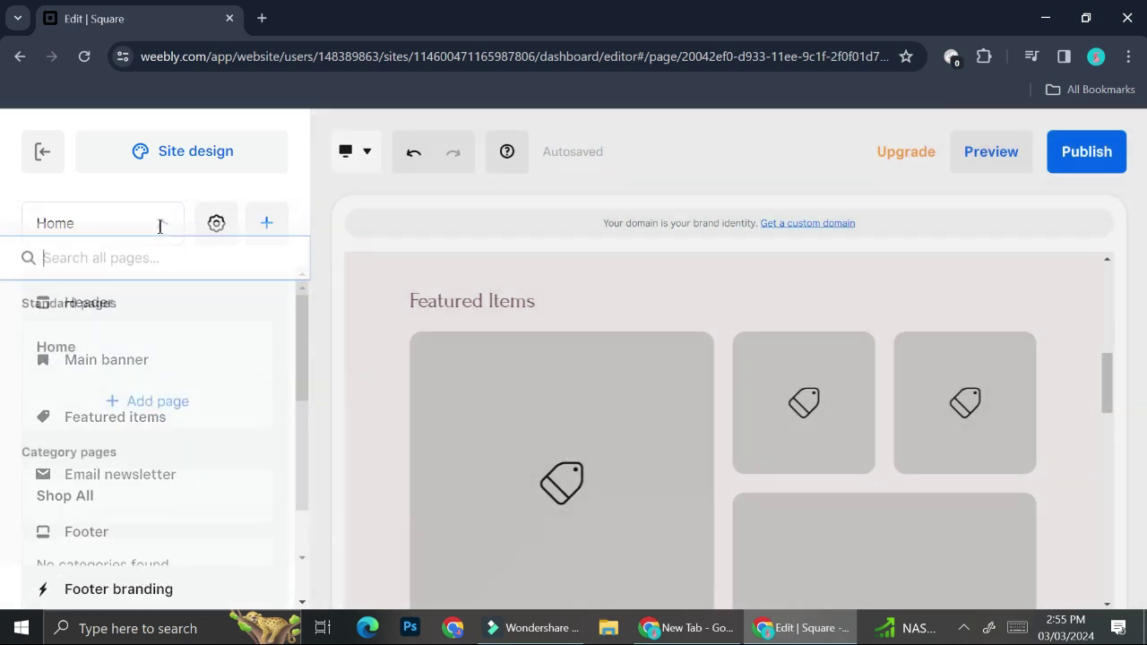
scroll(136, 385, down, 2)
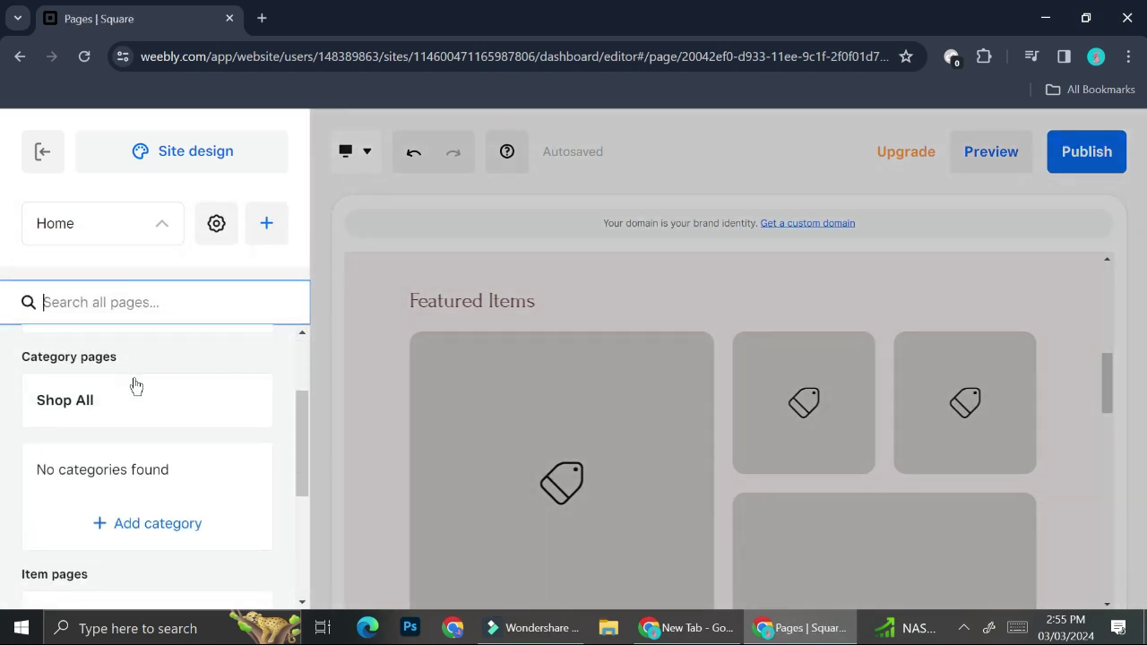
scroll(105, 394, down, 1)
scroll(106, 394, down, 2)
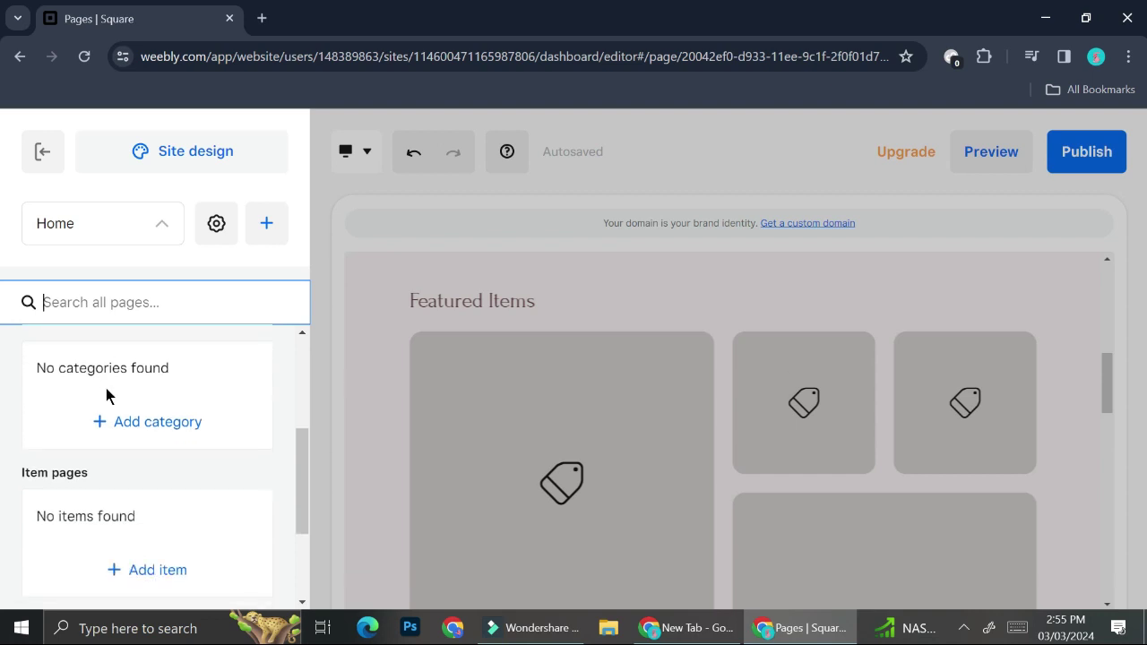
scroll(106, 448, down, 1)
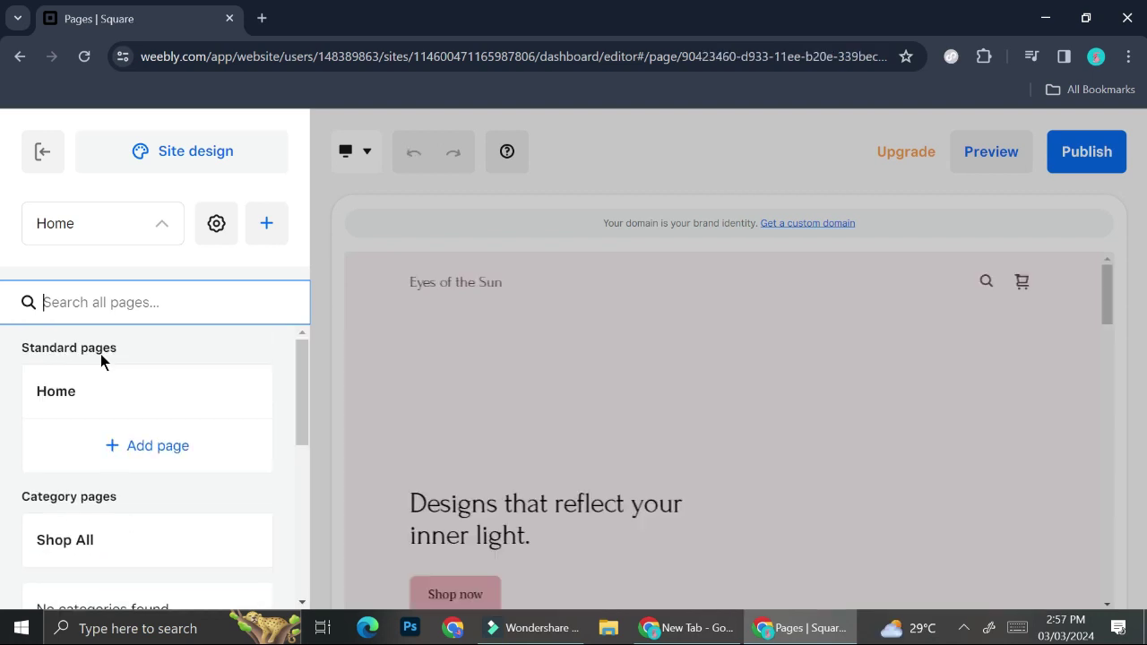
scroll(102, 358, down, 2)
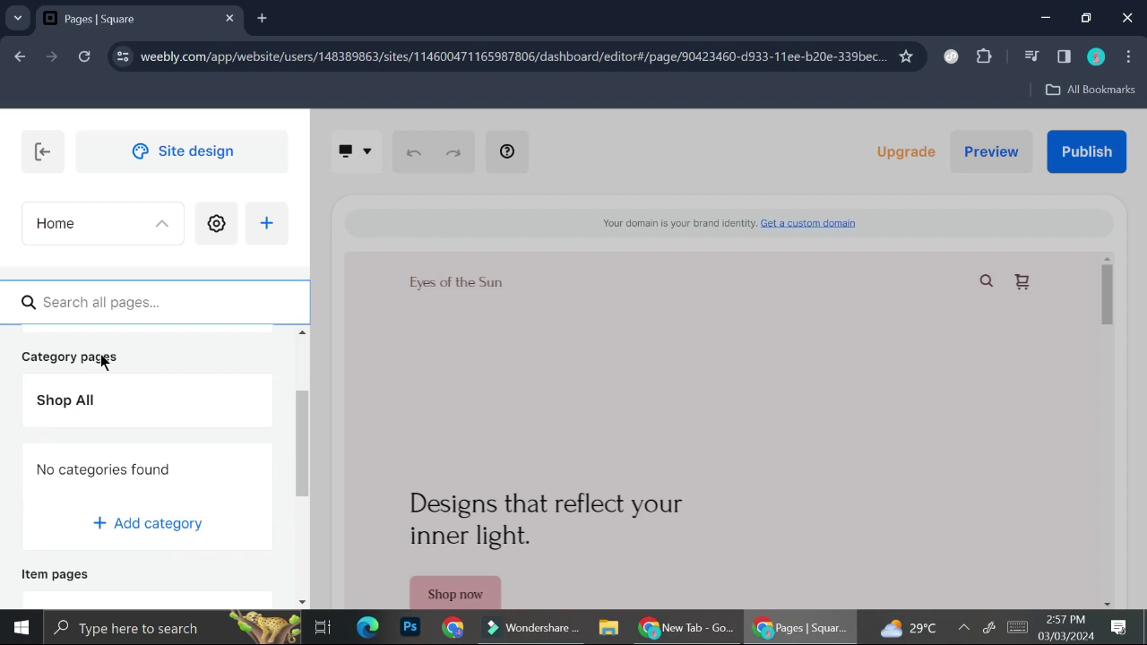
scroll(110, 434, down, 3)
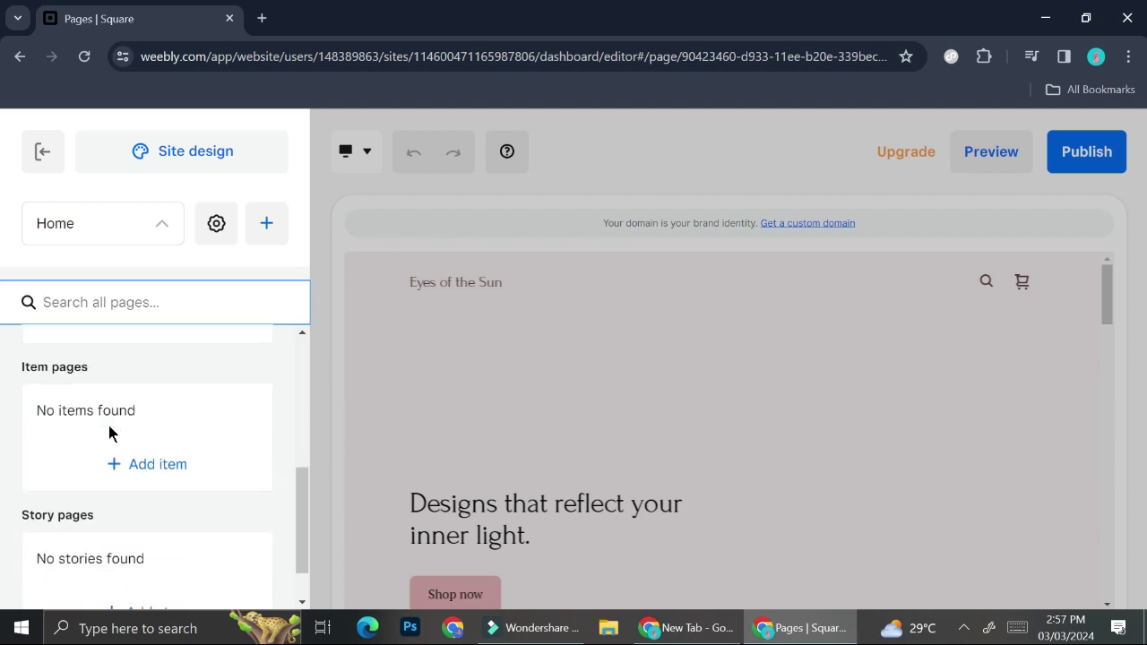
click(133, 224)
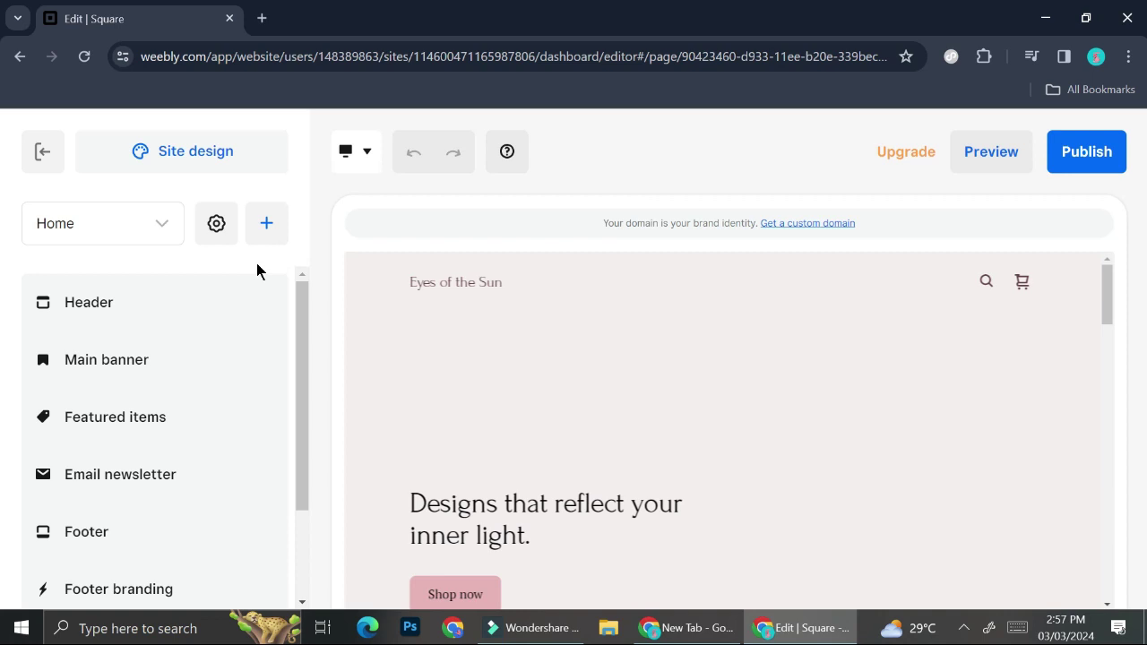
Add a page from the Contact us template, with the option to add it to the site navigation enabled
click(266, 226)
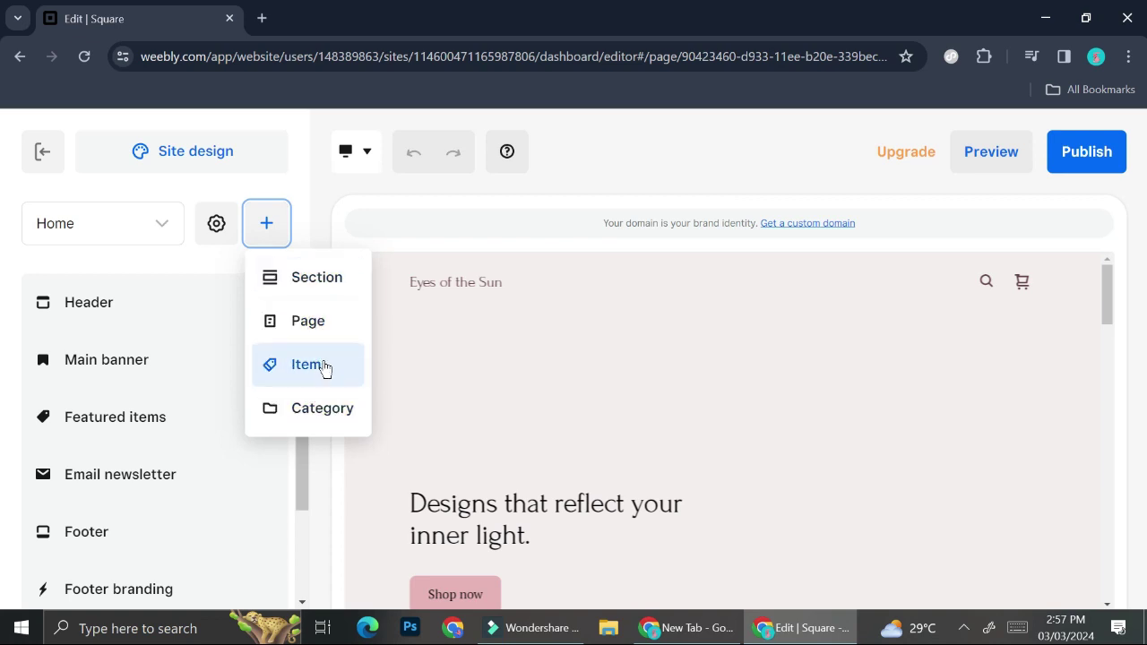
click(299, 321)
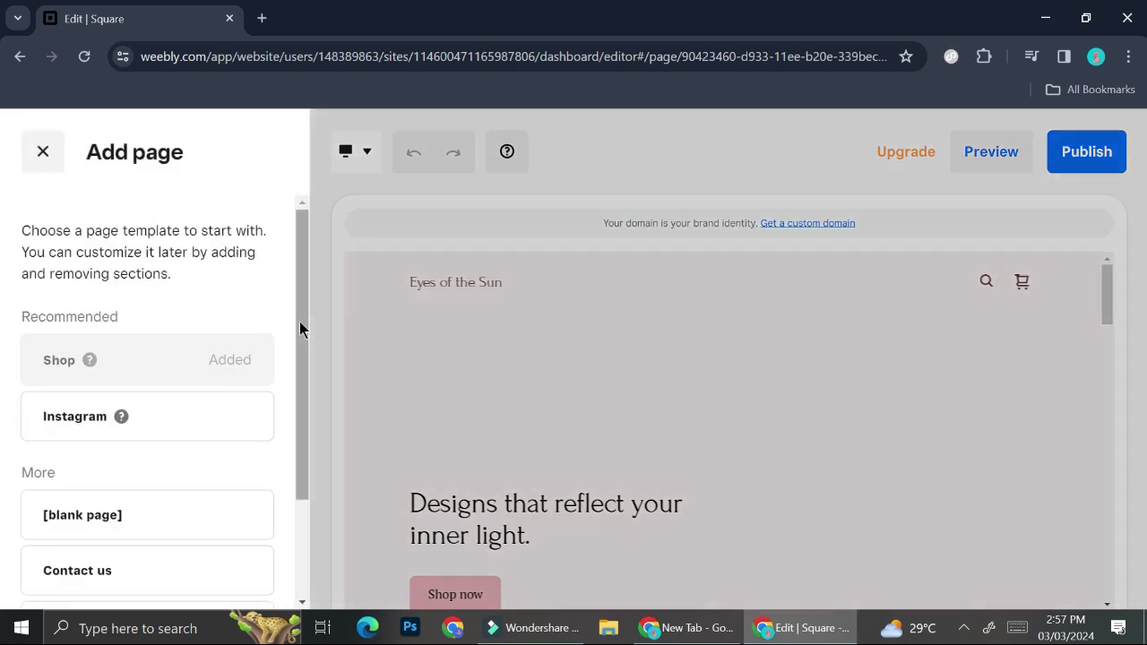
scroll(206, 411, down, 2)
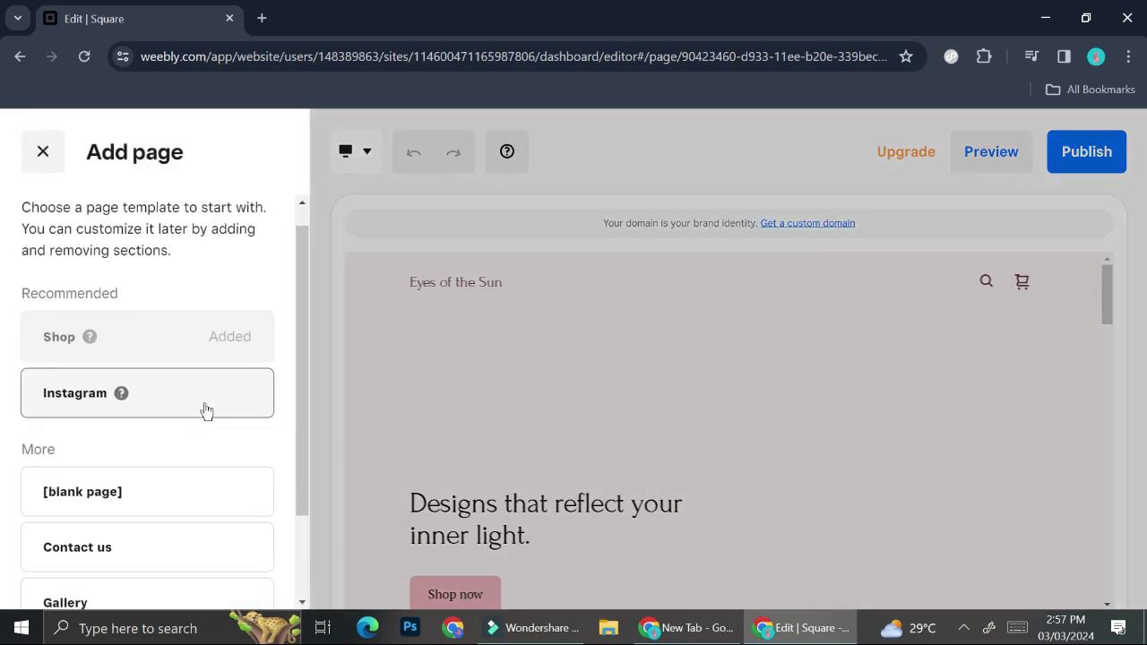
scroll(206, 411, up, 1)
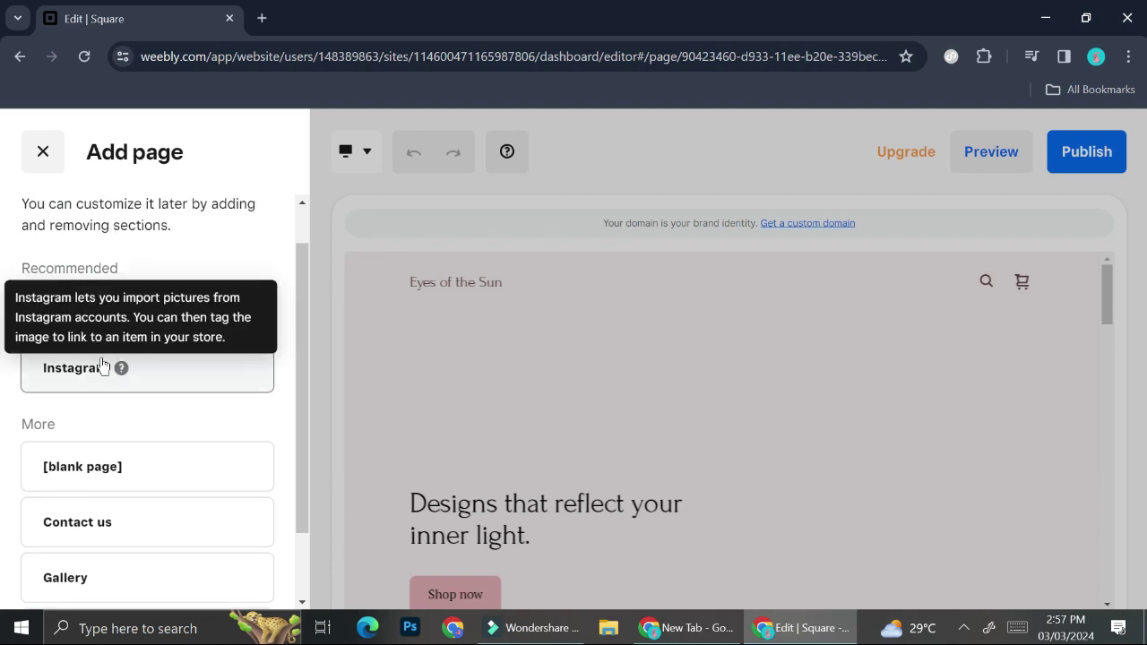
scroll(135, 387, down, 2)
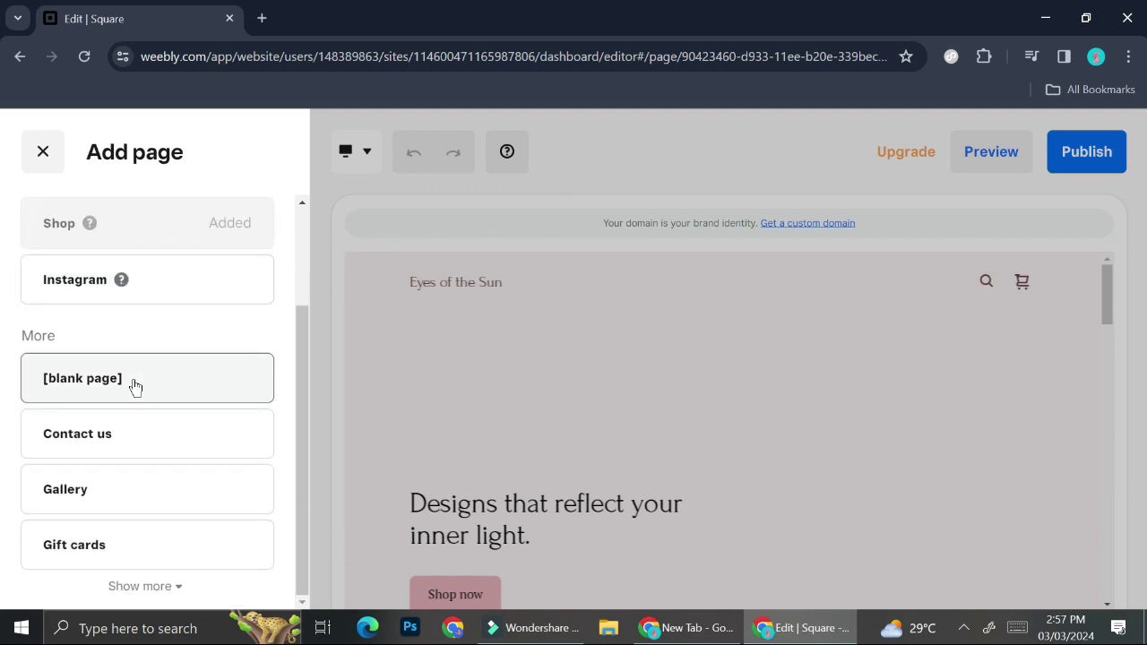
click(128, 588)
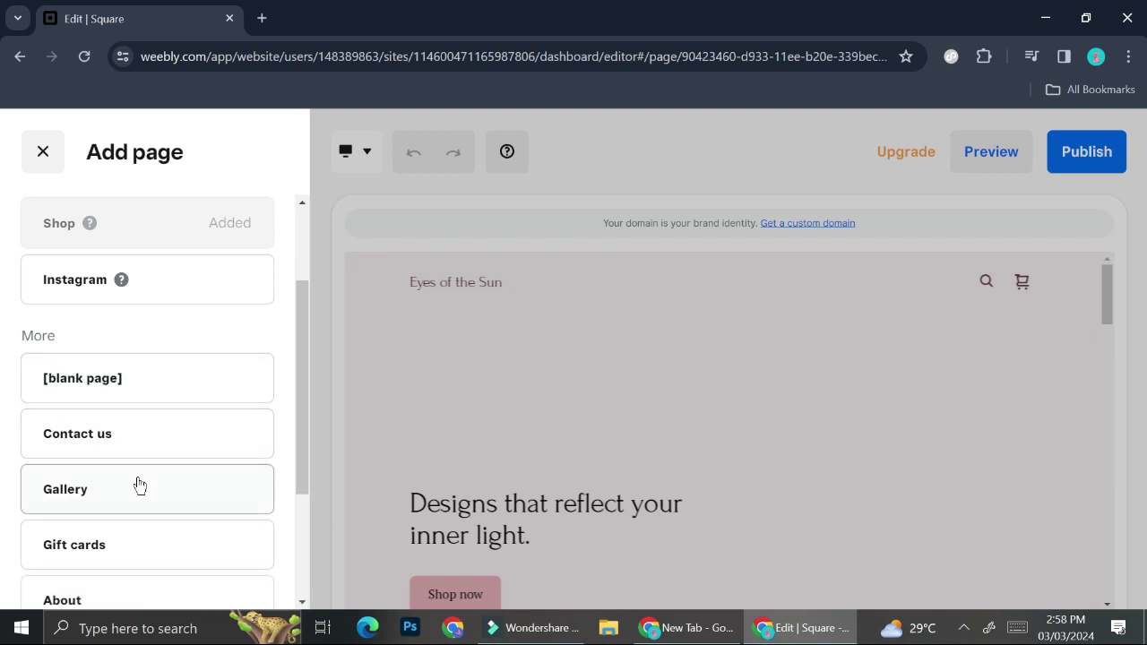
scroll(139, 485, down, 2)
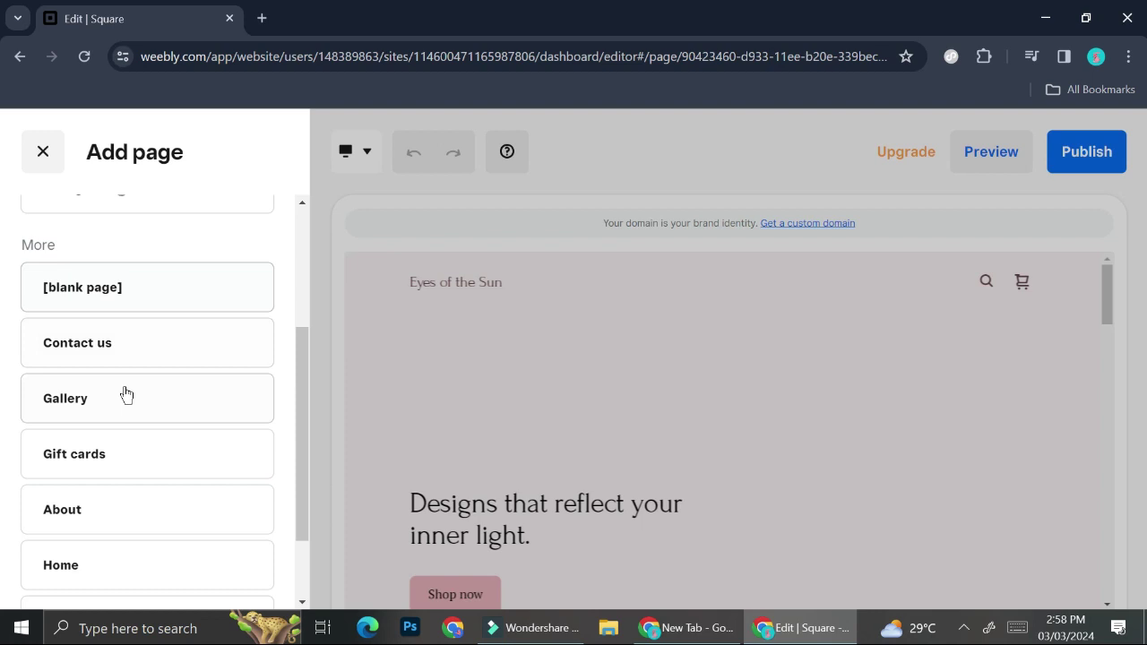
scroll(126, 425, down, 2)
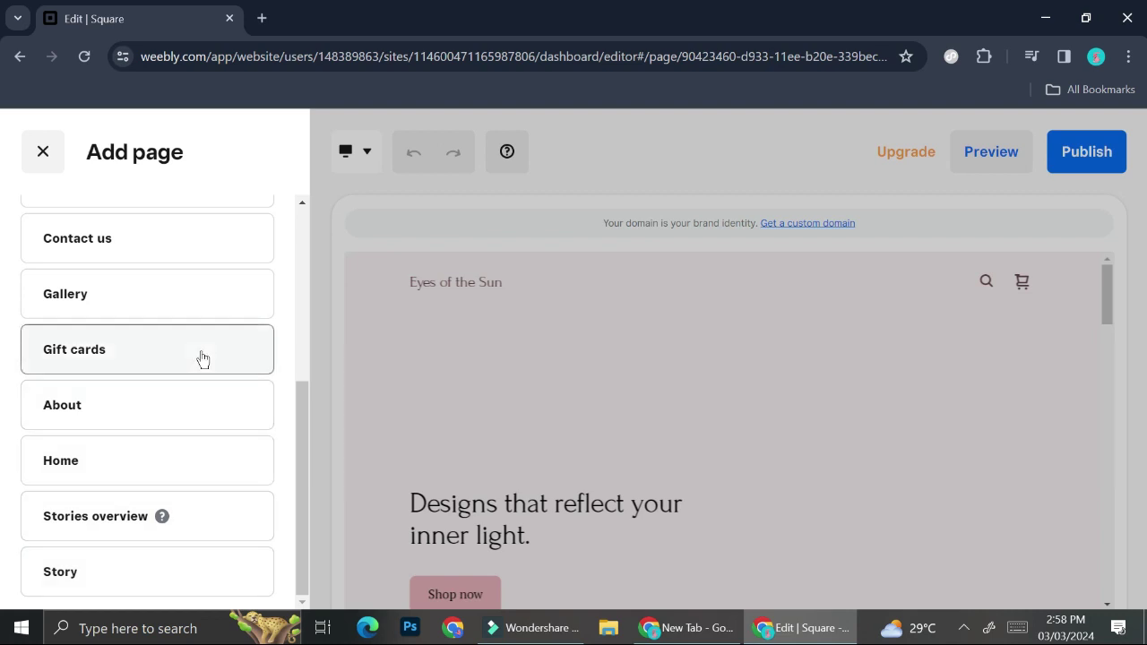
click(205, 258)
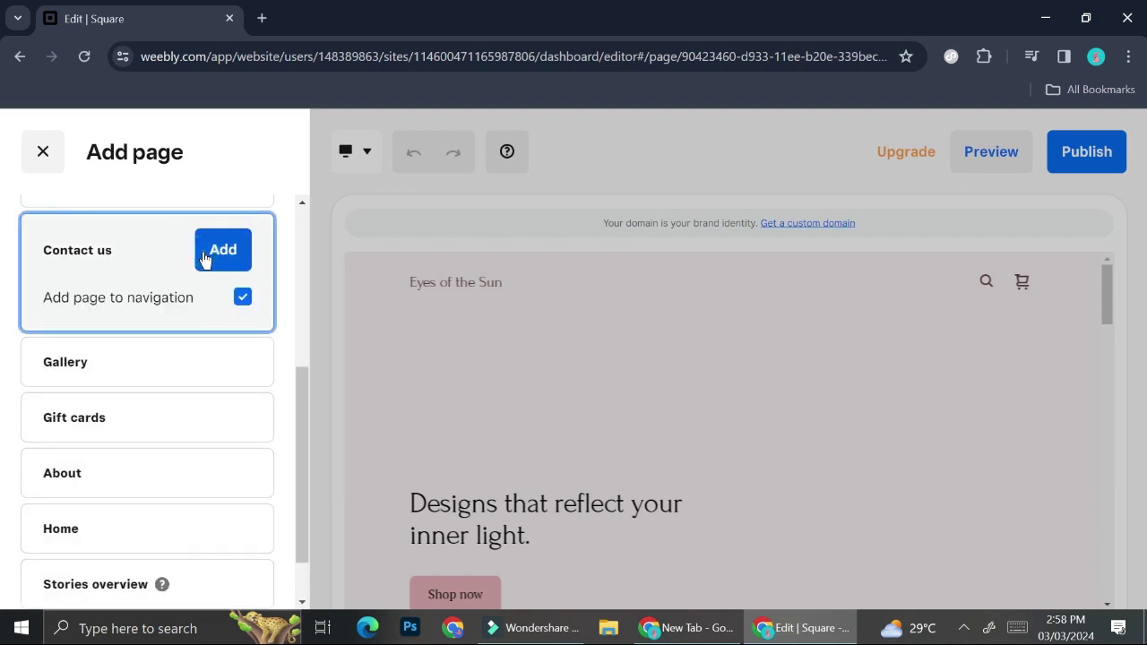
click(237, 258)
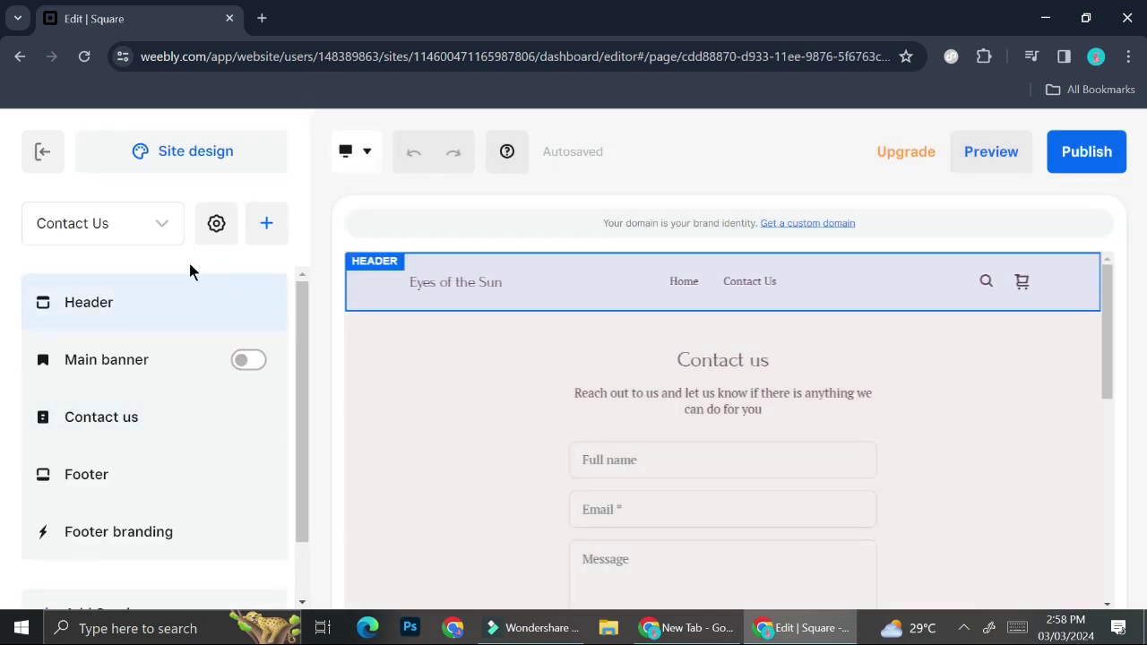
Look through the site's page list and switch the editor to the Home page
click(172, 241)
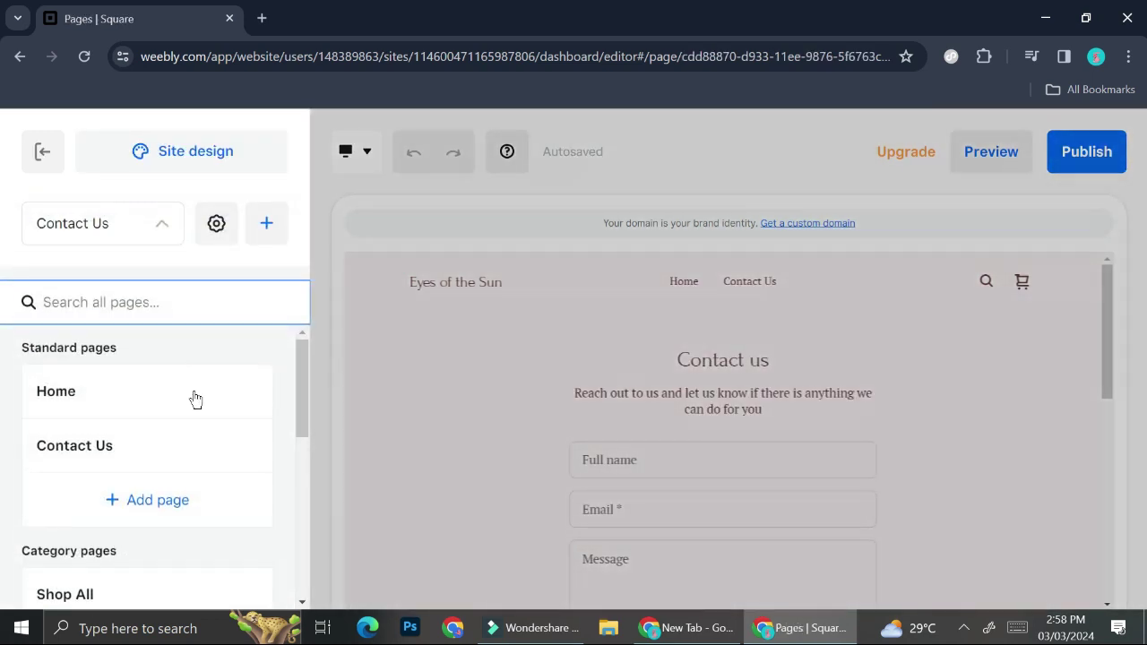
scroll(201, 424, down, 5)
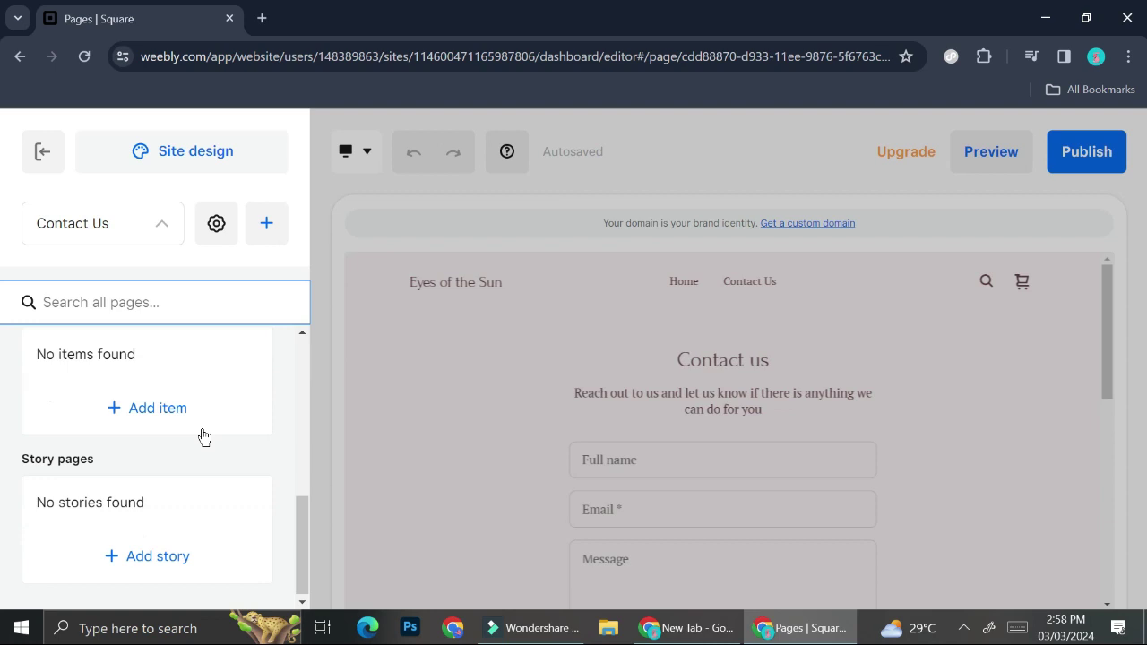
click(159, 221)
click(167, 224)
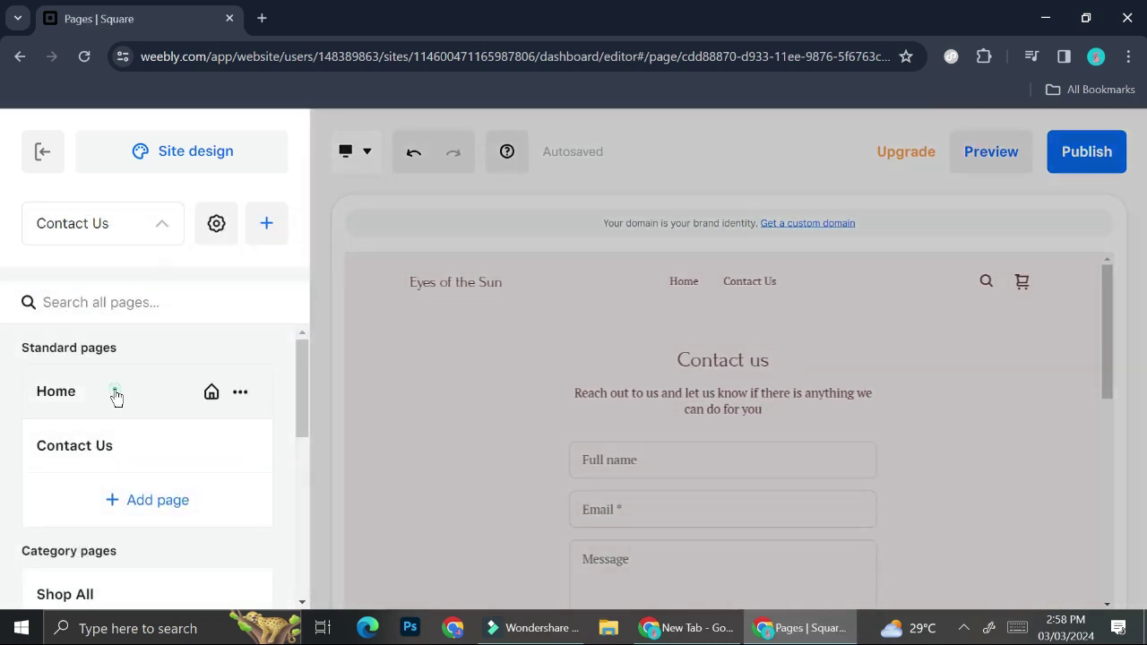
click(116, 395)
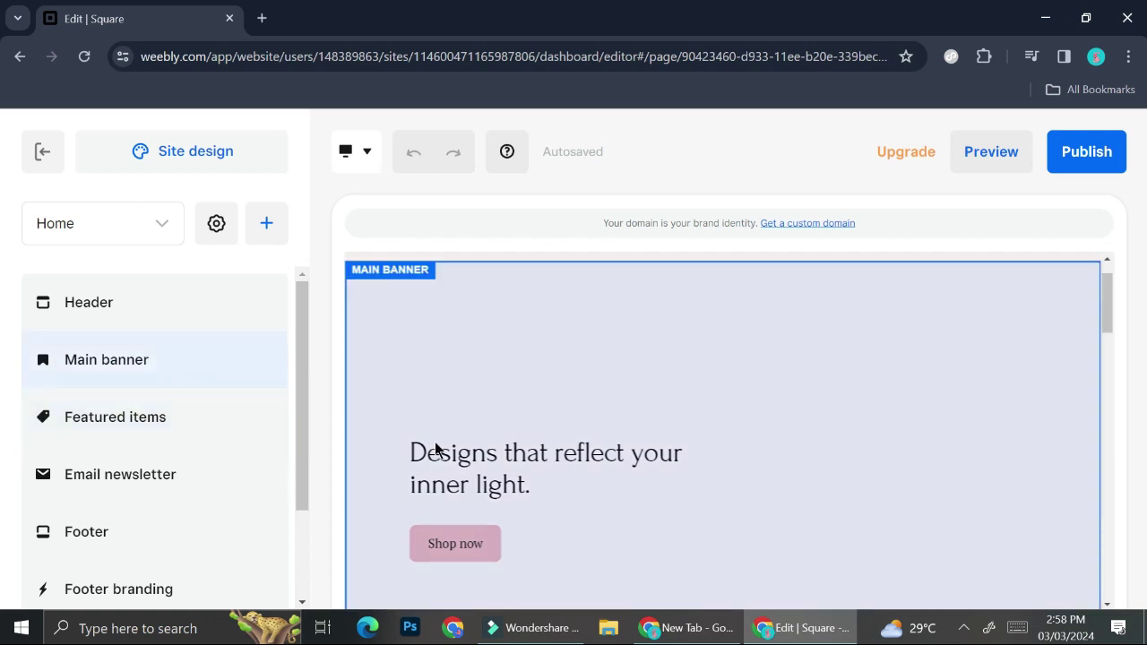
Hide the main banner section on the Home page and show it again
click(261, 369)
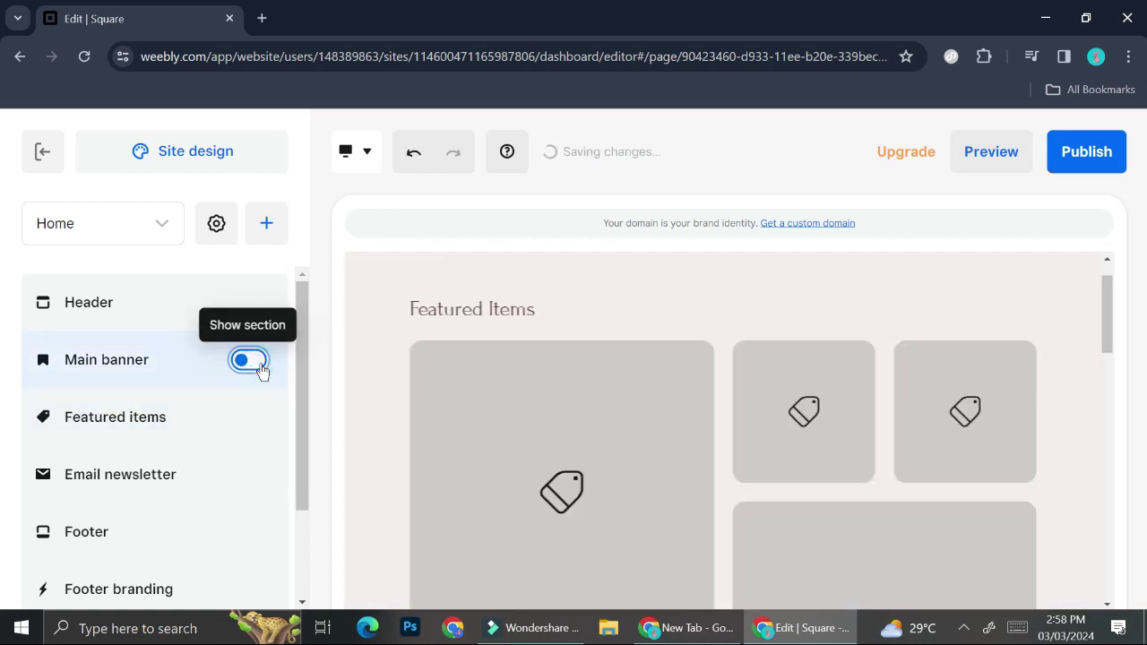
click(261, 369)
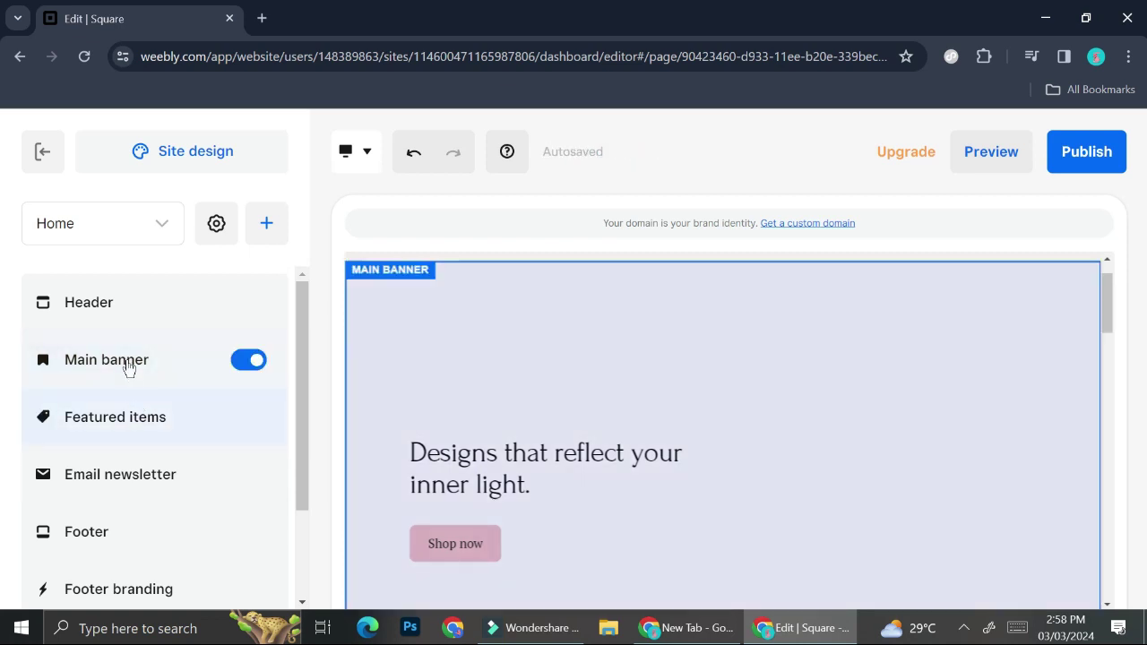
Try several layouts for the Home page's main banner and keep the full-background layout with left-aligned text near its lower edge
click(126, 357)
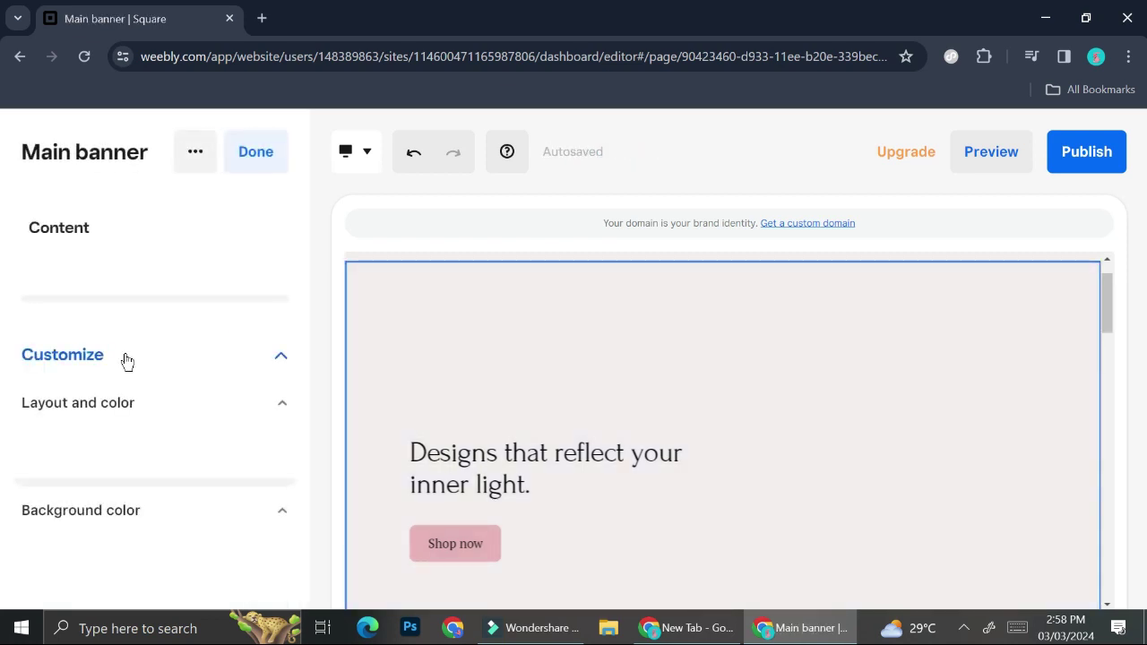
scroll(150, 435, down, 1)
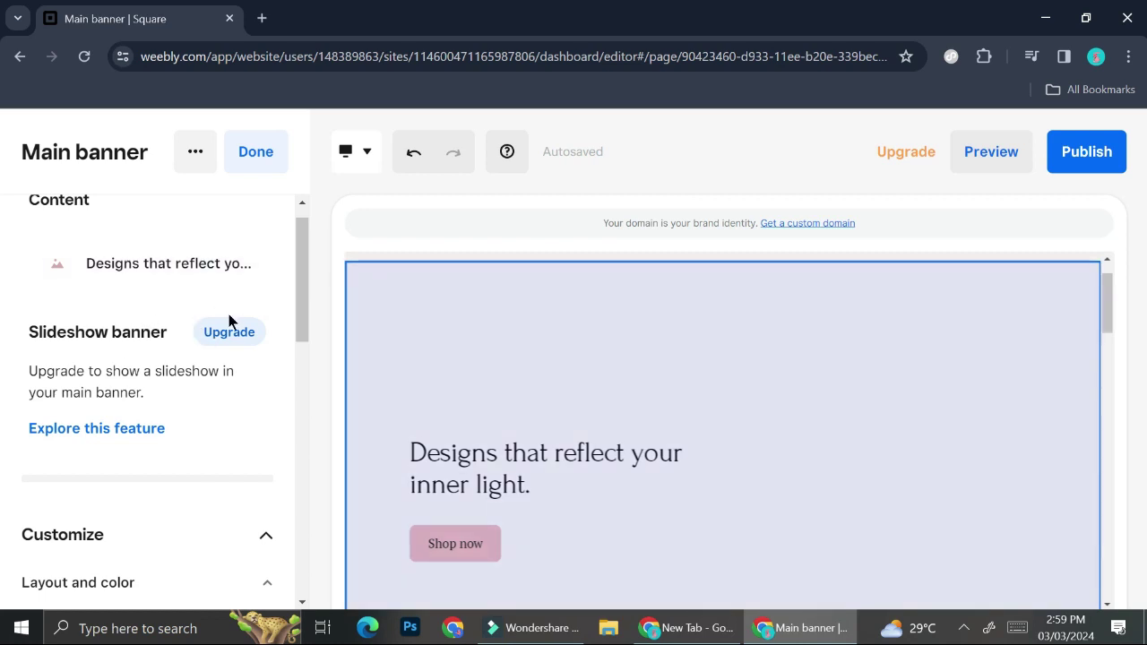
scroll(222, 370, down, 1)
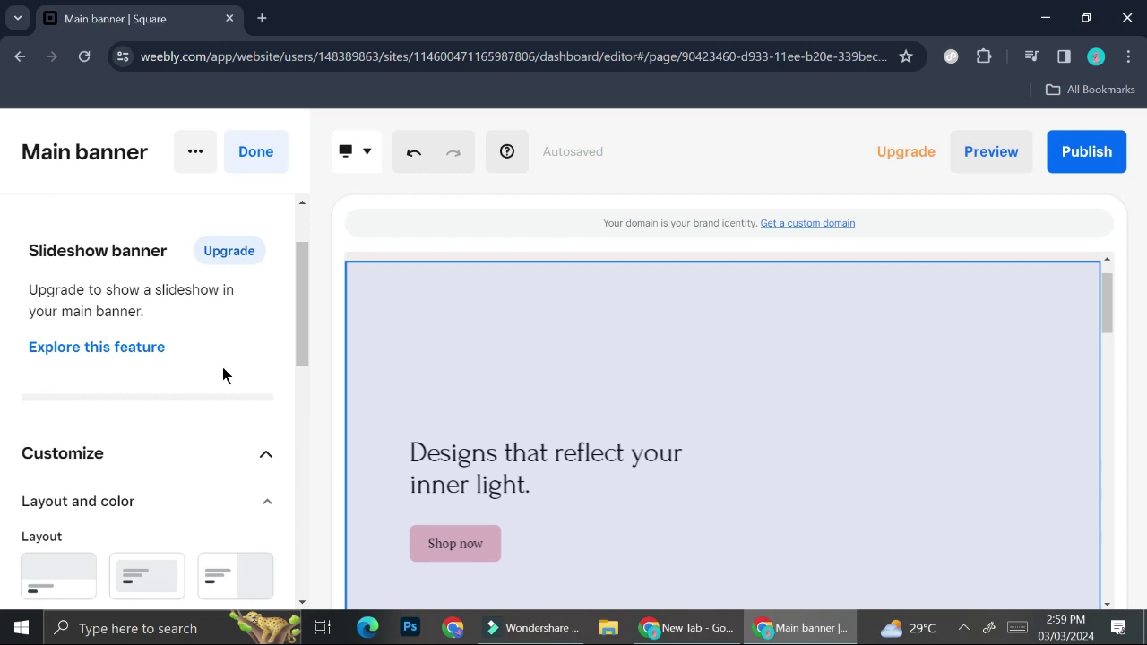
scroll(223, 368, down, 2)
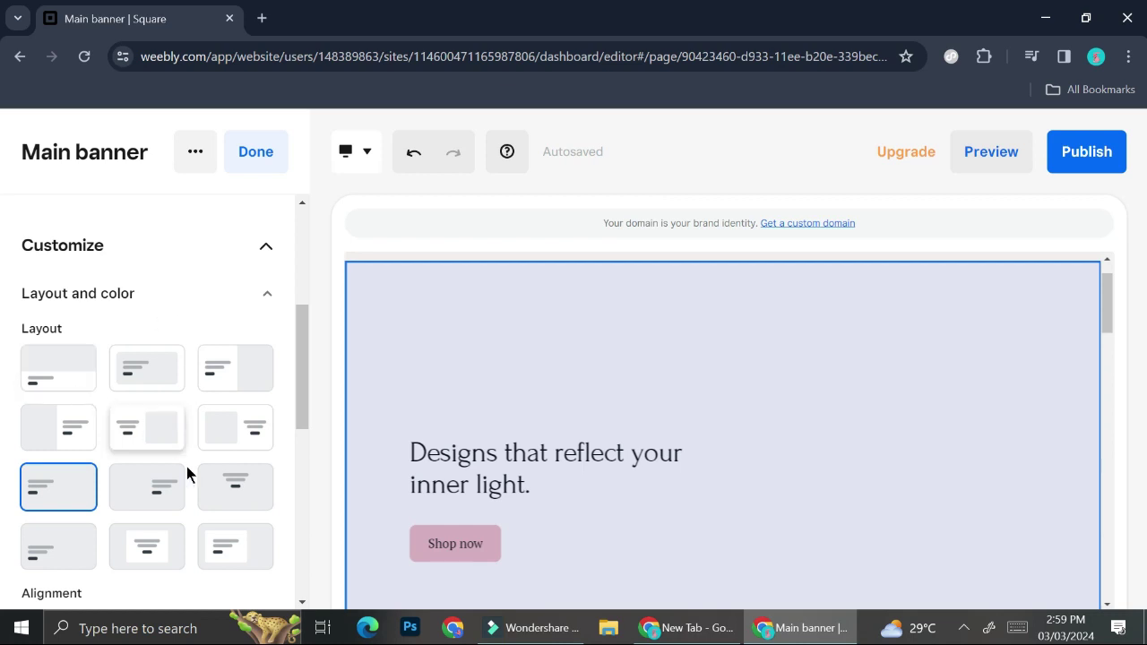
scroll(184, 388, down, 1)
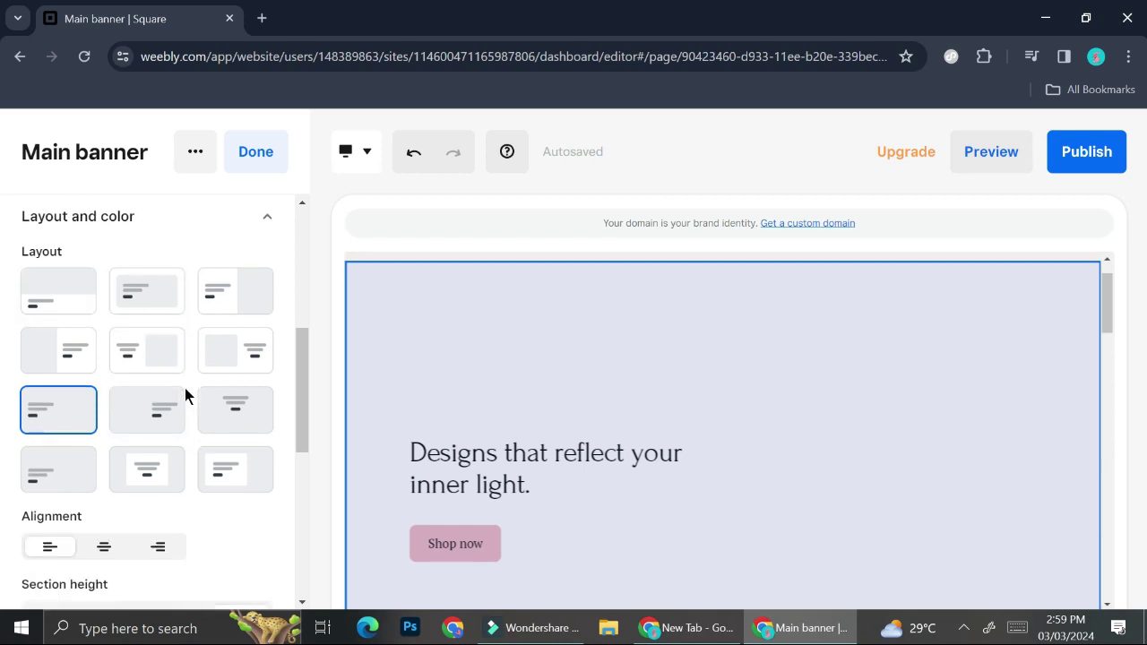
scroll(187, 397, up, 1)
click(154, 367)
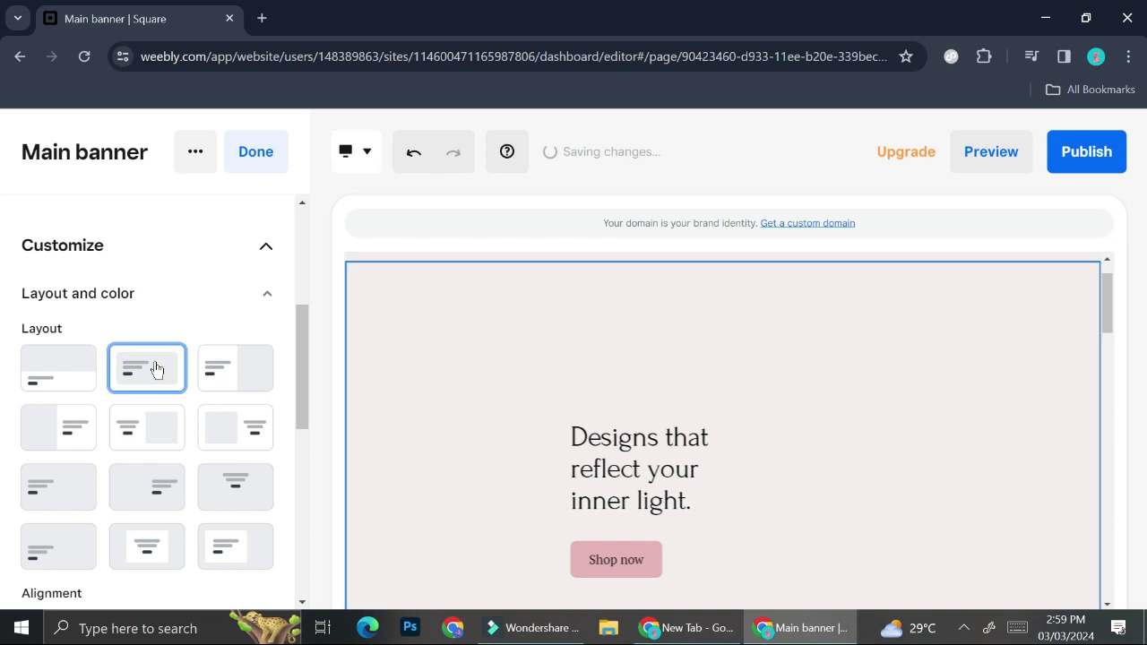
click(240, 538)
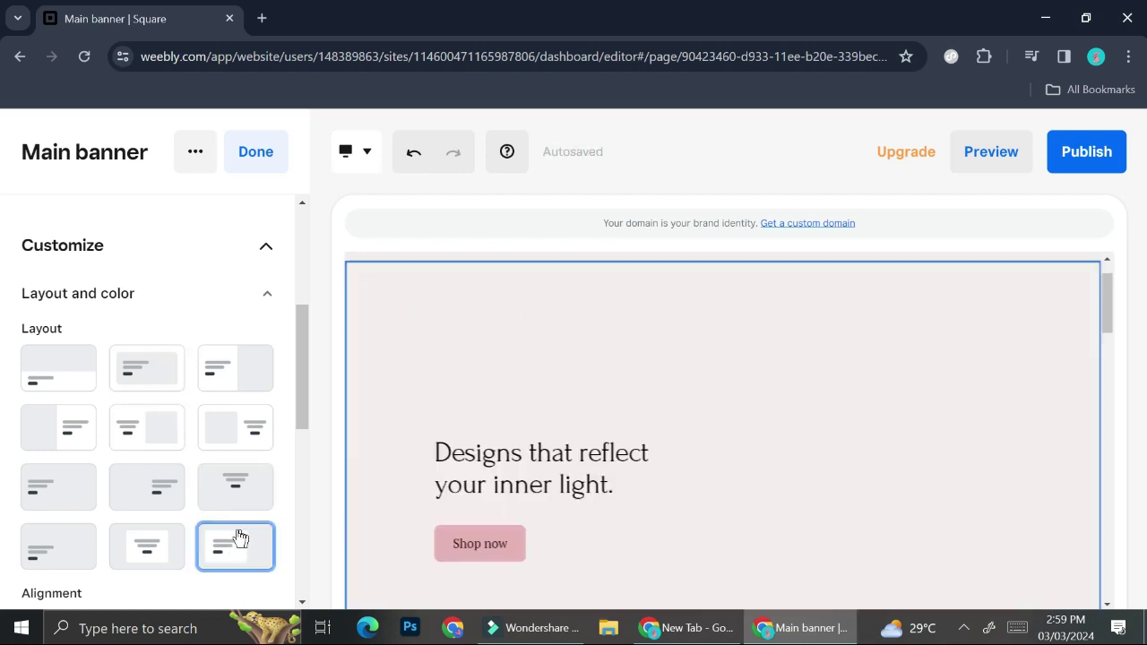
click(157, 538)
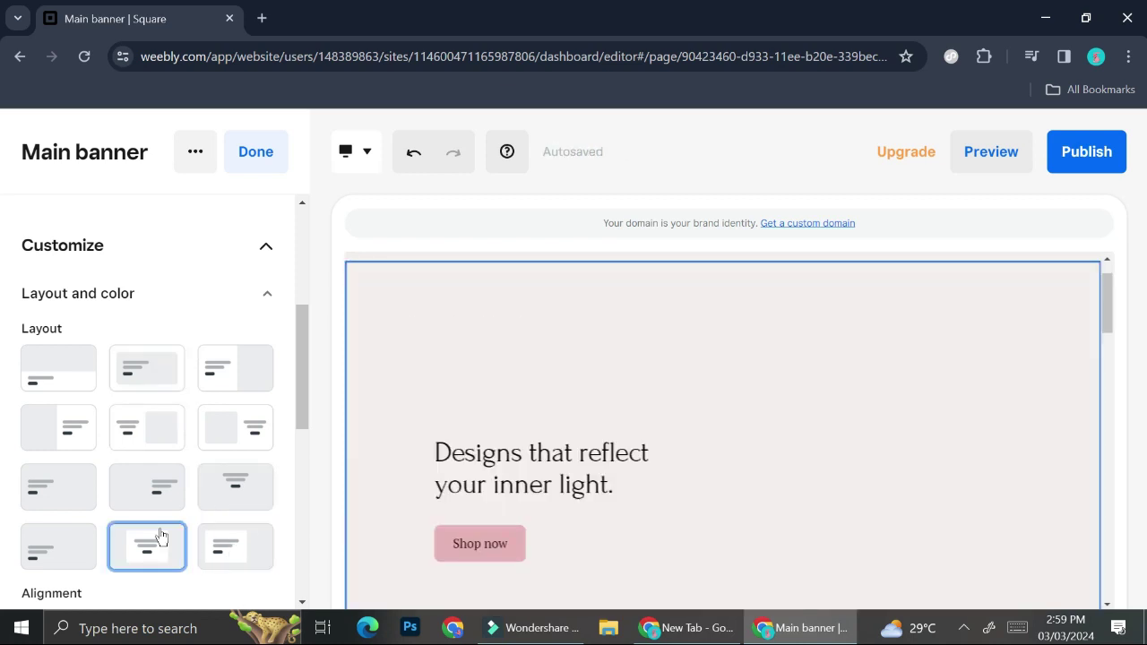
click(48, 543)
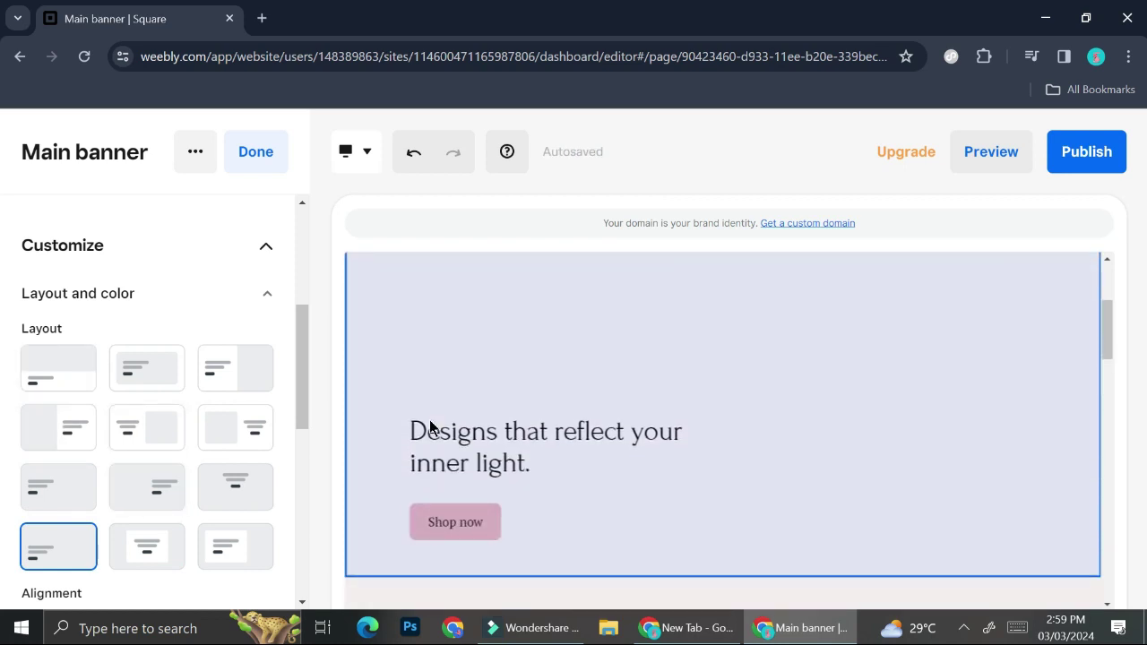
Examine the main banner's alignment, section height, color style and background color options, and close the banner settings
scroll(287, 465, down, 3)
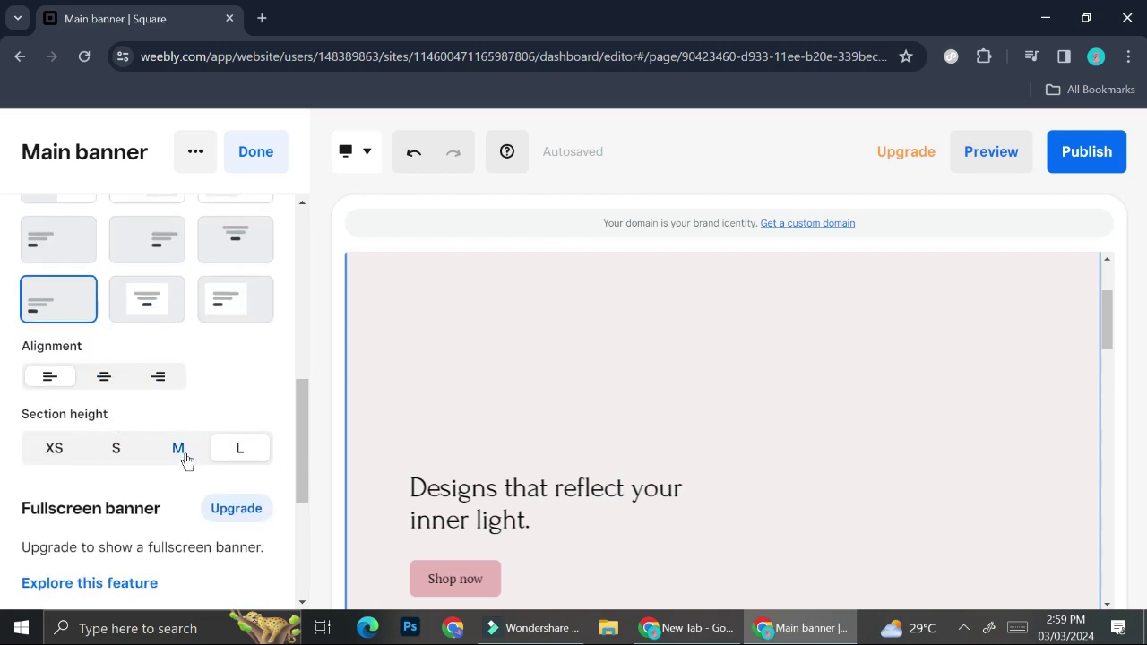
scroll(184, 461, down, 2)
scroll(185, 460, down, 1)
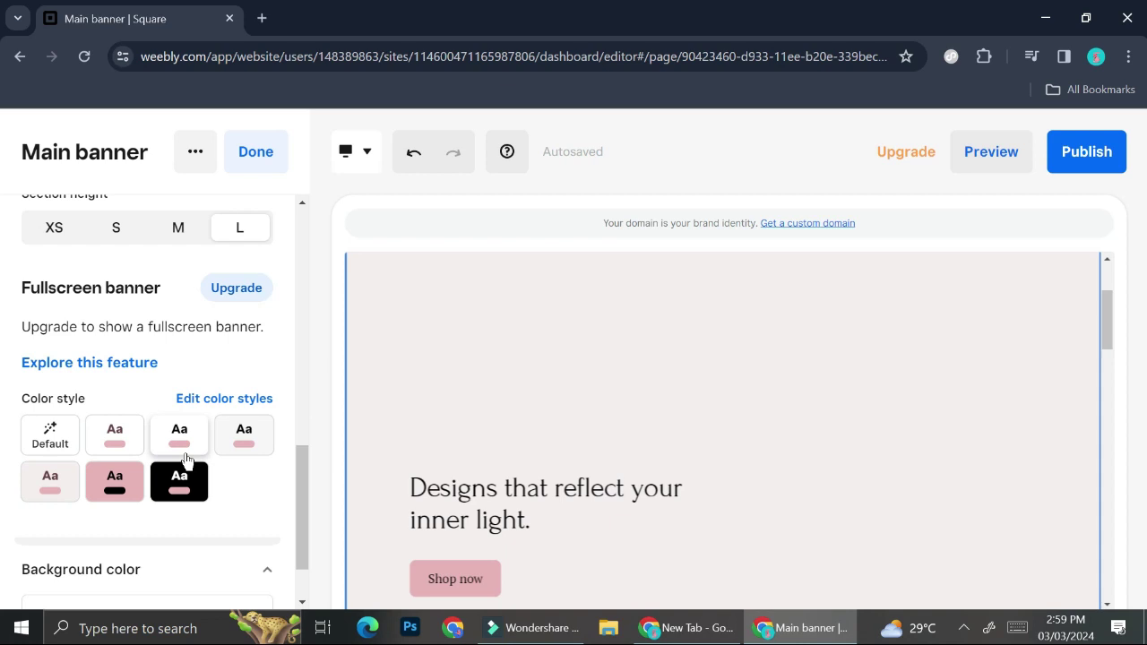
scroll(185, 461, down, 1)
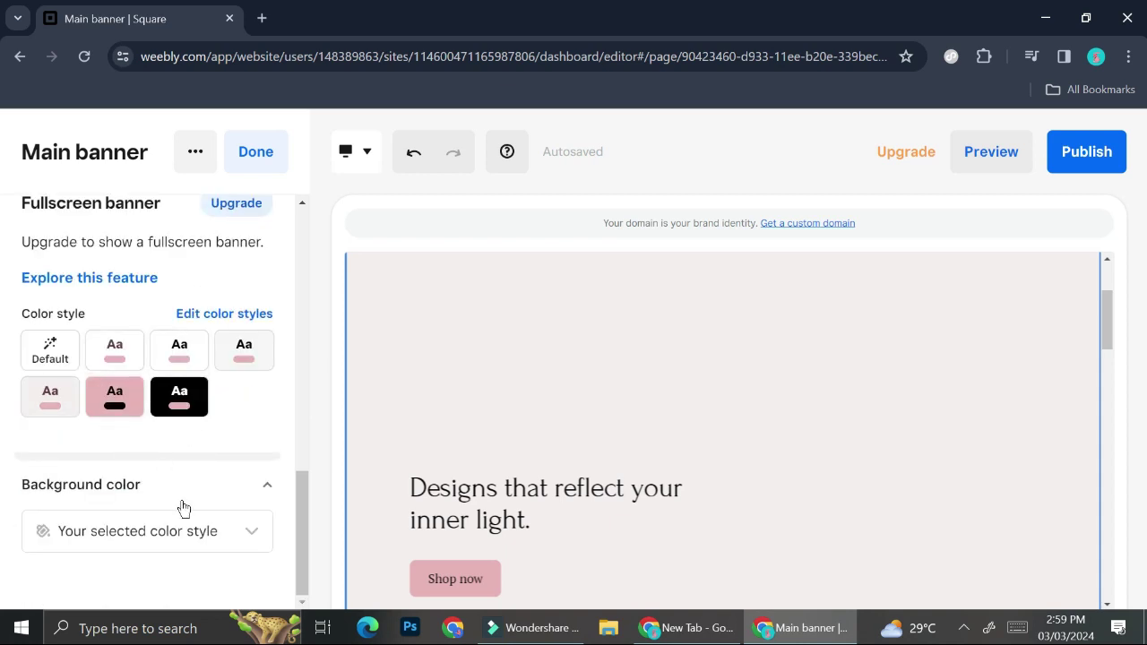
click(187, 543)
click(190, 544)
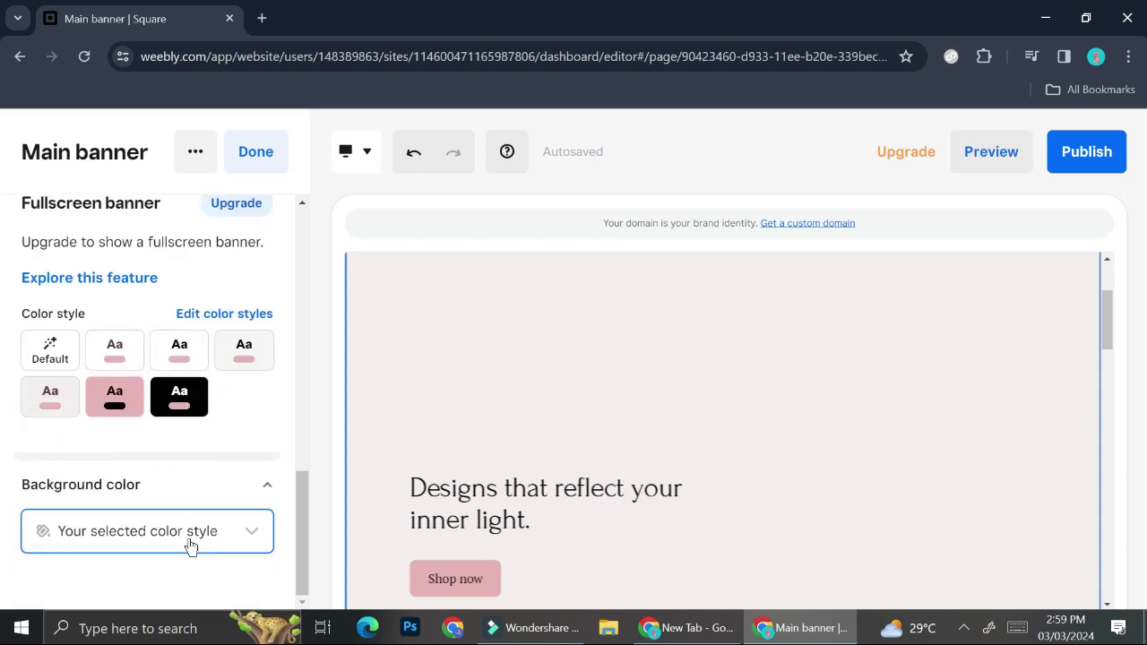
click(254, 532)
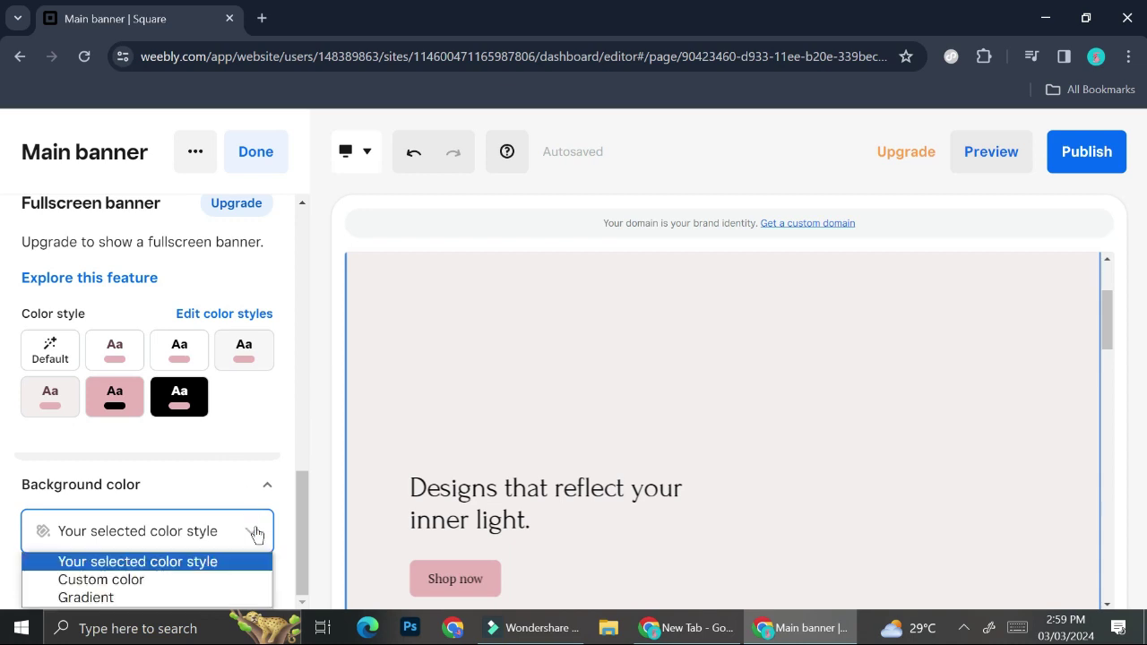
click(226, 438)
scroll(245, 384, up, 5)
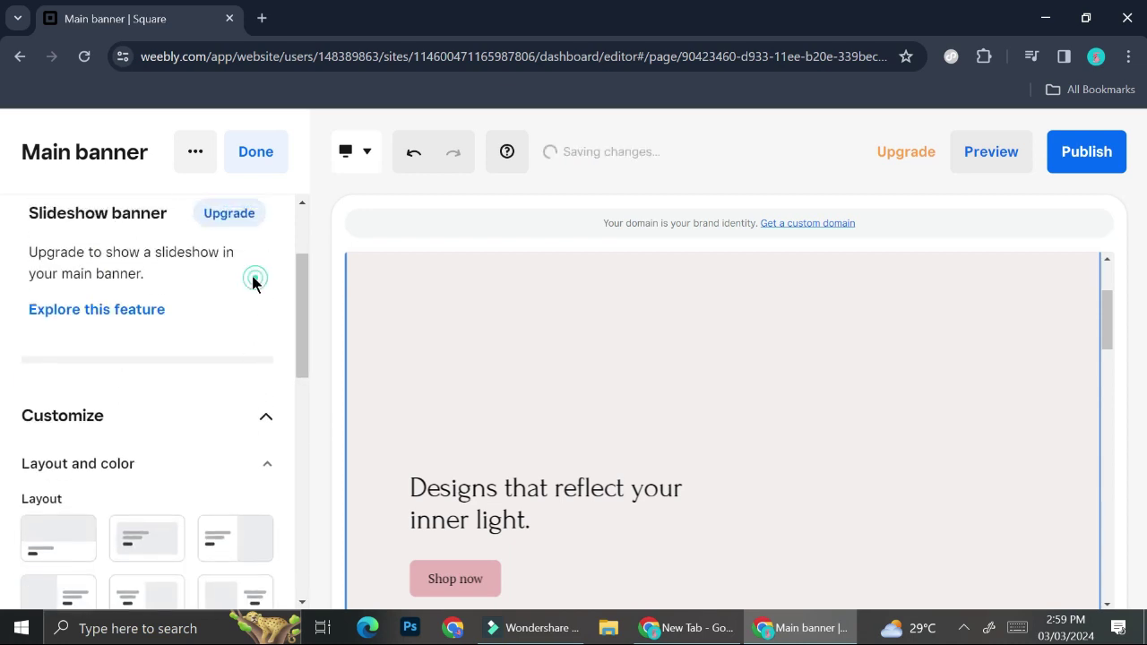
click(249, 152)
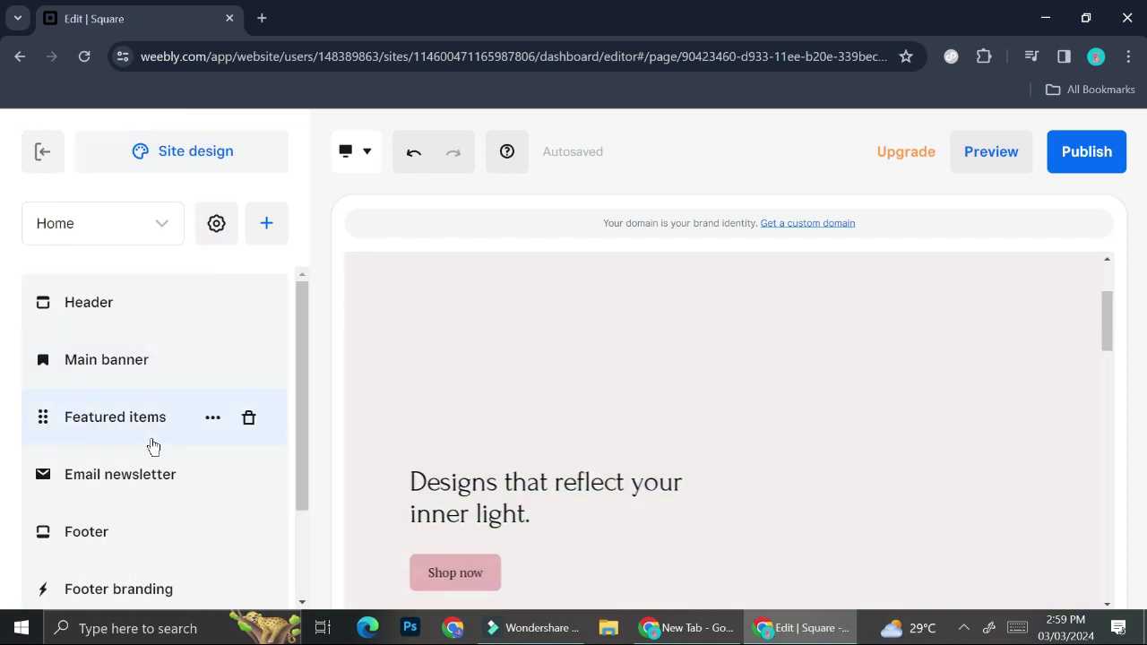
Open the Home page's Featured items section and start creating an item for the store
click(152, 428)
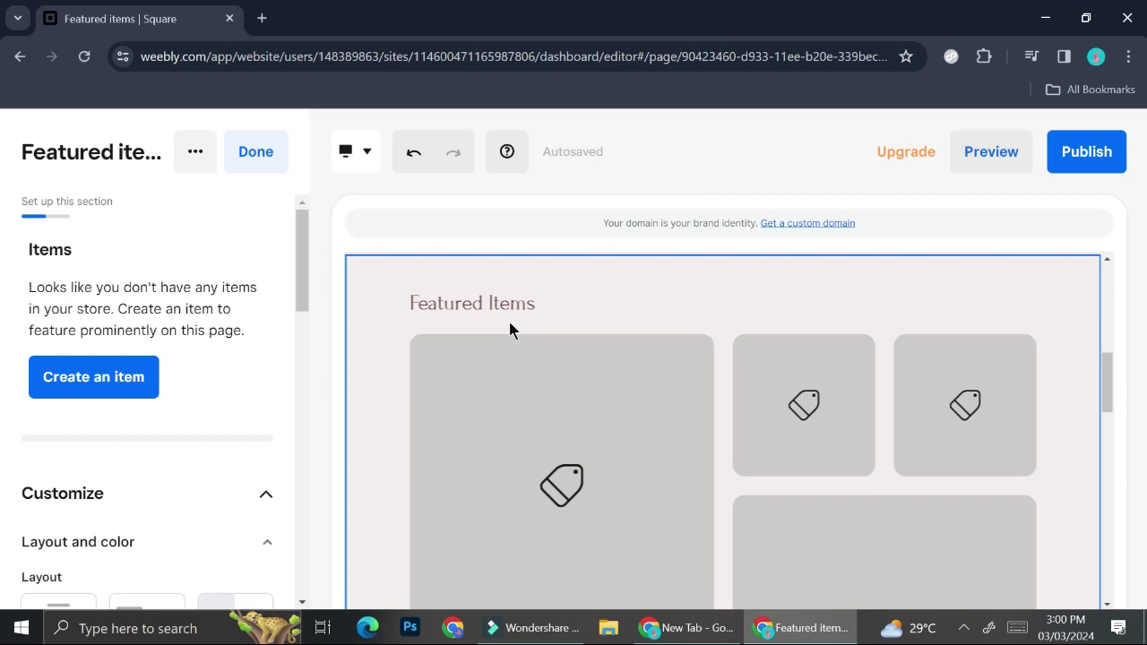
scroll(736, 517, down, 1)
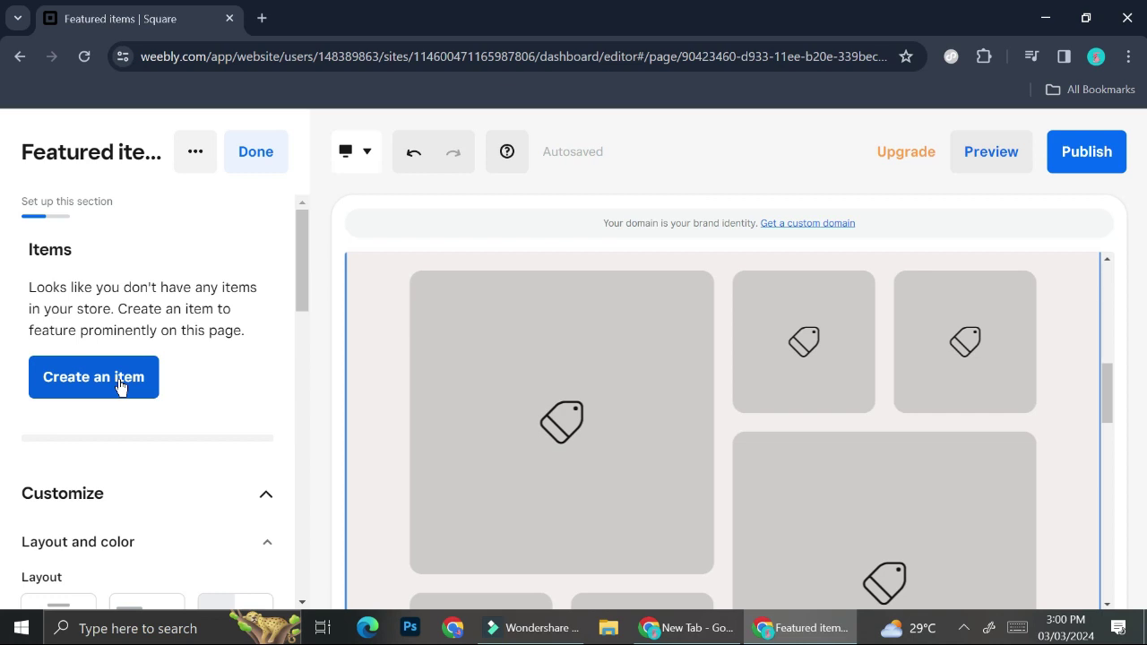
click(121, 385)
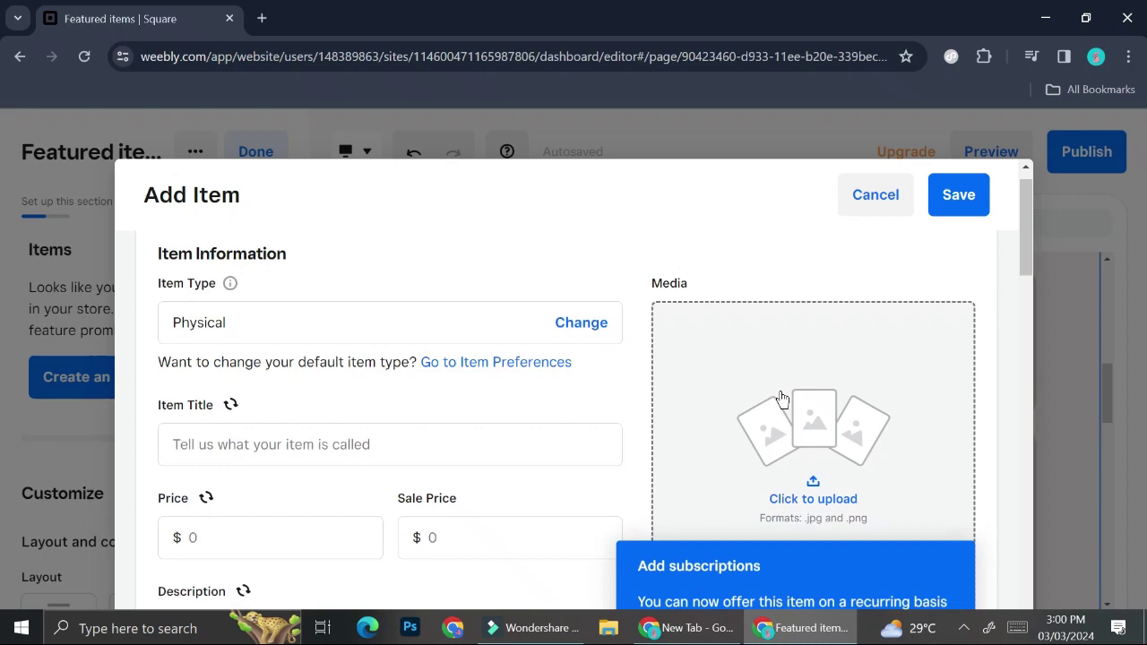
Review the available item types for the new item and close the list without changing the type
click(434, 327)
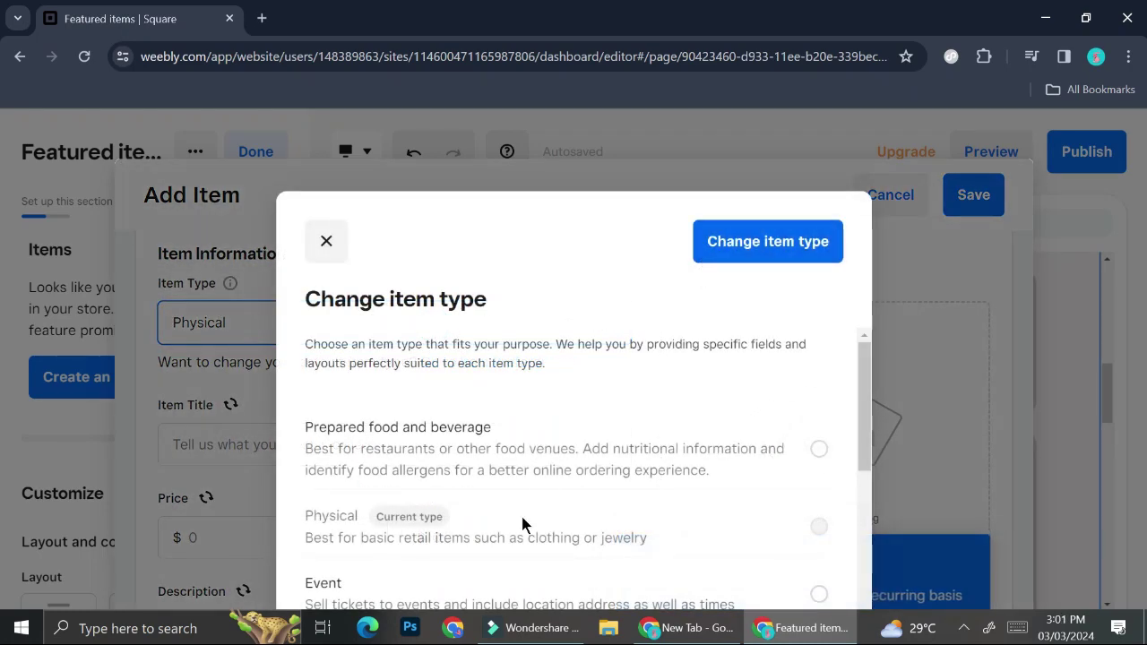
scroll(513, 585, down, 2)
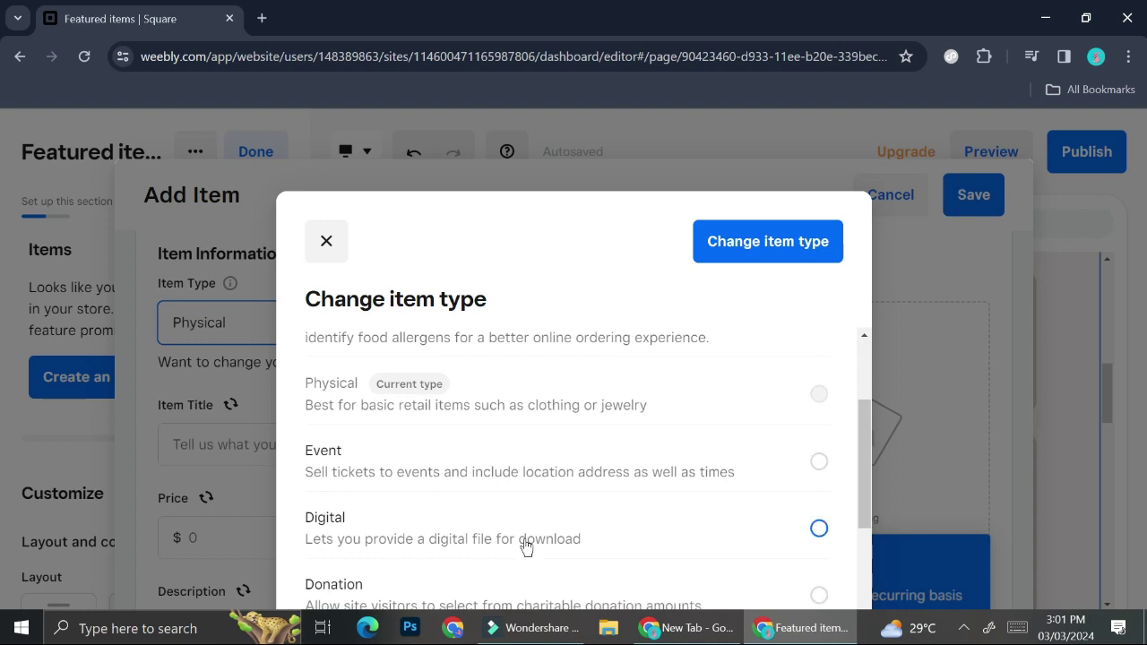
scroll(526, 547, down, 3)
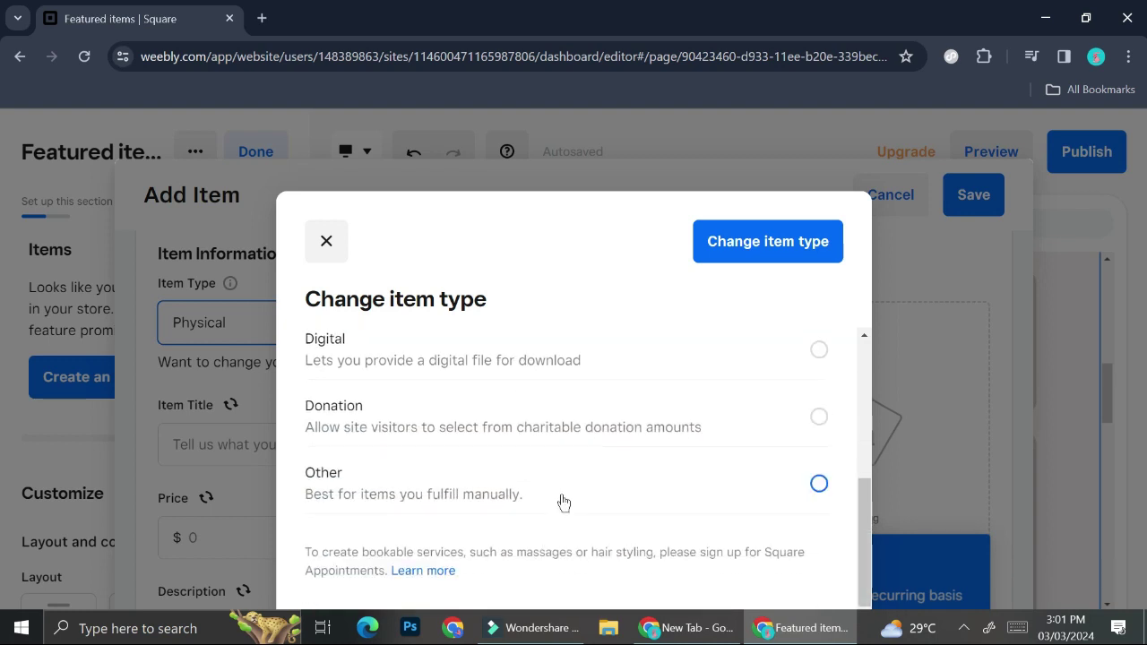
scroll(562, 501, up, 4)
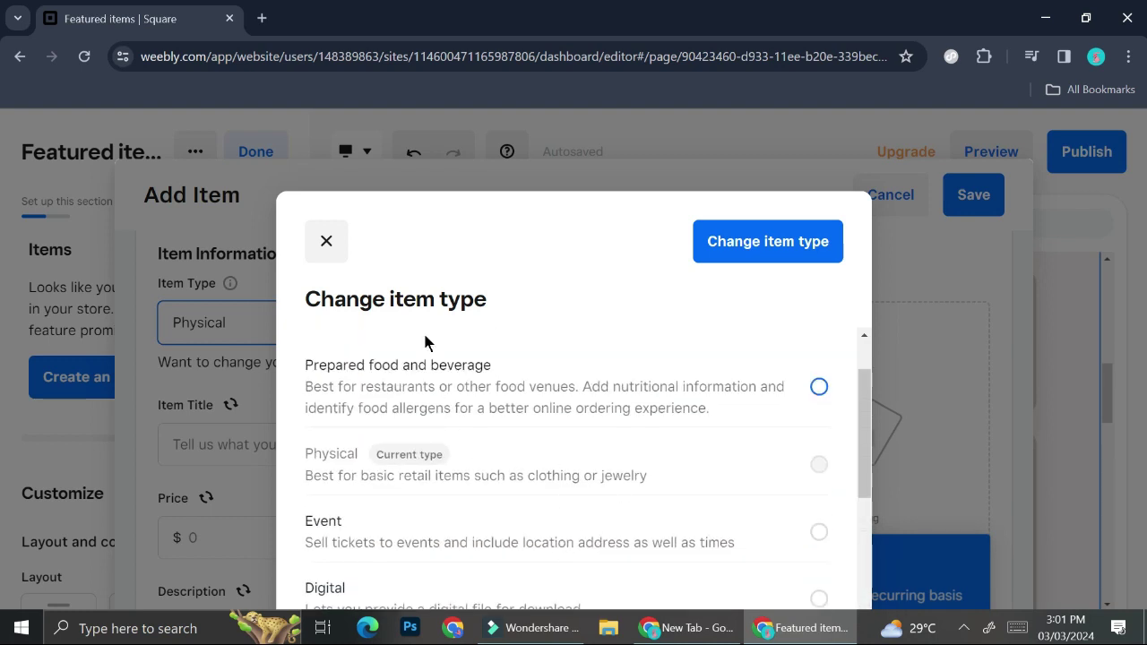
scroll(358, 385, up, 1)
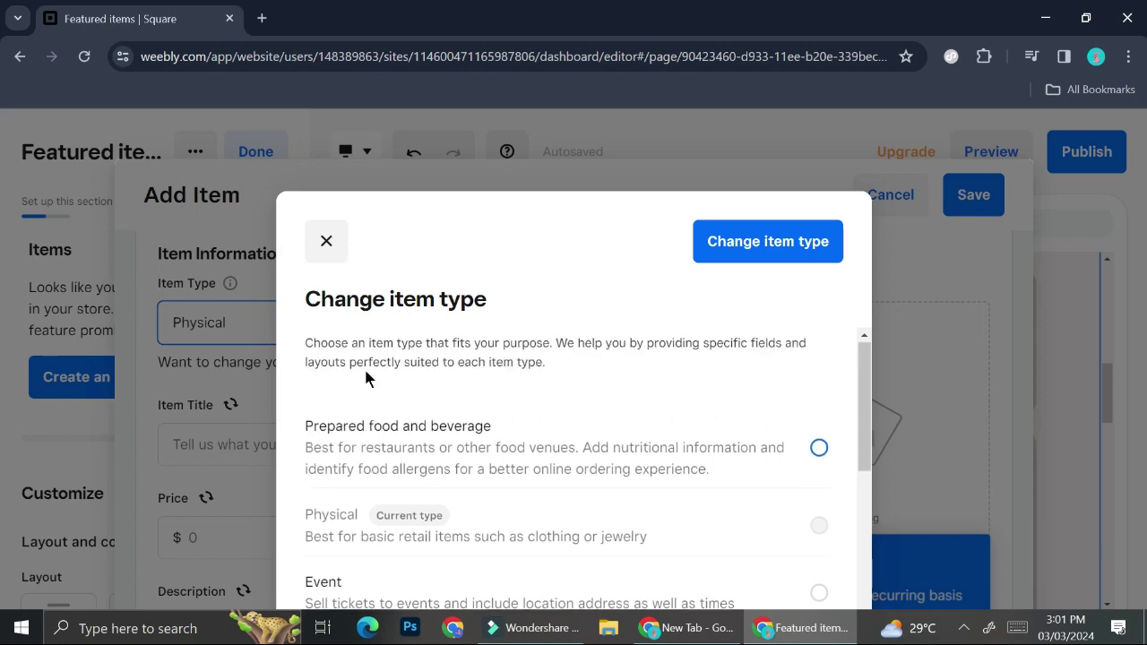
click(327, 242)
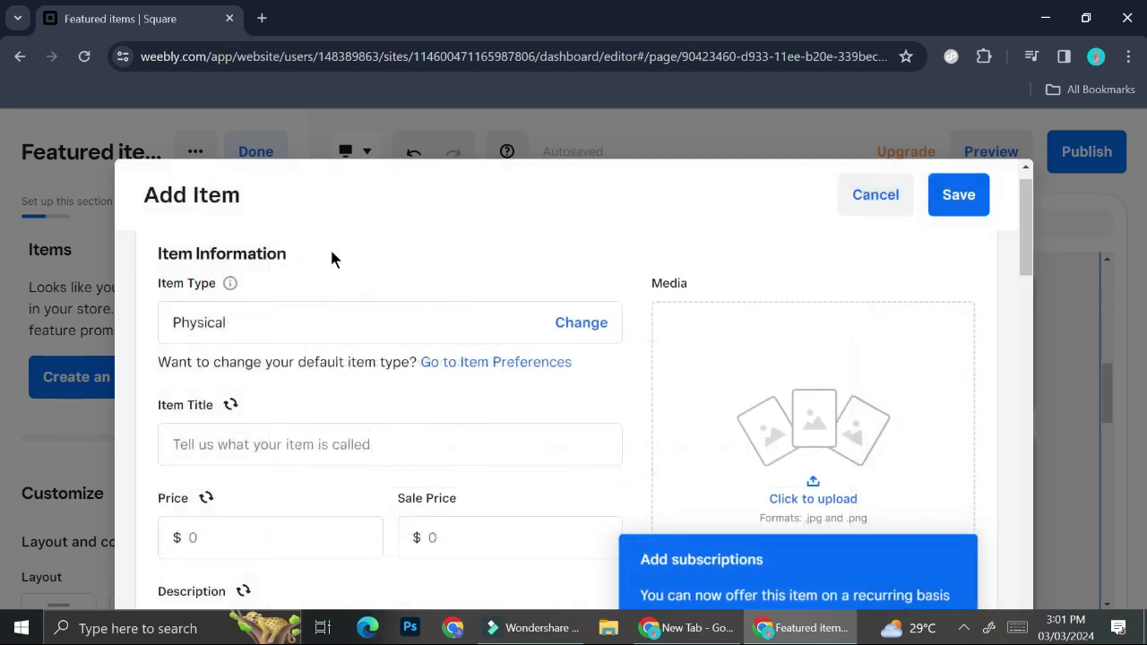
Title the new item Flower Ring and set its price to $15.00 and its sale price to $20
click(305, 450)
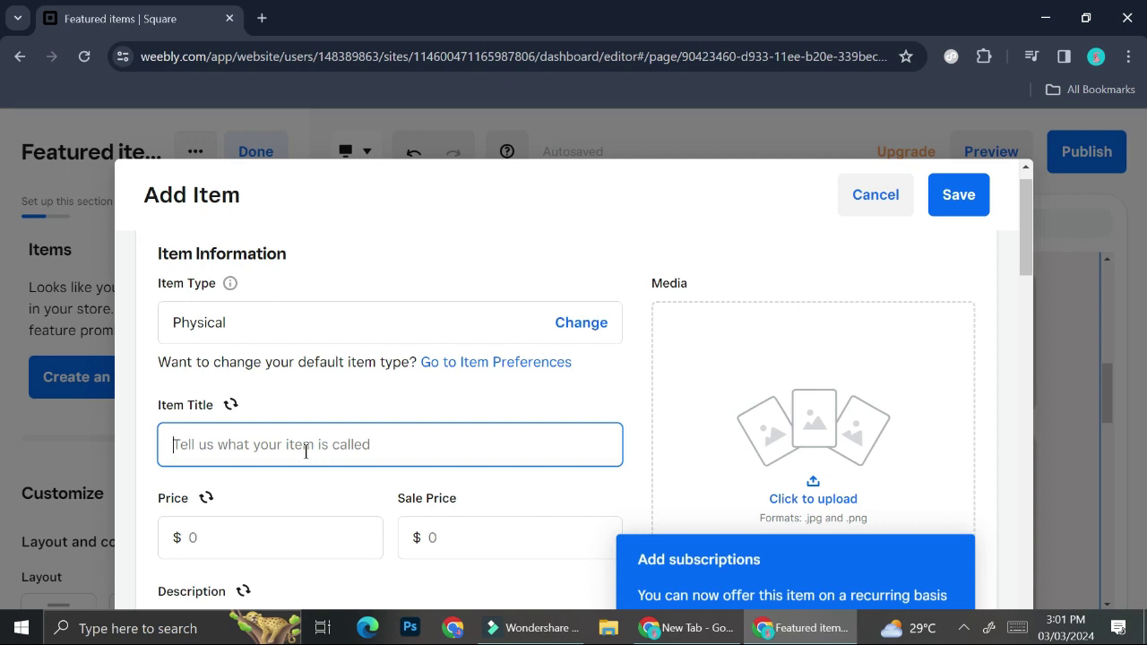
text(Flower)
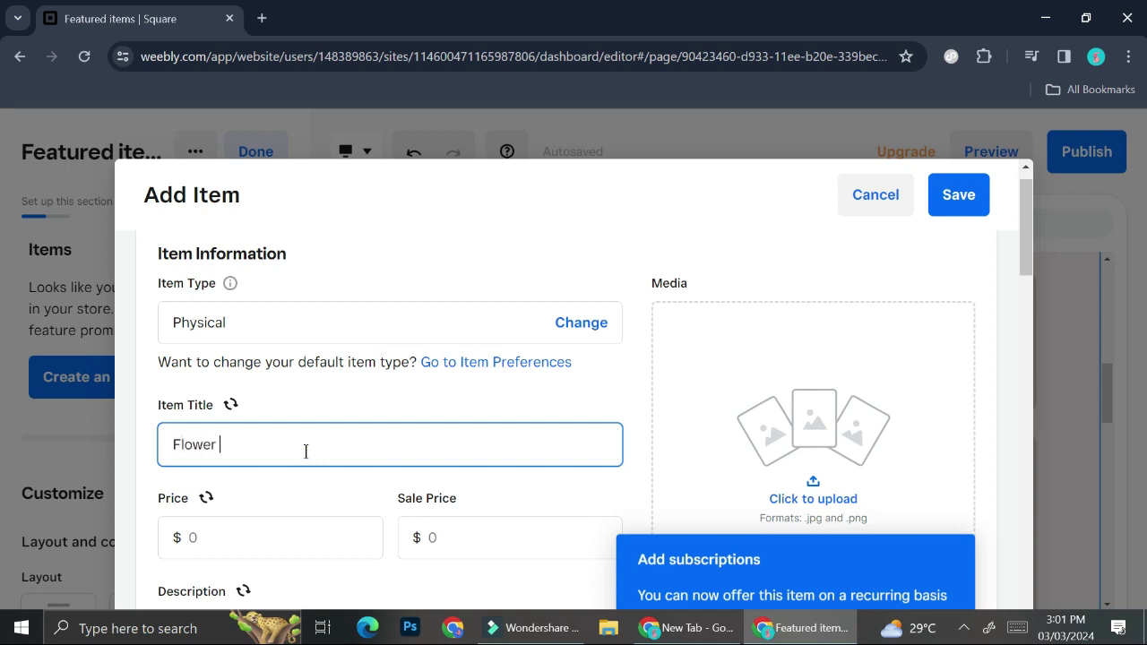
text( Ring)
scroll(306, 451, down, 2)
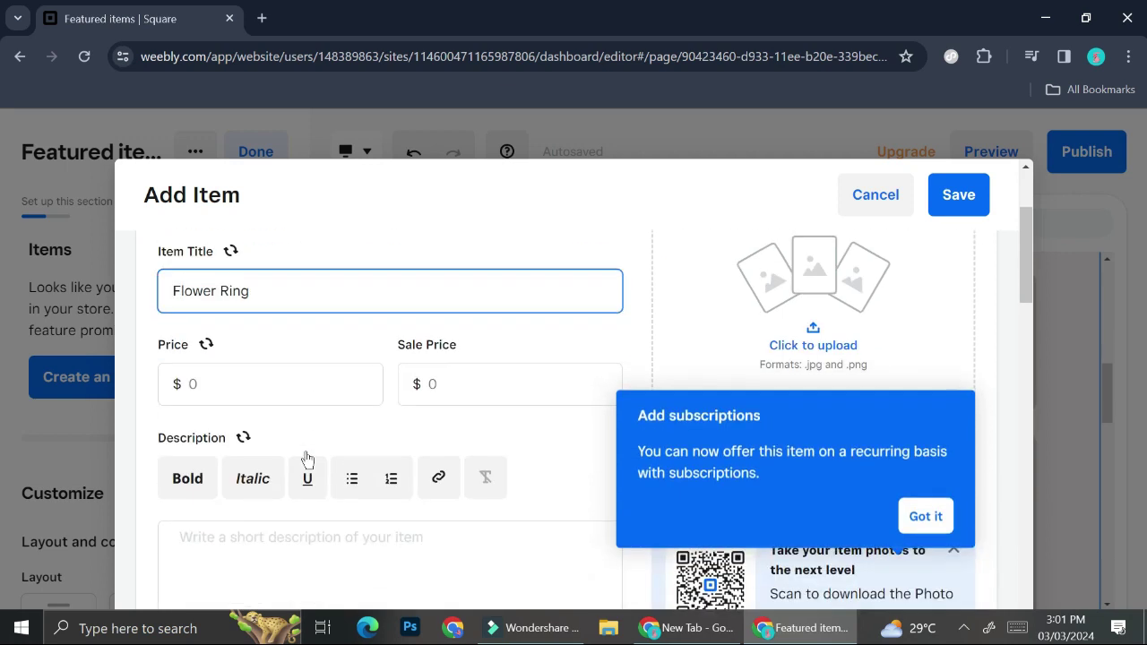
click(266, 362)
click(247, 373)
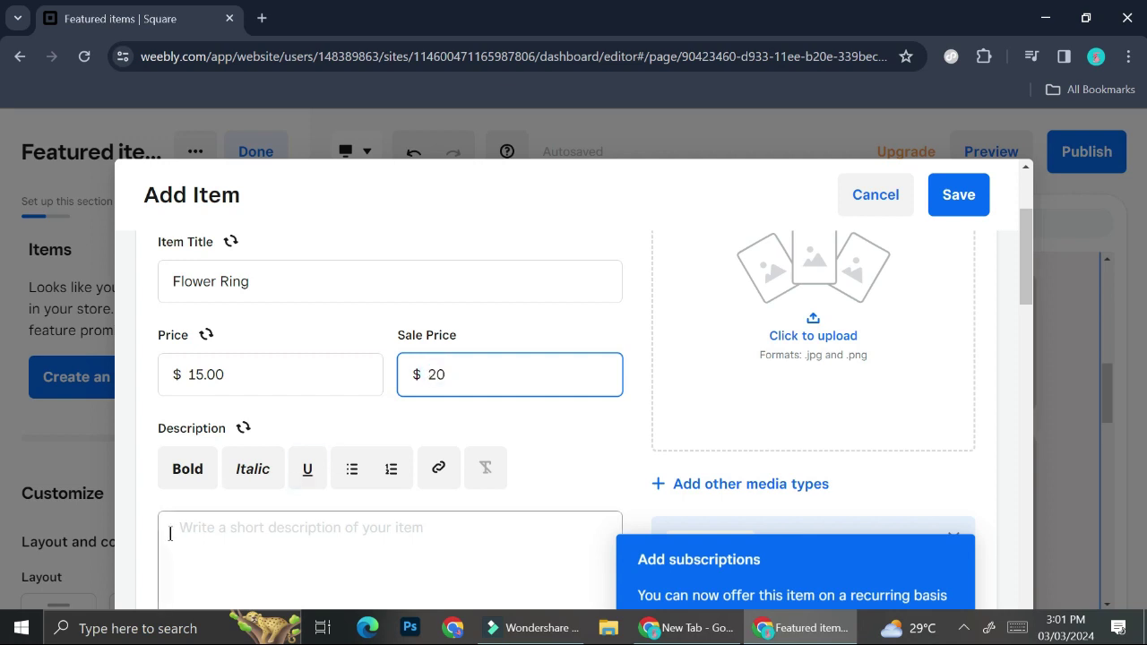
scroll(356, 487, down, 2)
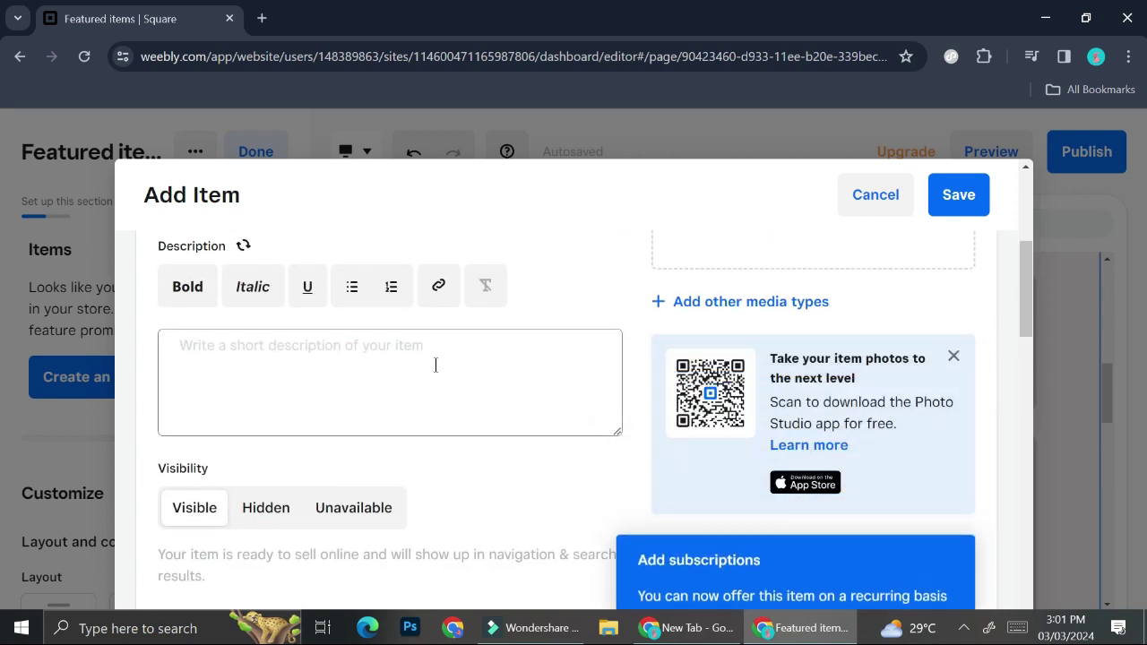
scroll(435, 364, up, 1)
scroll(727, 315, up, 1)
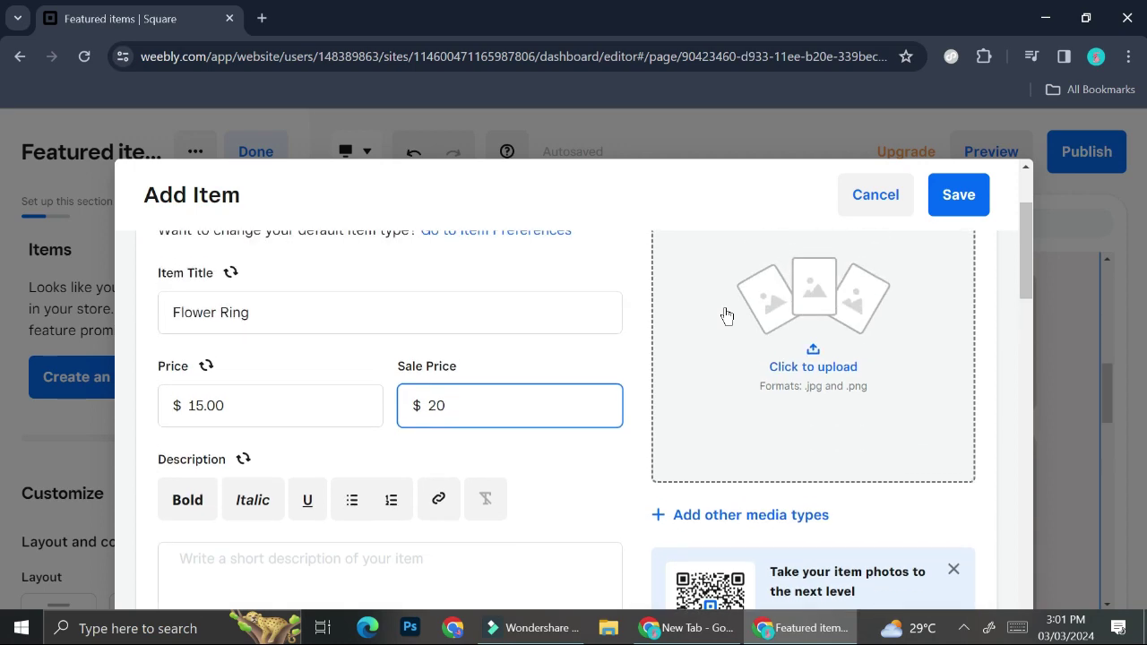
click(762, 344)
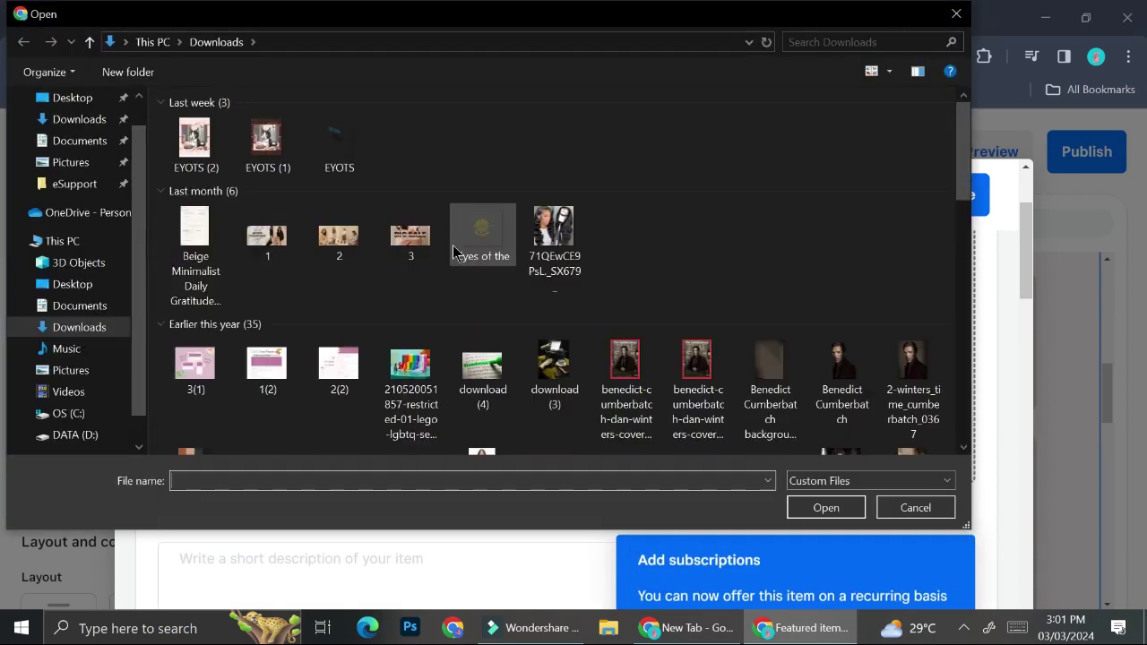
scroll(462, 320, down, 5)
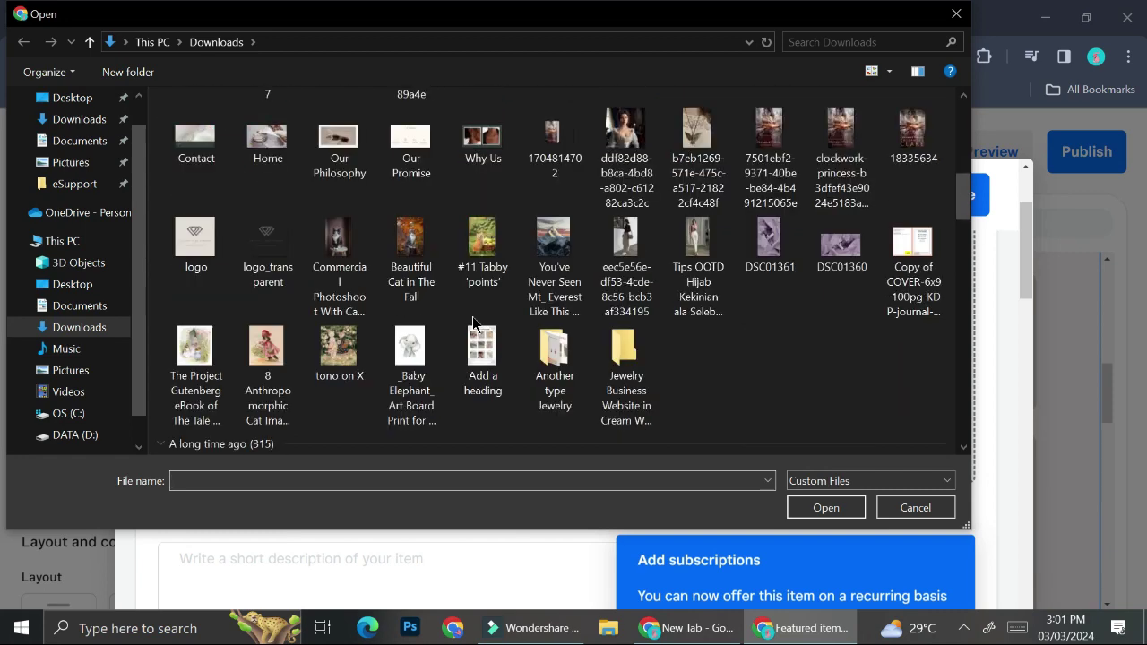
scroll(474, 322, down, 3)
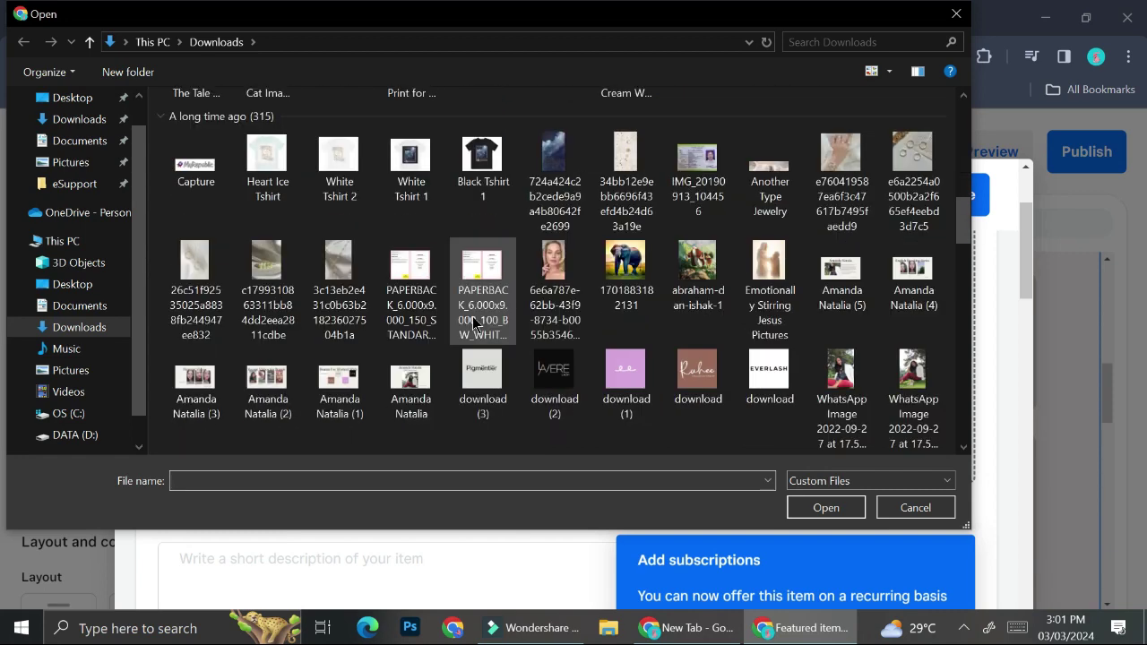
double_click(266, 270)
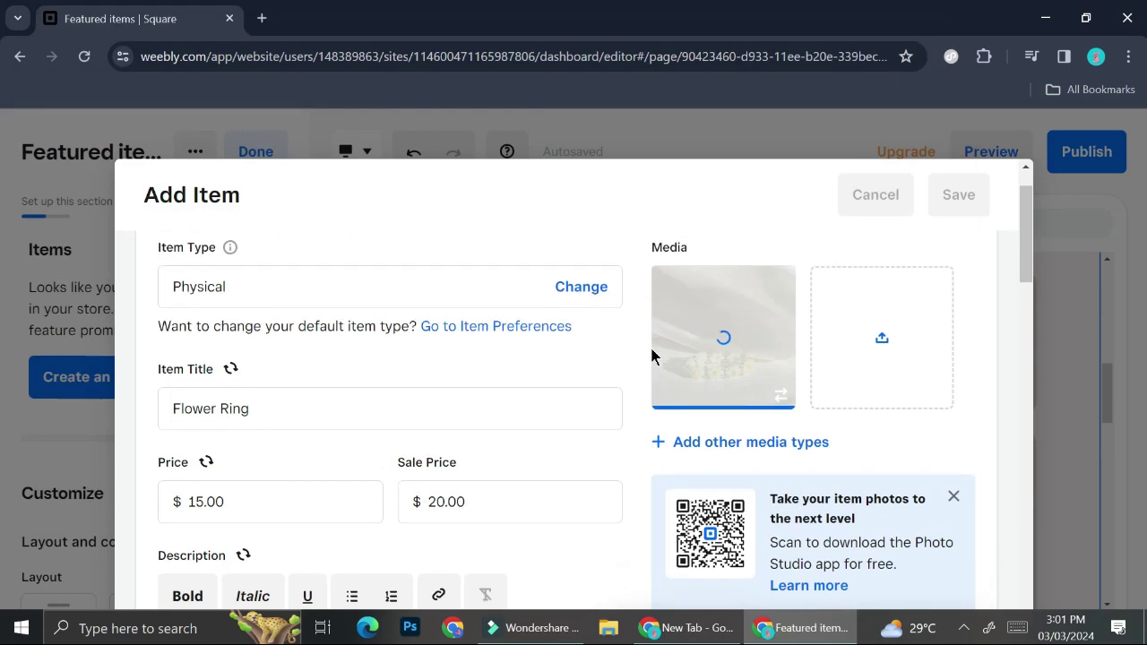
Review the new item's description, visibility, fulfillment methods, shipping weight, tax, stock and SKU settings
scroll(653, 354, up, 1)
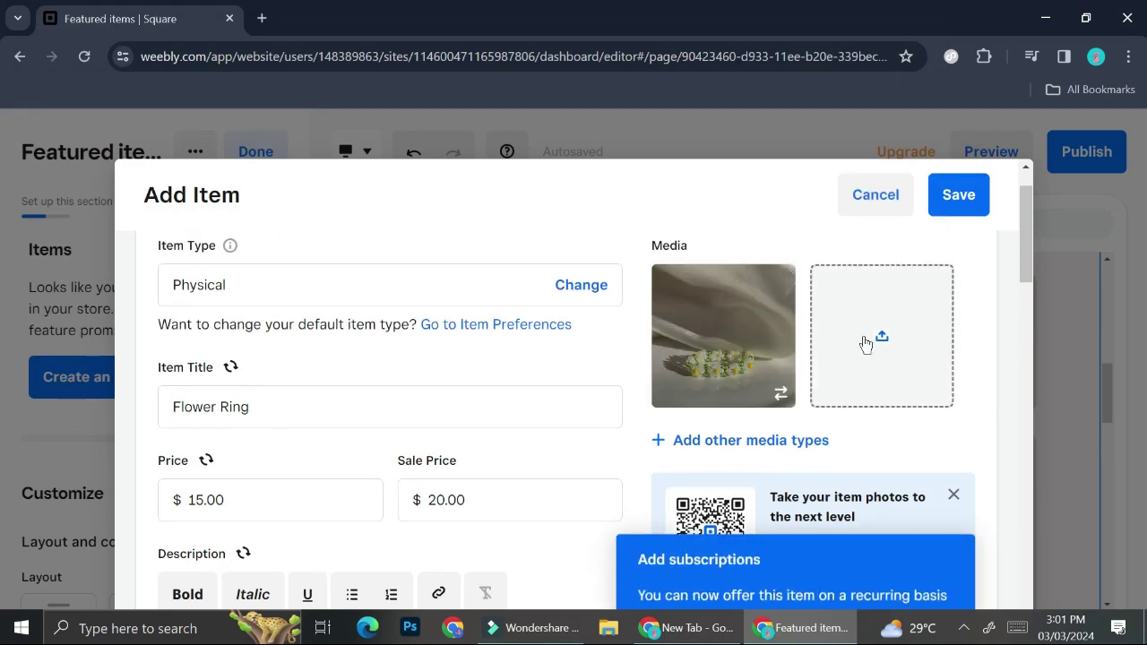
scroll(562, 386, down, 3)
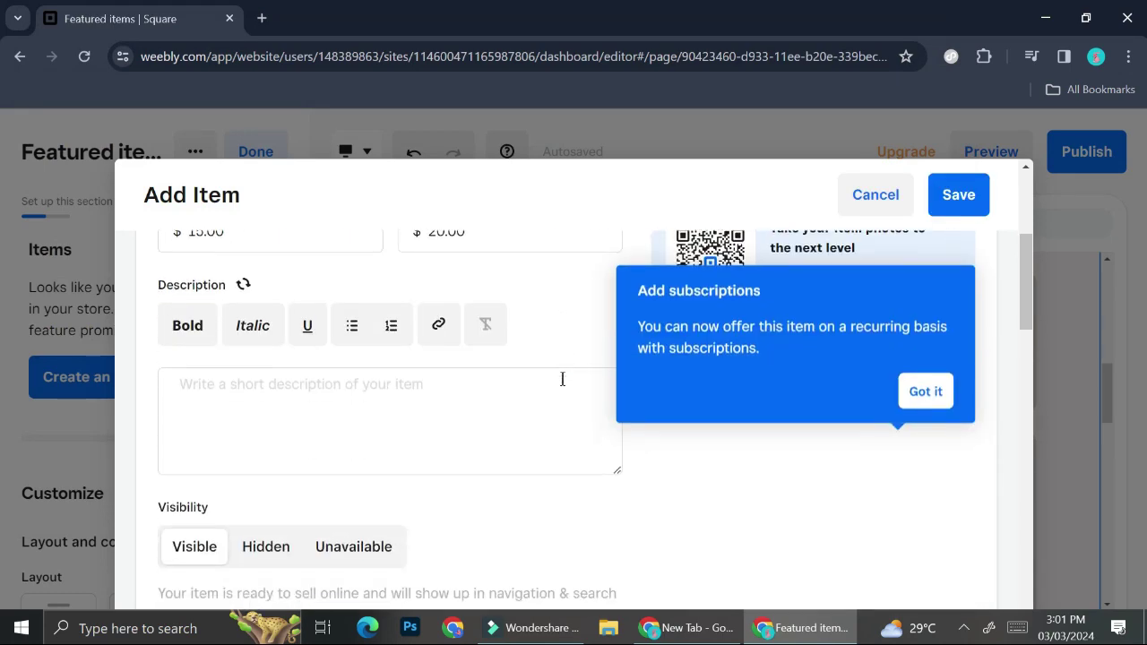
scroll(561, 379, down, 3)
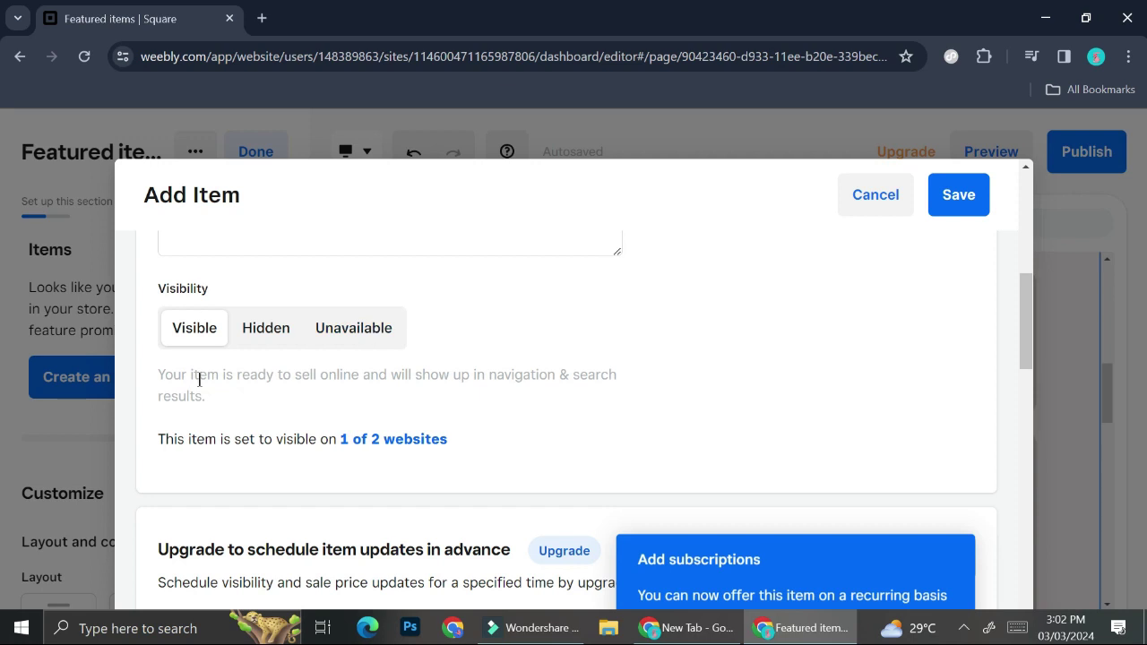
scroll(341, 443, down, 1)
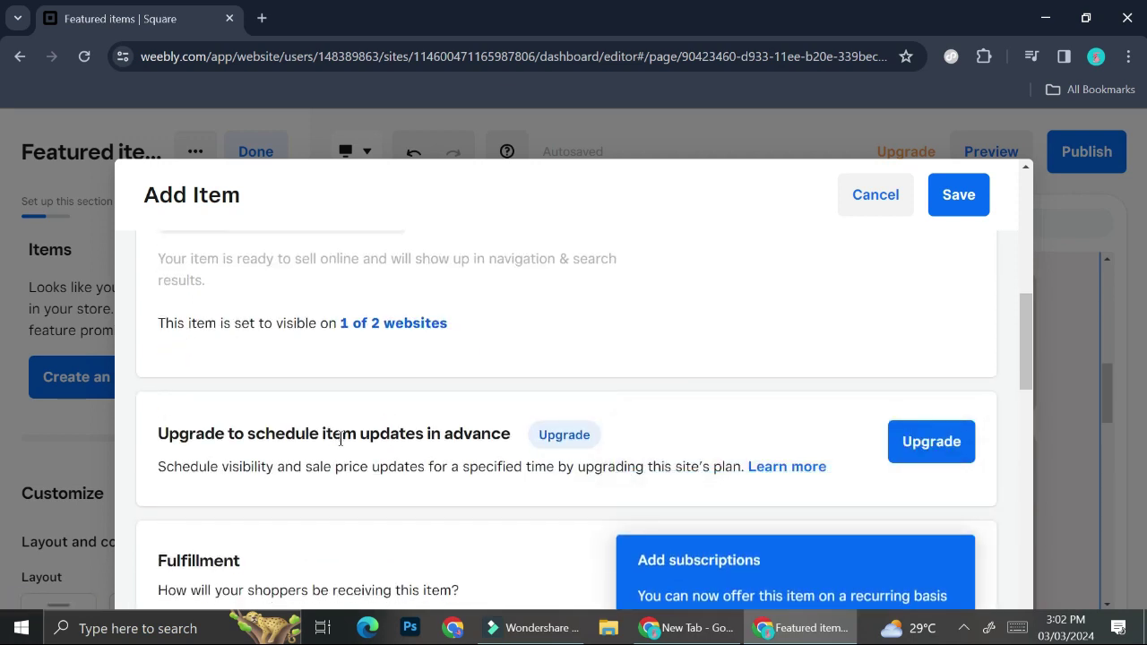
scroll(340, 439, down, 1)
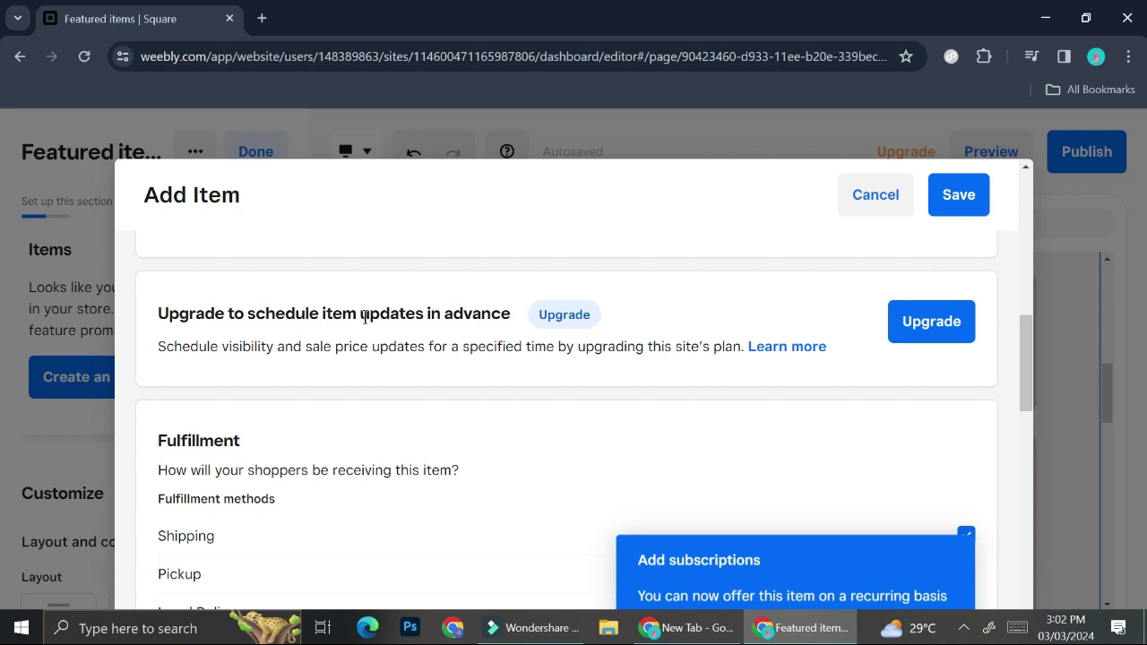
scroll(378, 426, down, 2)
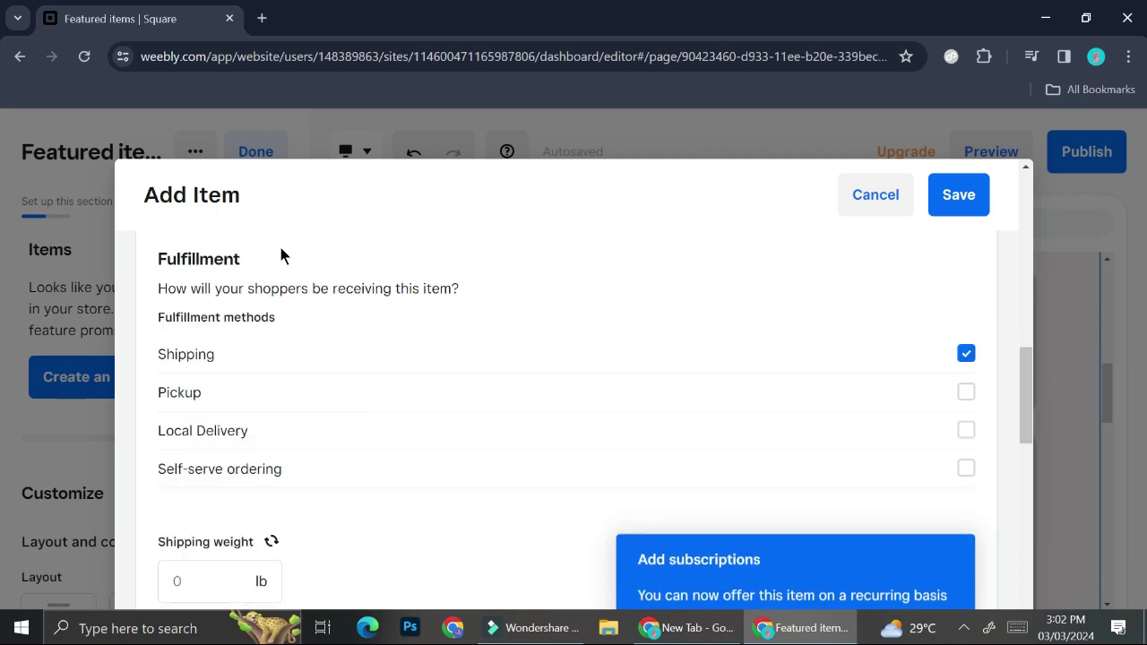
scroll(284, 453, down, 1)
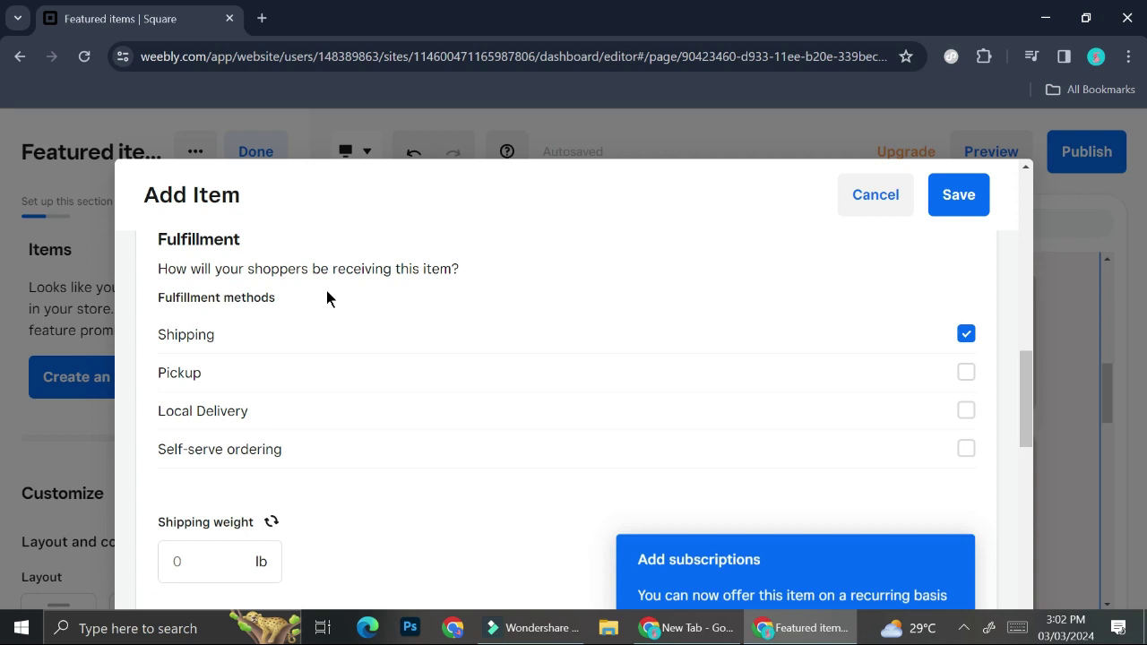
scroll(263, 410, down, 1)
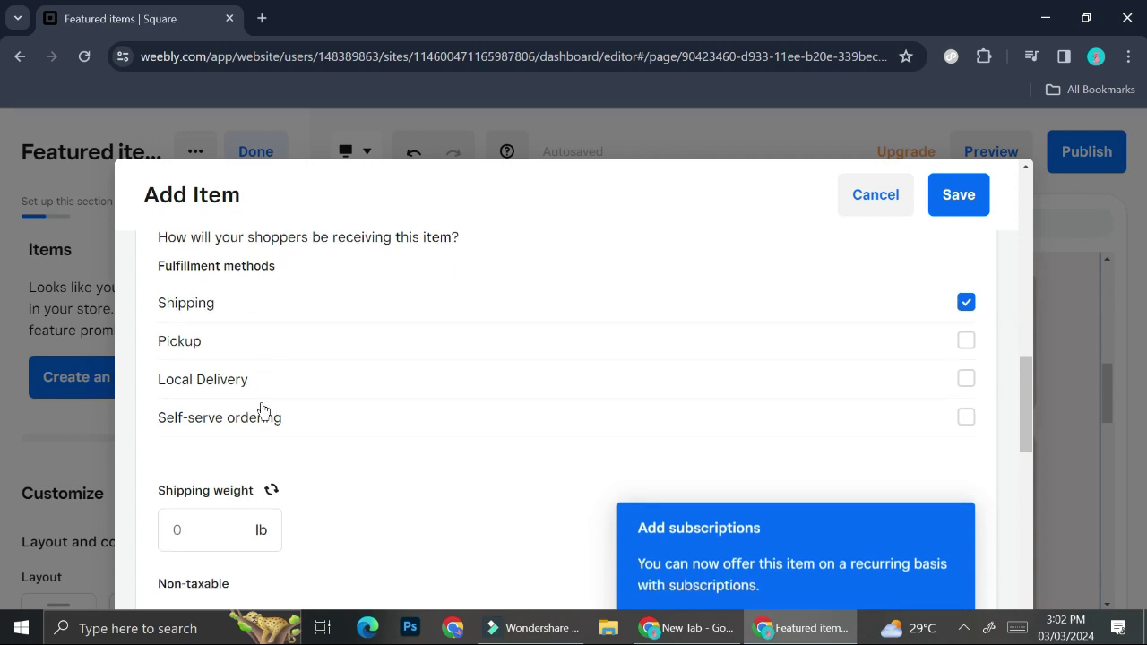
scroll(301, 387, down, 1)
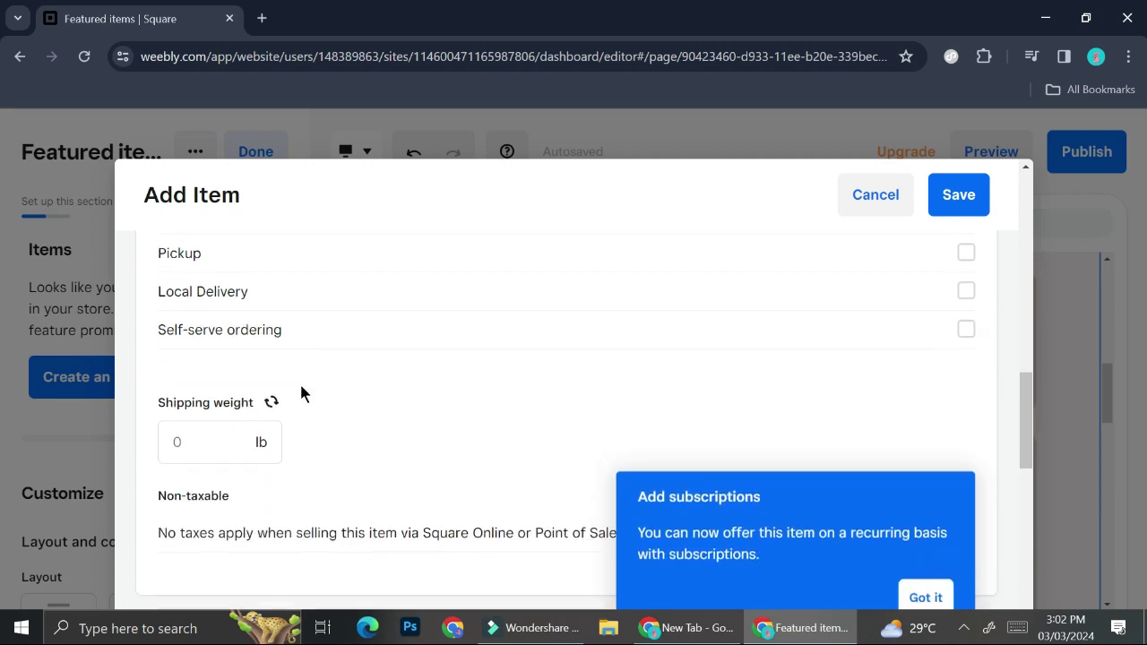
scroll(301, 387, down, 1)
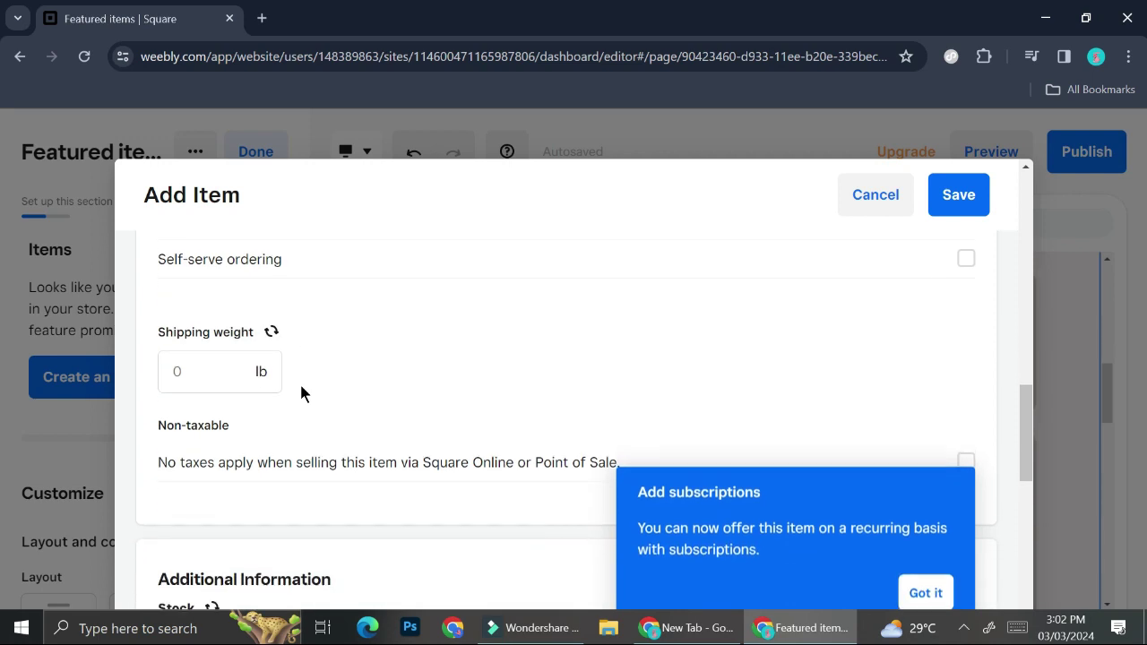
click(224, 352)
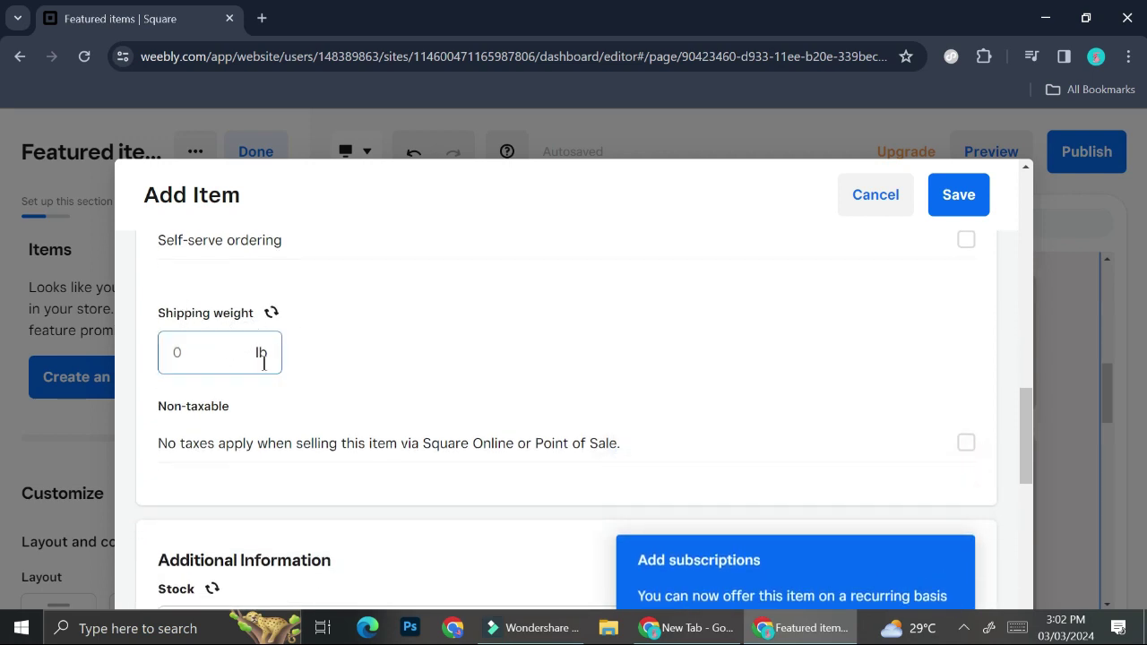
scroll(304, 361, down, 3)
scroll(304, 361, down, 3)
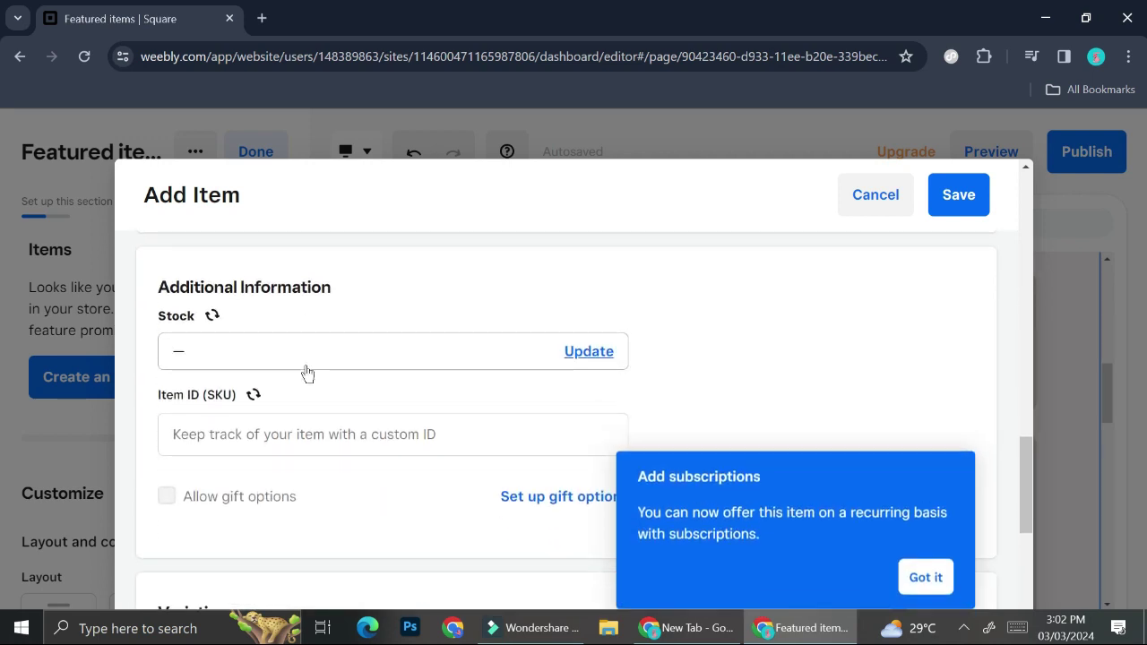
scroll(304, 371, down, 1)
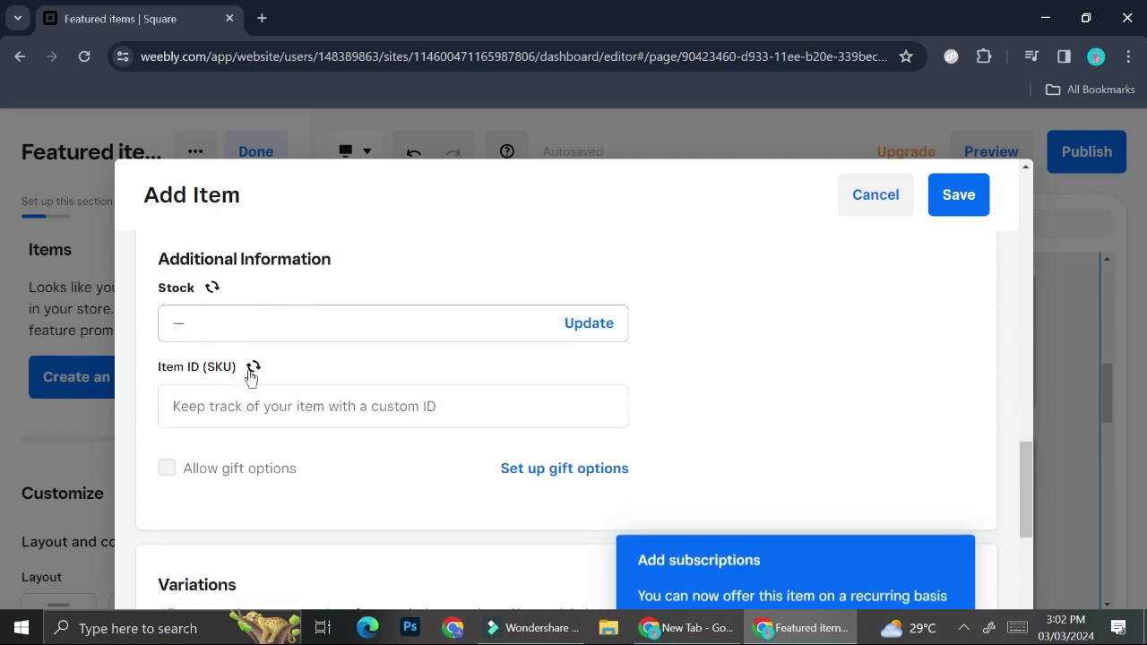
Add two variations named Small and Bigger to the Flower Ring item
scroll(267, 399, down, 2)
scroll(268, 399, down, 2)
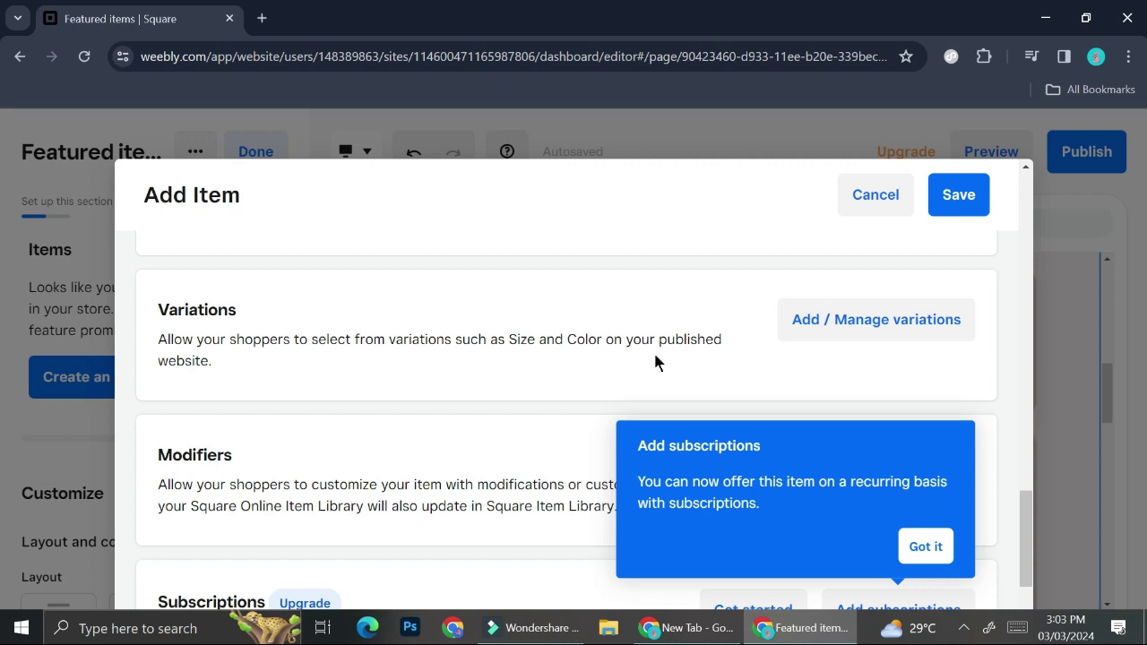
click(834, 329)
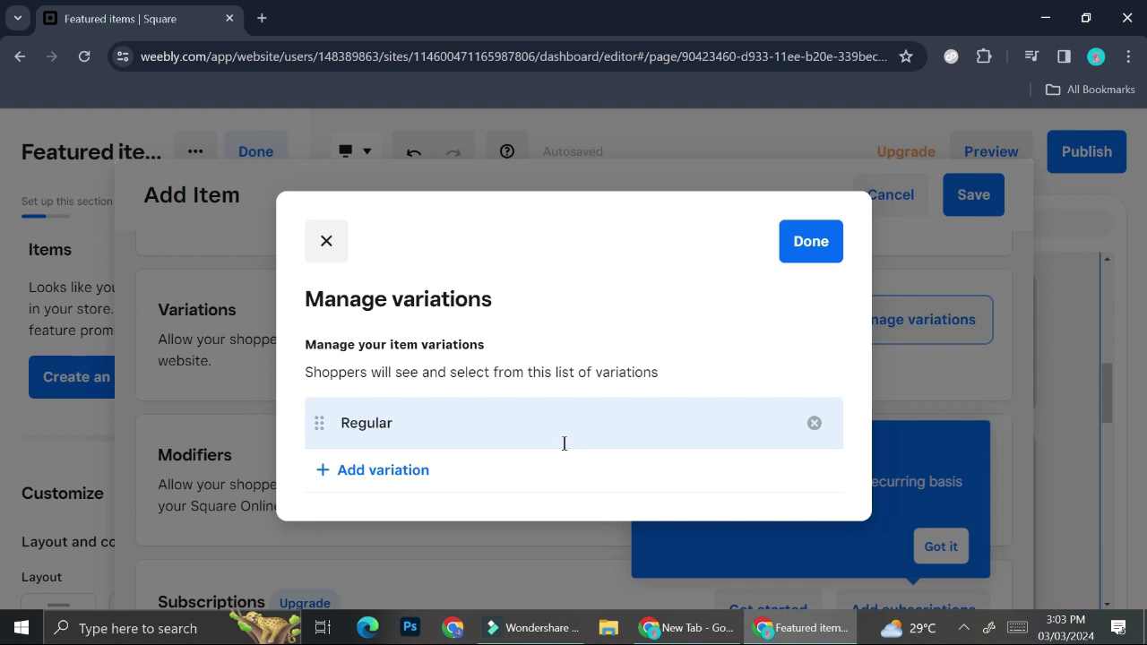
click(426, 474)
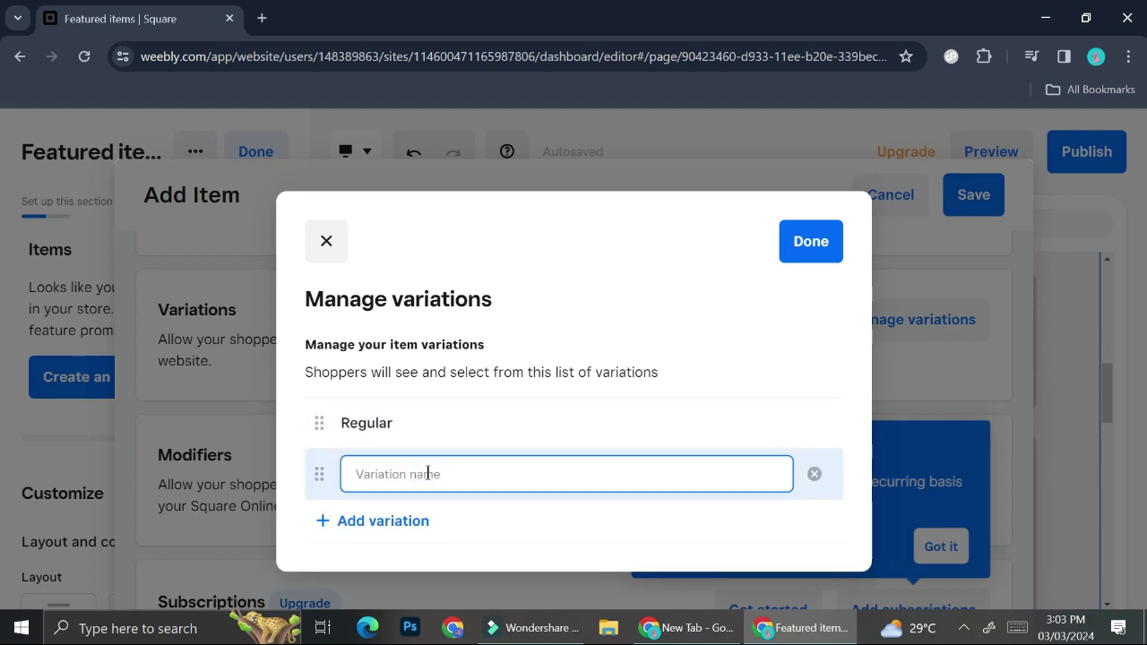
text(Small)
click(349, 524)
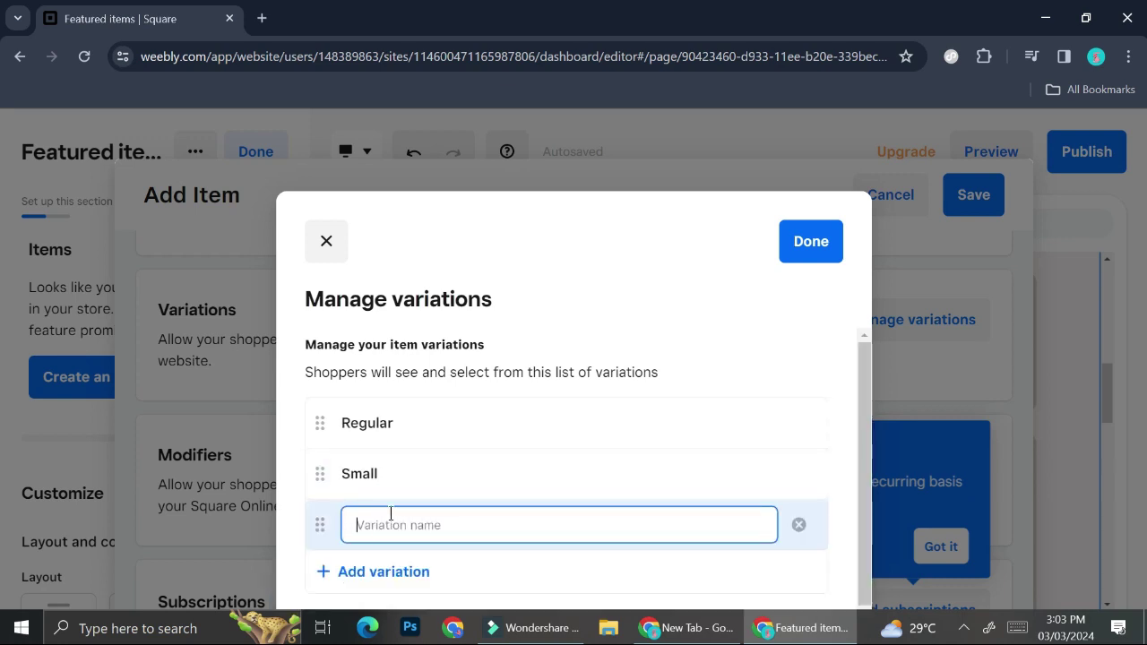
text(Bigger)
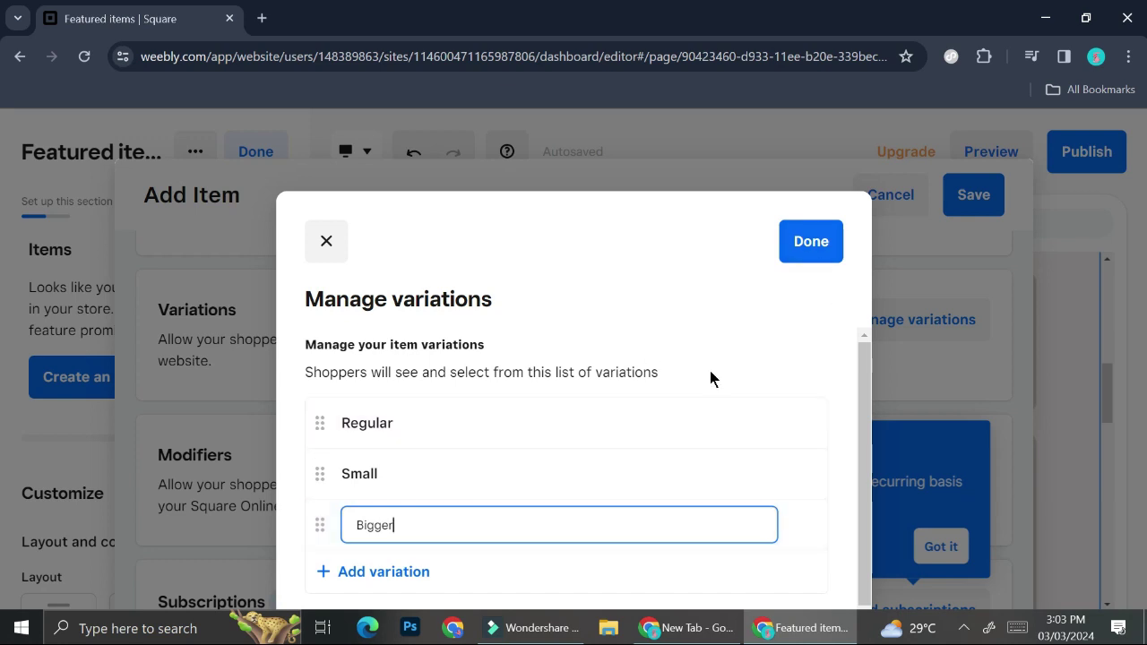
click(707, 368)
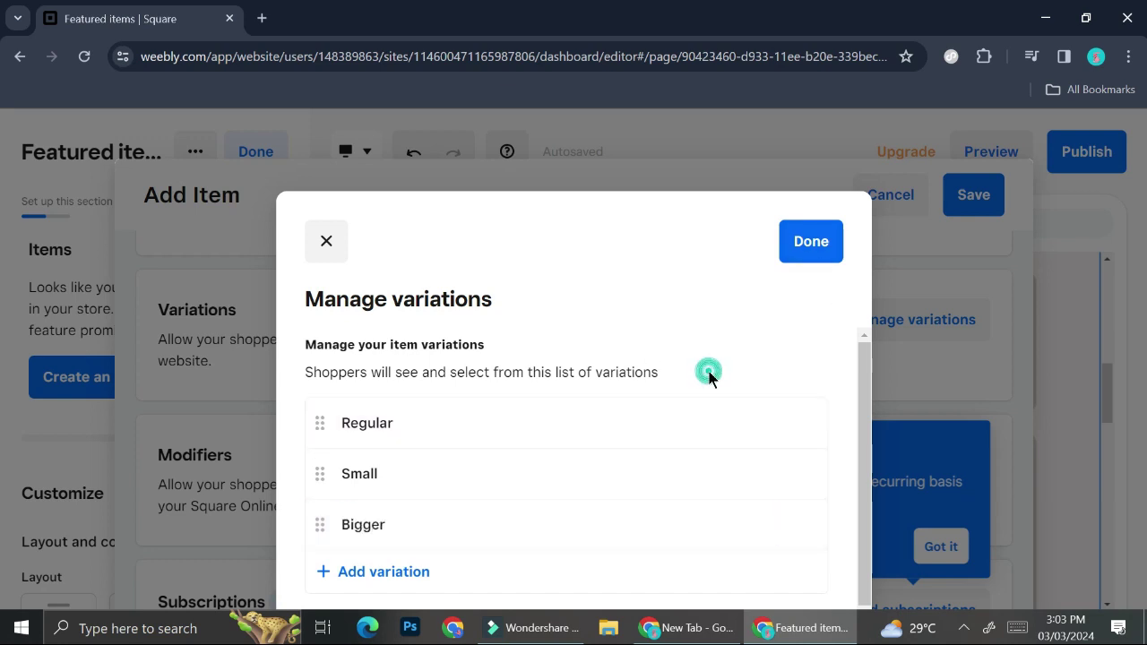
click(823, 247)
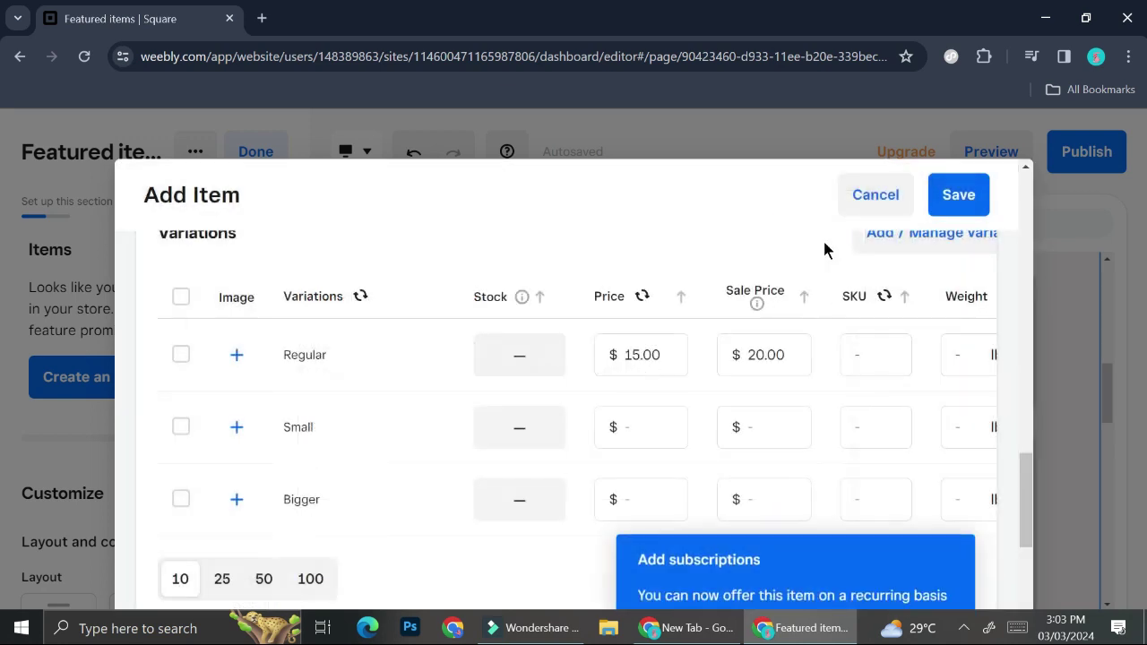
Inspect the stock, price, sale price and SKU fields of the item's variations
scroll(501, 378, up, 1)
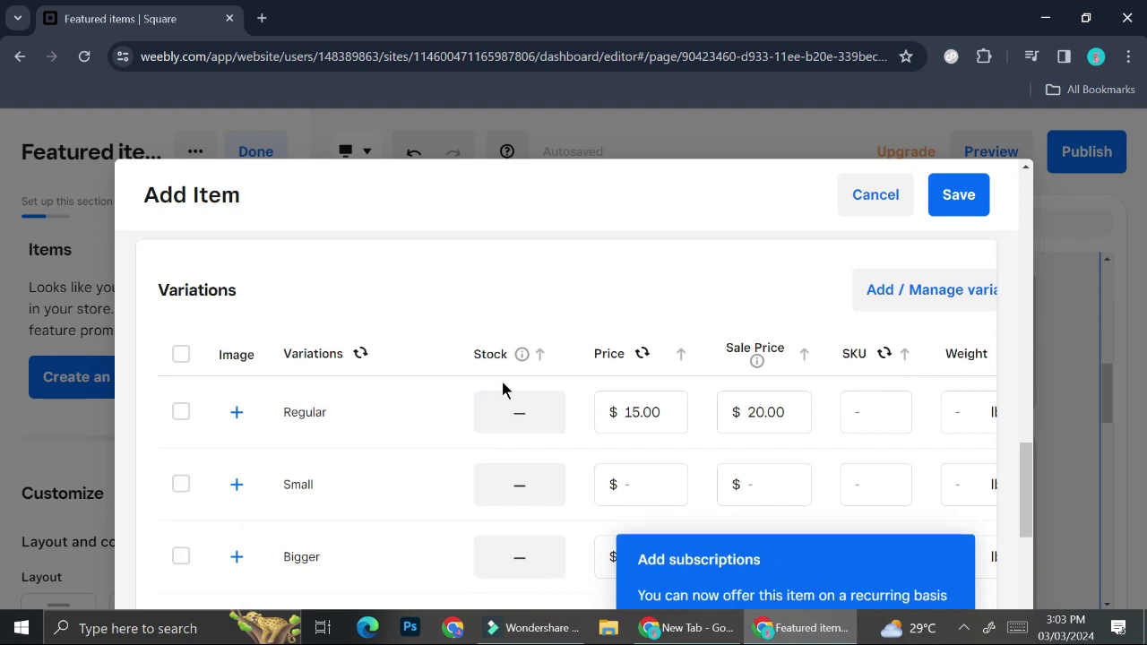
scroll(501, 379, down, 1)
scroll(502, 388, down, 1)
click(646, 412)
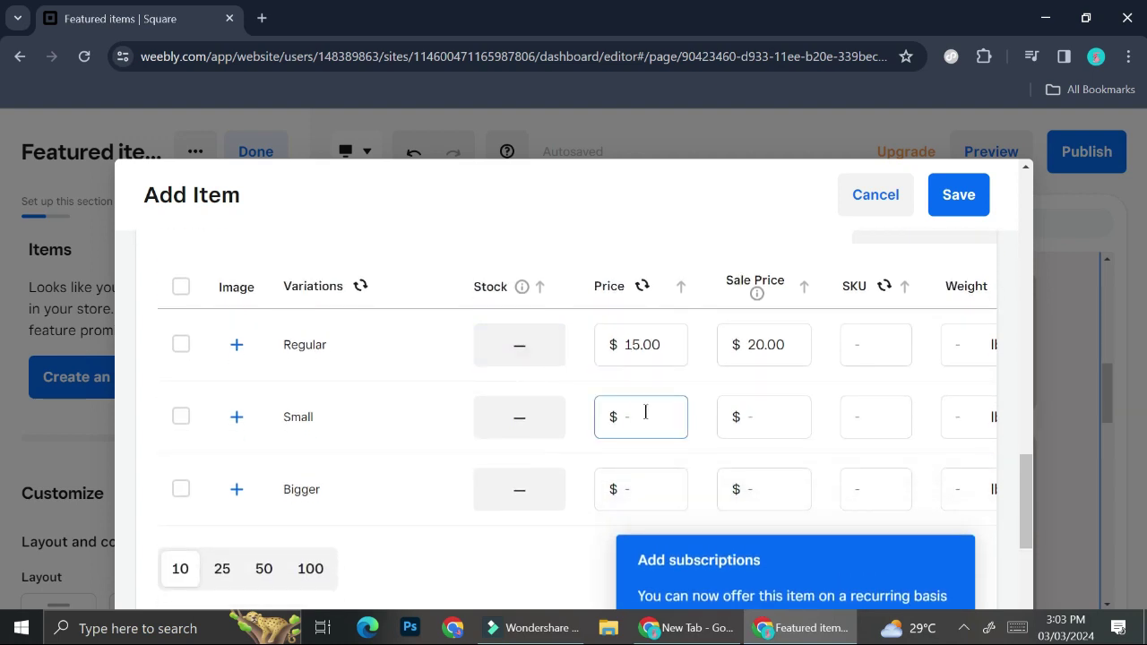
click(726, 415)
click(907, 394)
Review the item's optional SEO permalink, title and description fields, and save the Flower Ring item
scroll(343, 355, down, 2)
scroll(343, 355, down, 5)
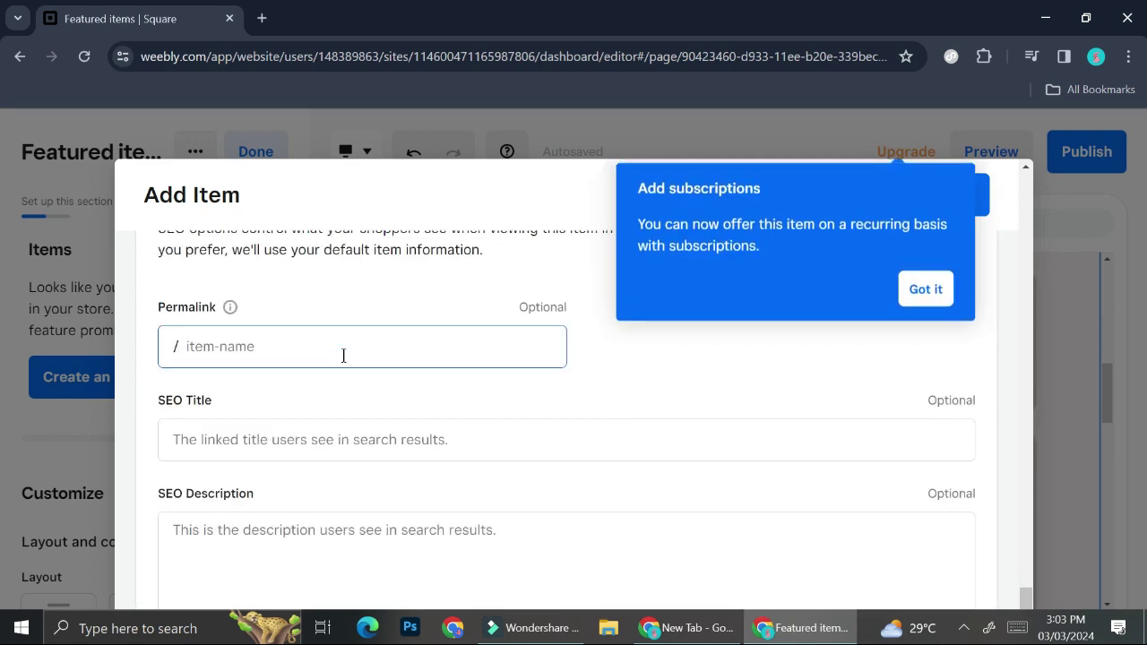
scroll(353, 313, up, 1)
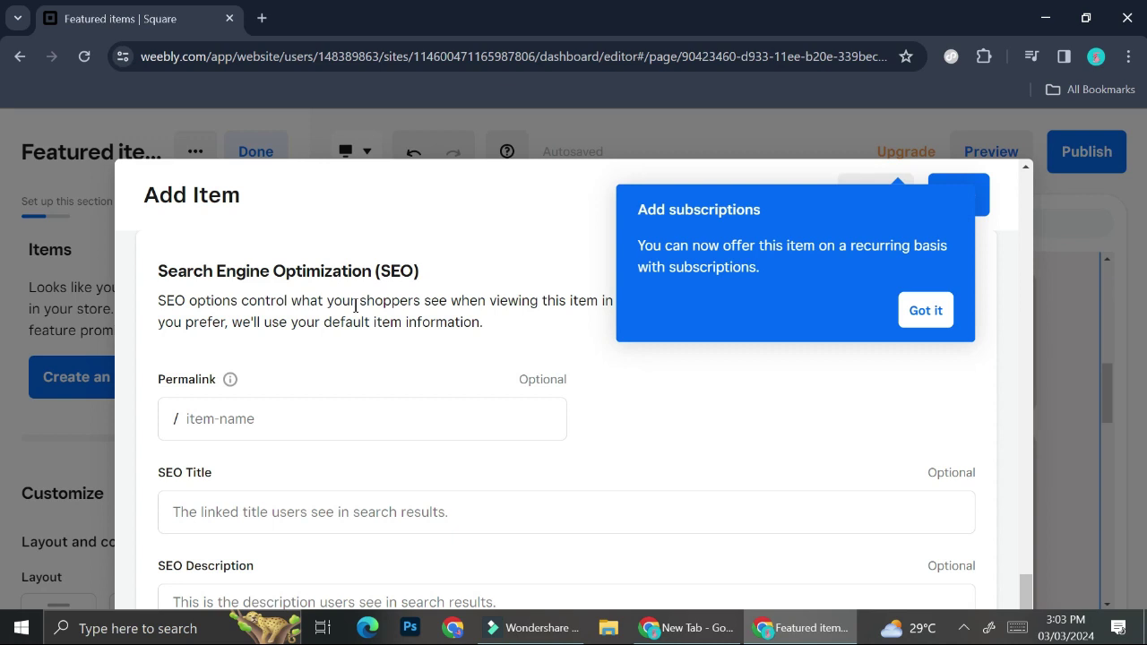
click(256, 422)
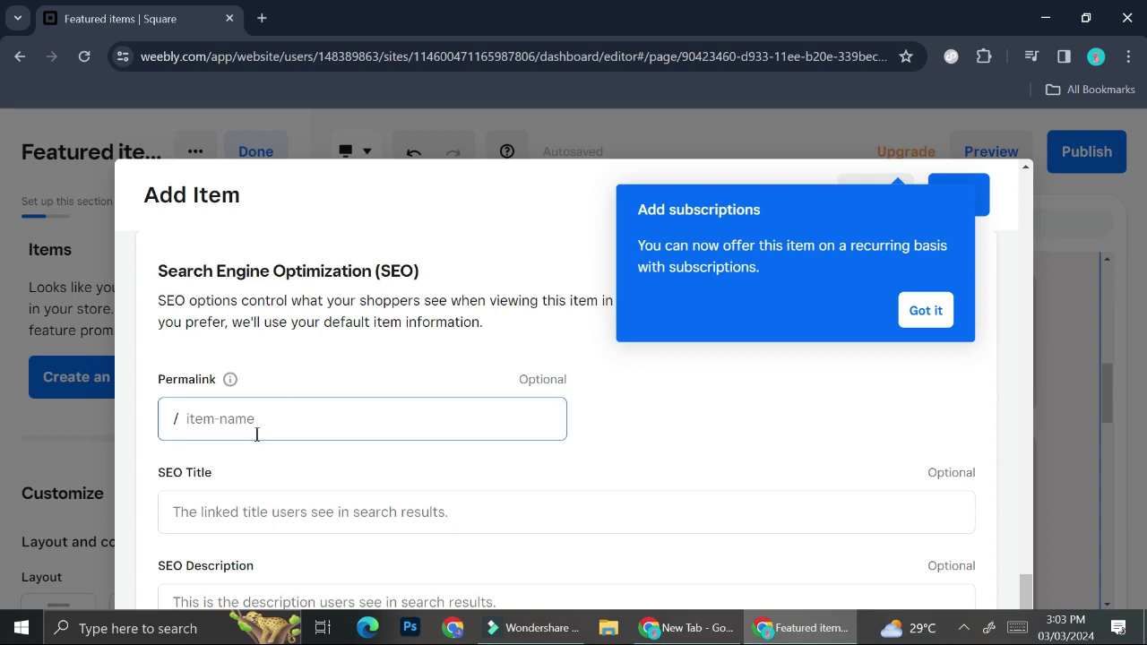
scroll(257, 433, down, 1)
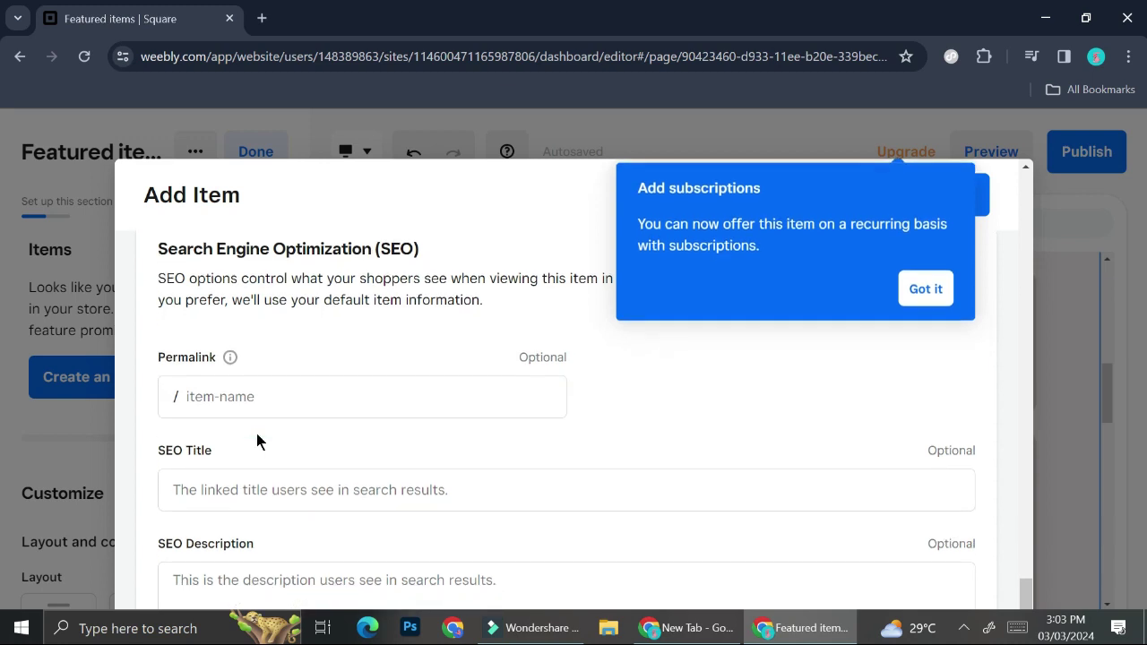
scroll(256, 433, down, 1)
click(257, 433)
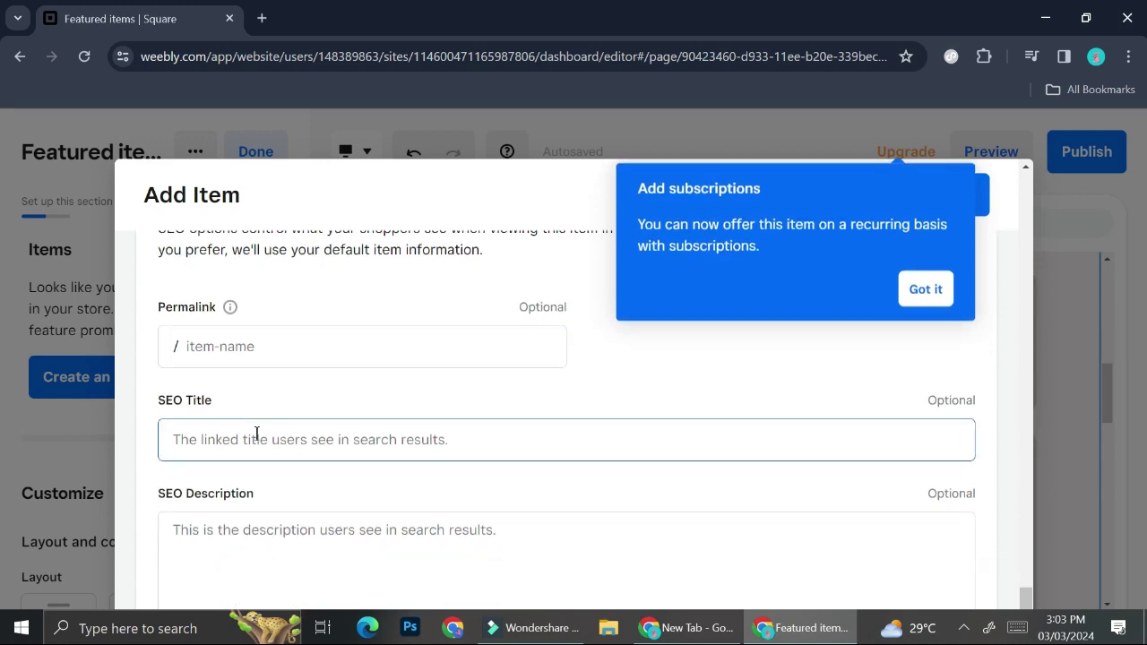
scroll(256, 437, up, 2)
click(976, 199)
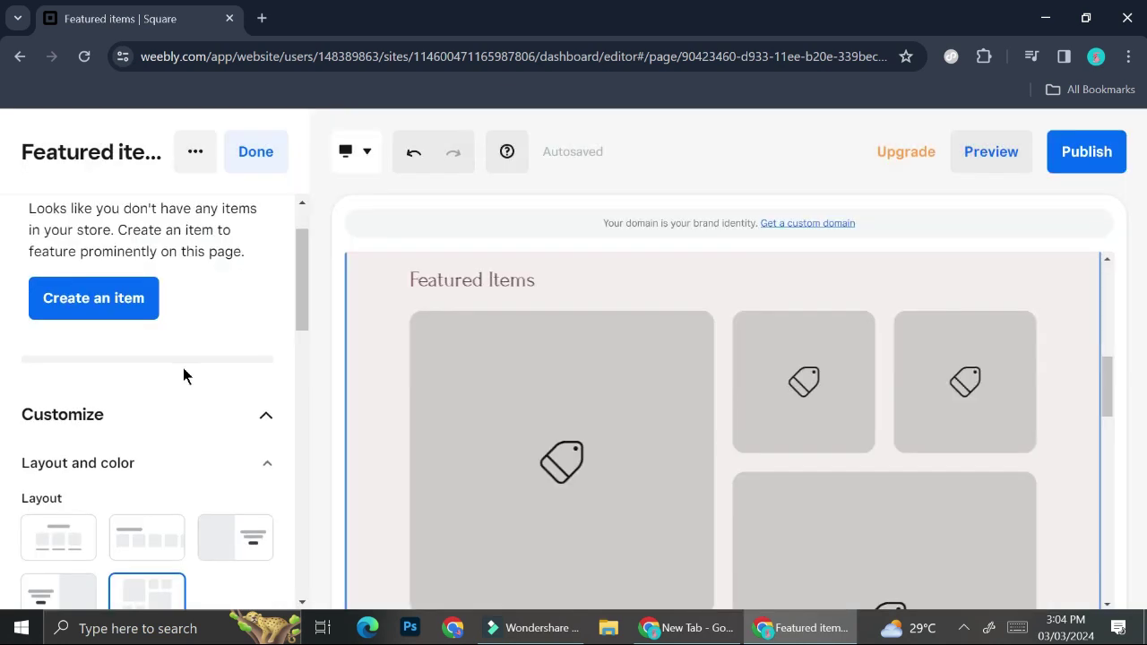
Try the centered three-item and image-left layouts for the Featured items section, and choose the layout with text beside an image on the right
scroll(183, 374, down, 2)
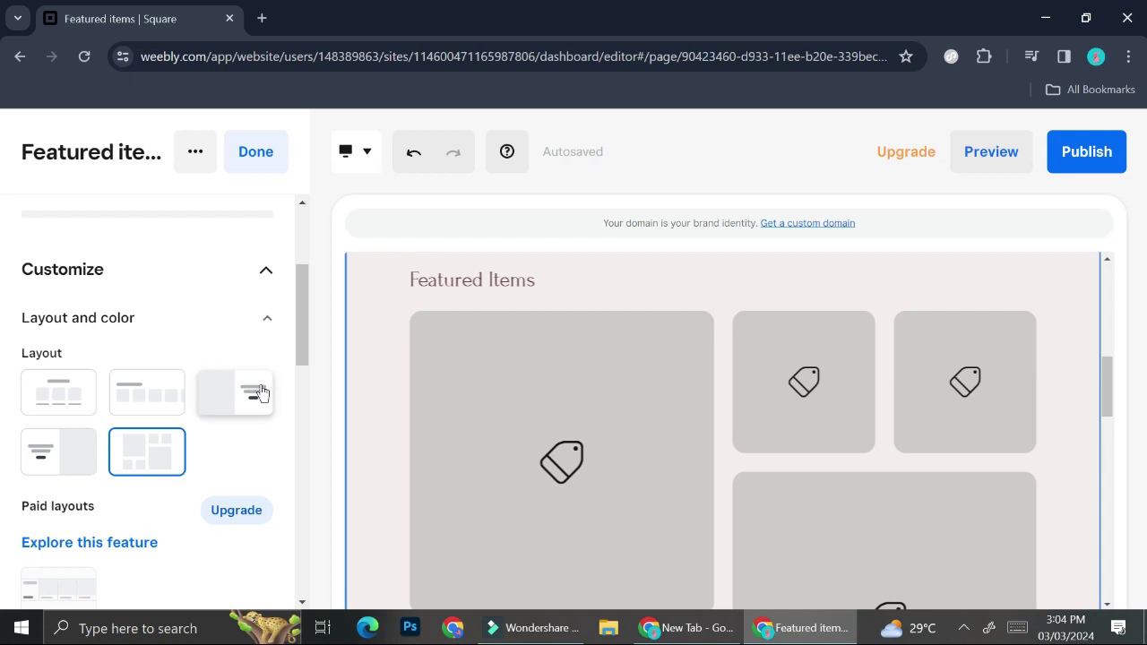
scroll(614, 439, down, 1)
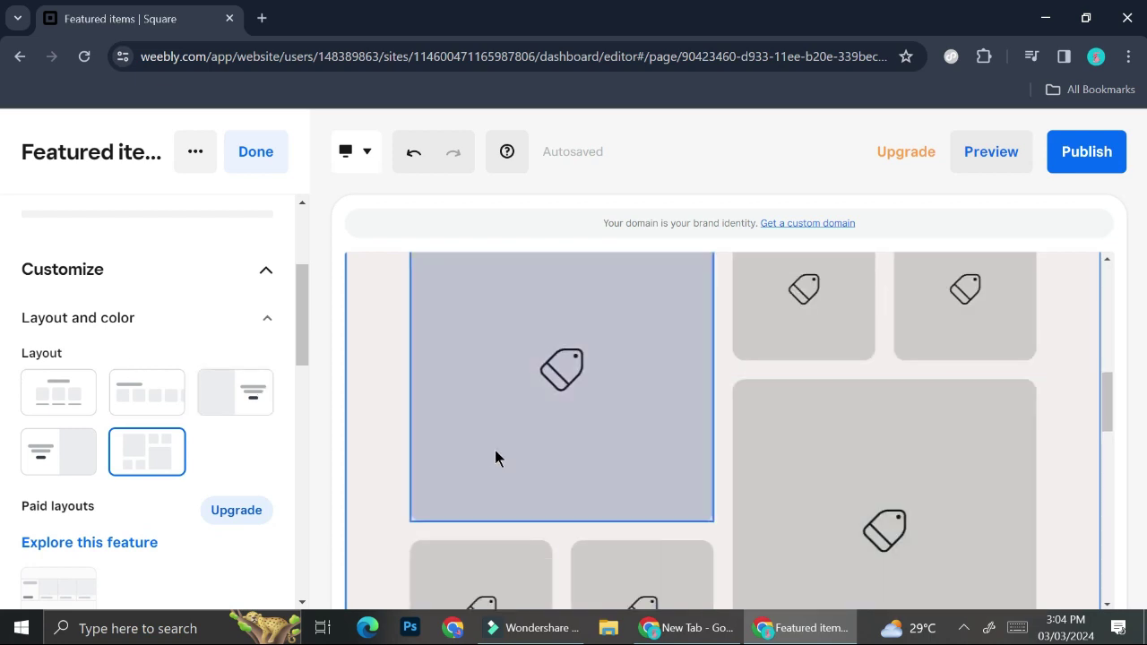
click(92, 383)
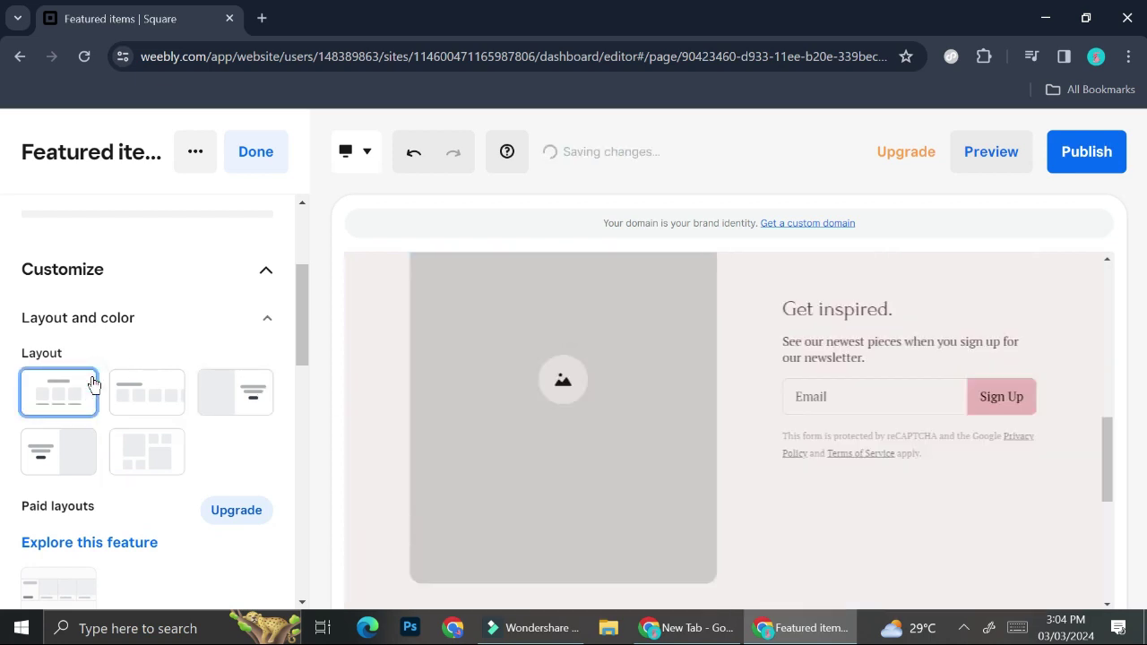
scroll(389, 392, up, 1)
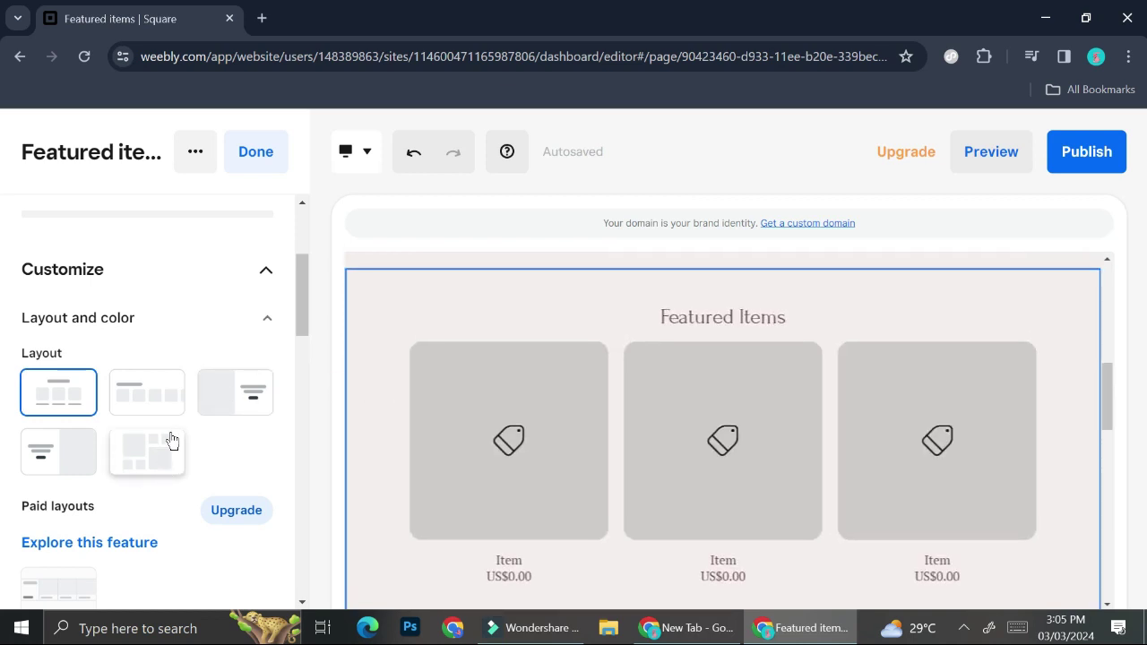
click(258, 405)
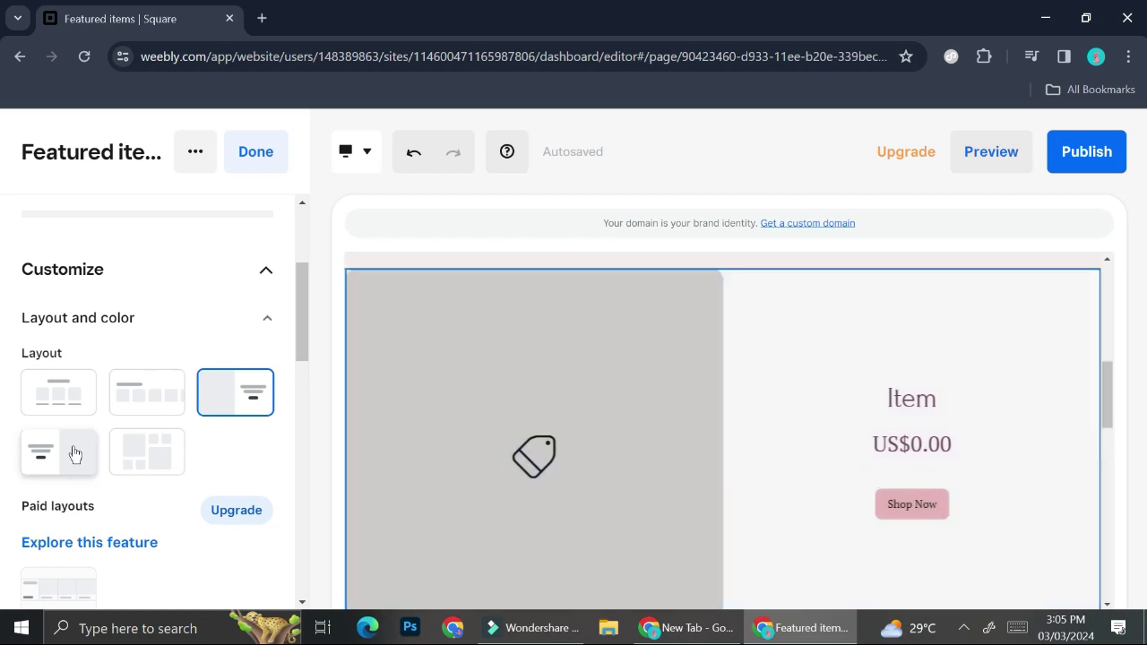
click(72, 454)
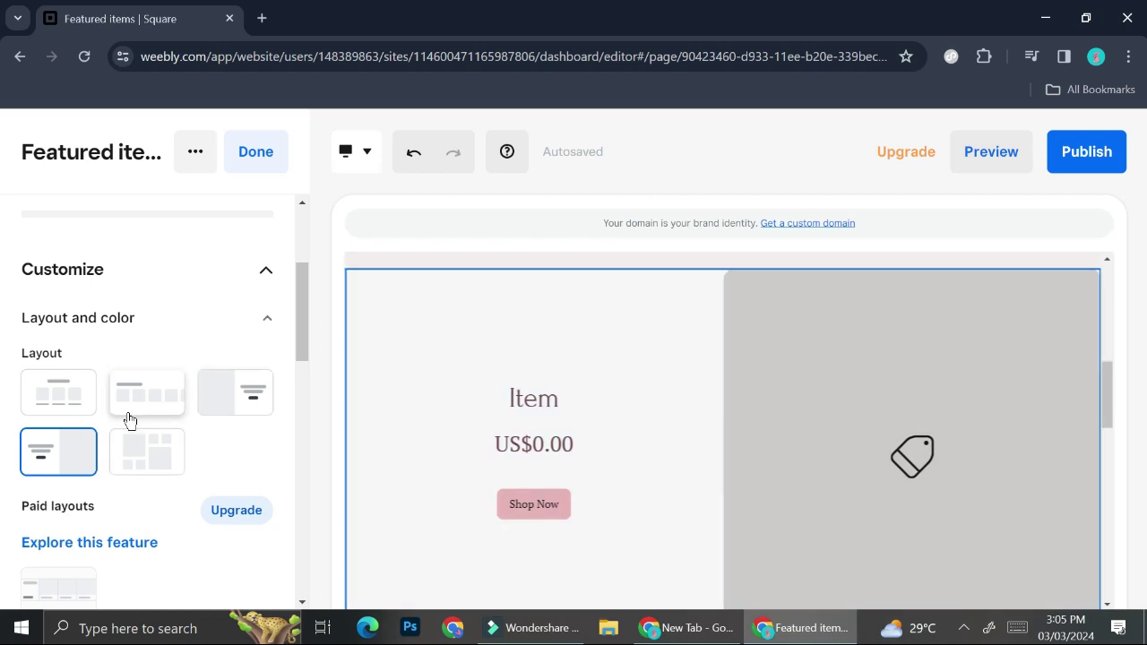
scroll(132, 412, down, 3)
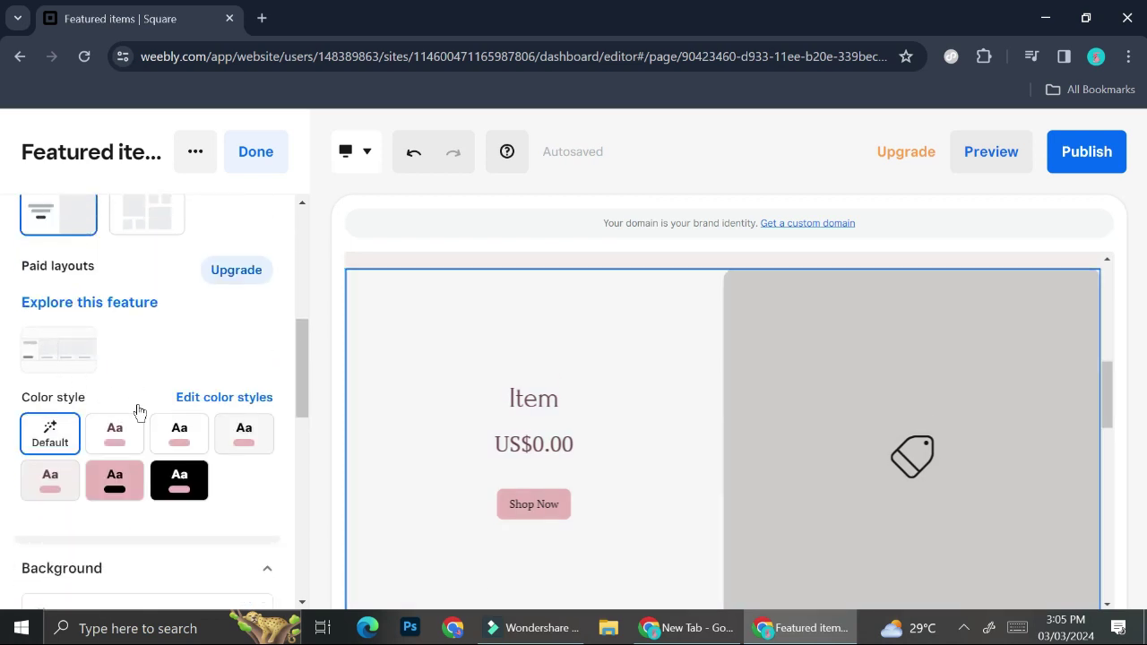
Examine the Featured items section's color style, background, image aspect ratio, image fit and item title options
scroll(159, 443, down, 1)
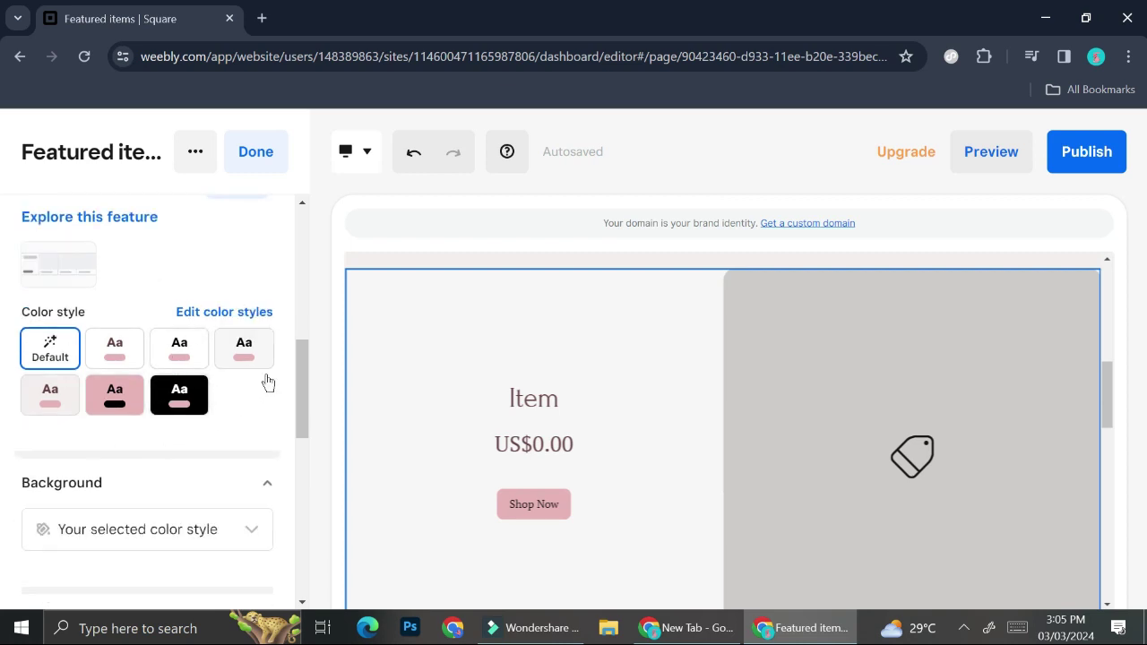
scroll(176, 399, down, 2)
scroll(178, 404, down, 5)
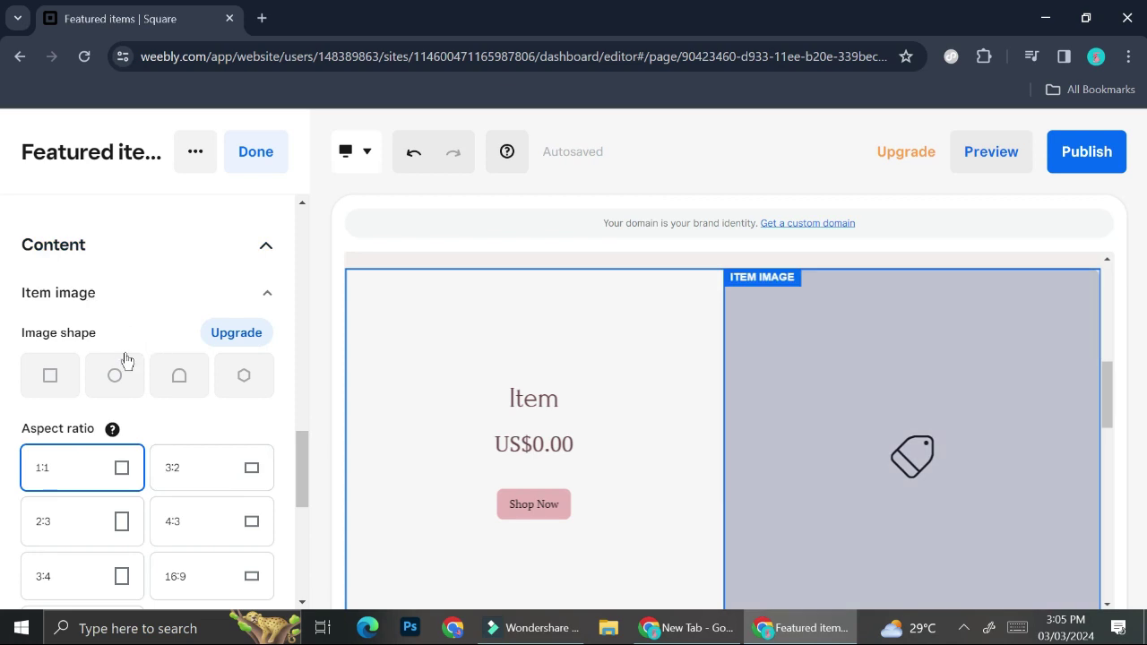
scroll(197, 425, down, 1)
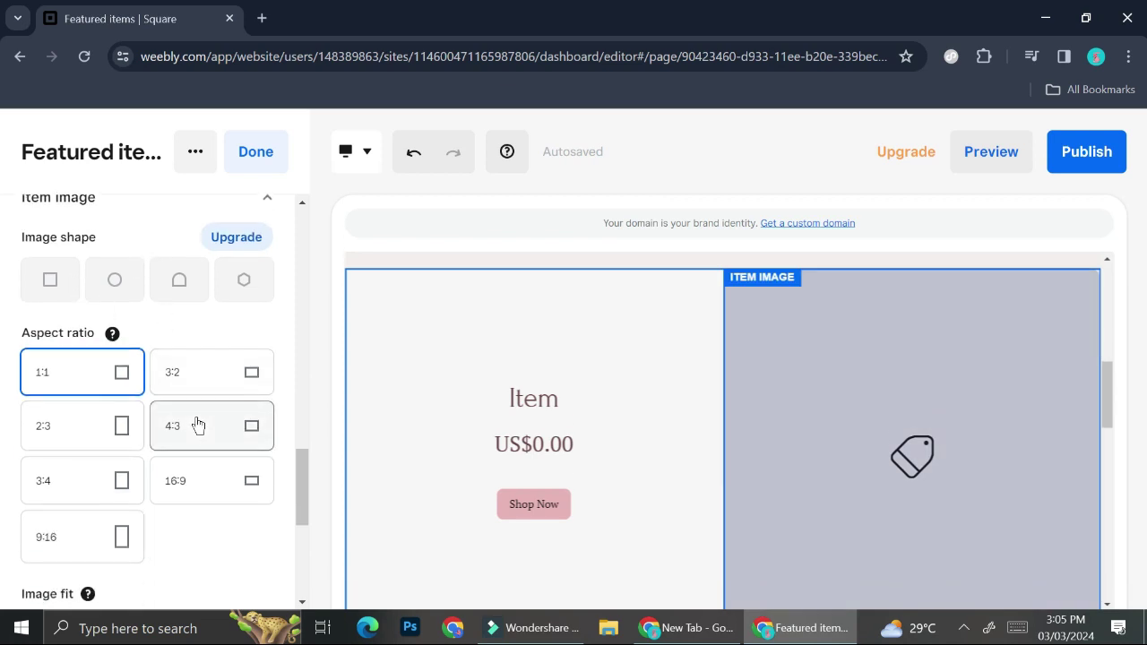
scroll(205, 448, down, 2)
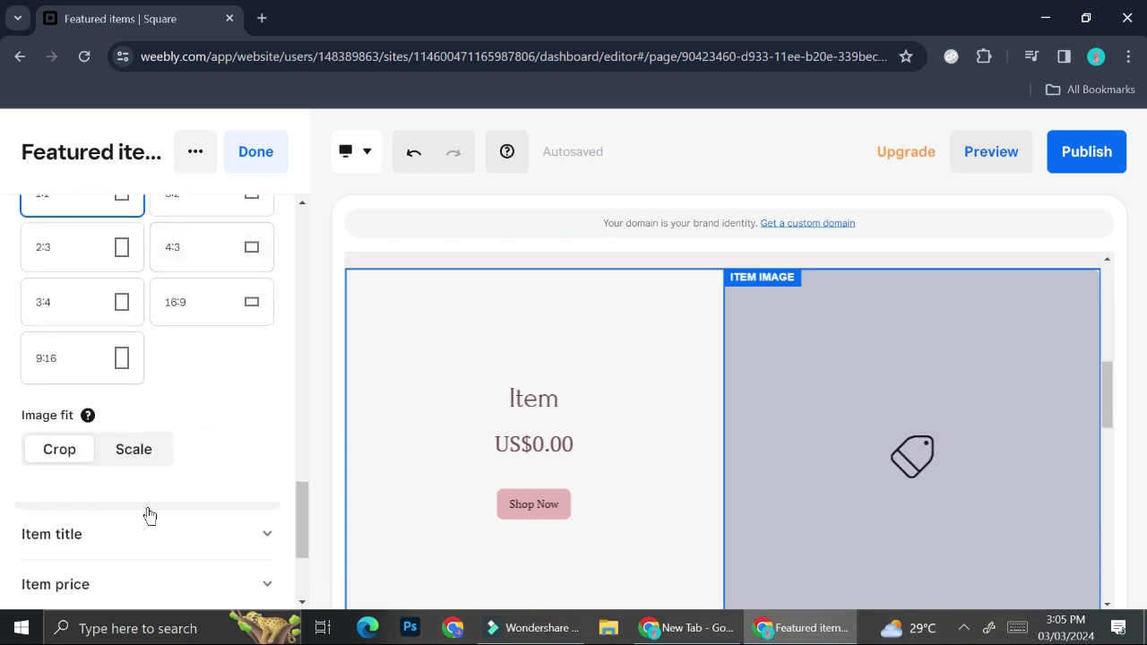
scroll(148, 516, down, 2)
click(162, 369)
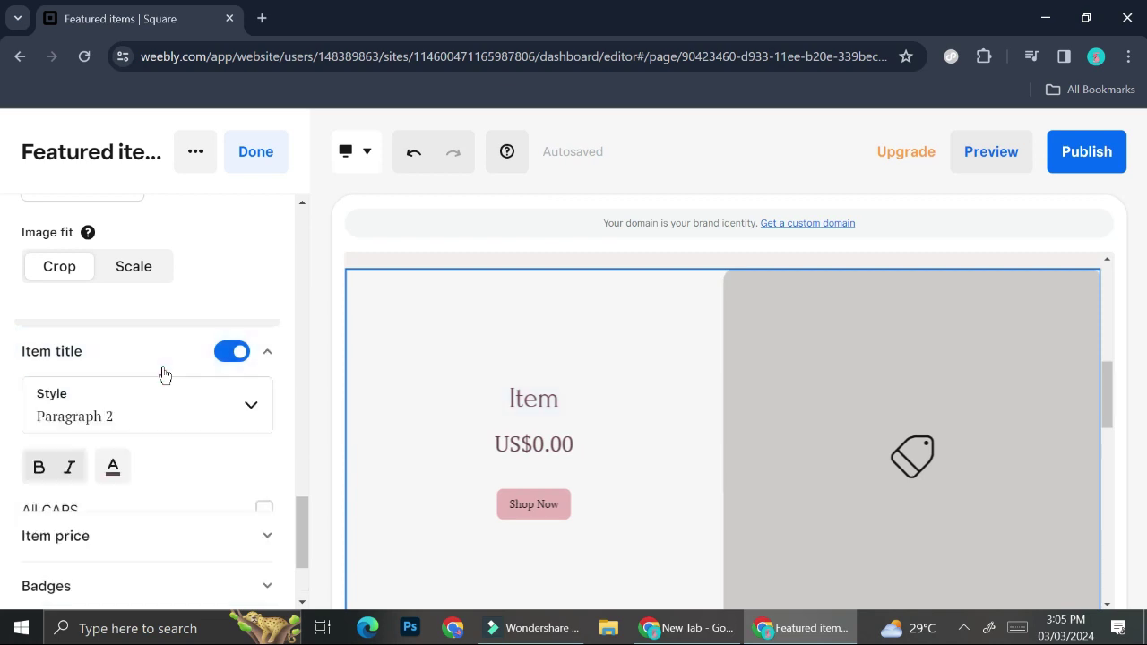
scroll(154, 505, down, 2)
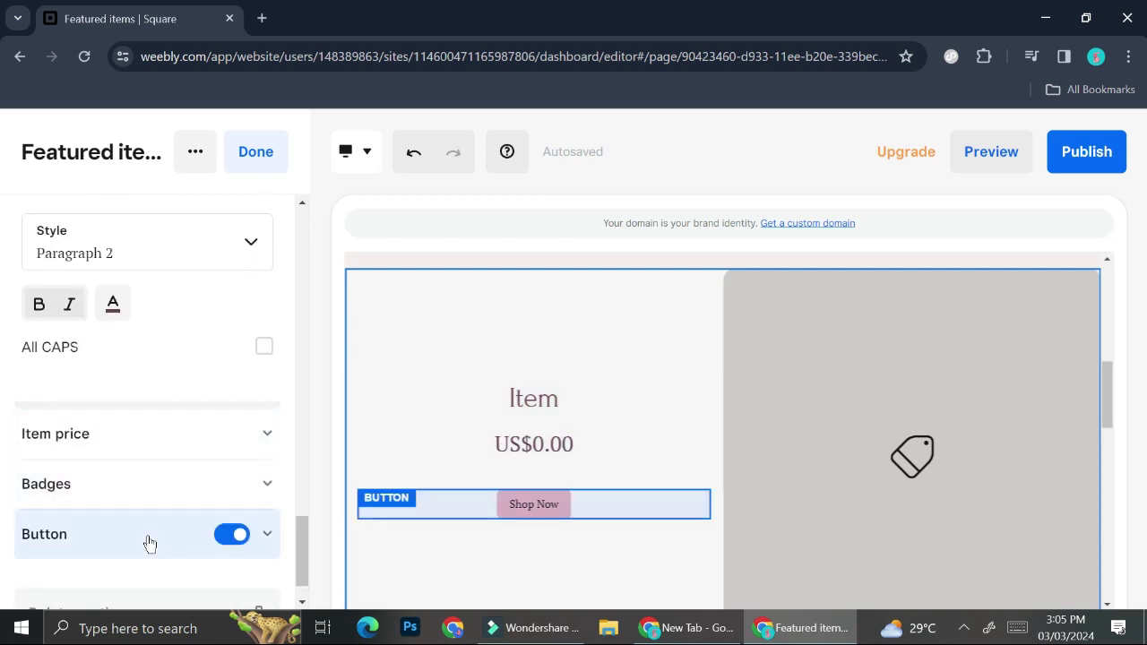
Set the label of the Featured items section's button to "Buy Now!"
click(149, 544)
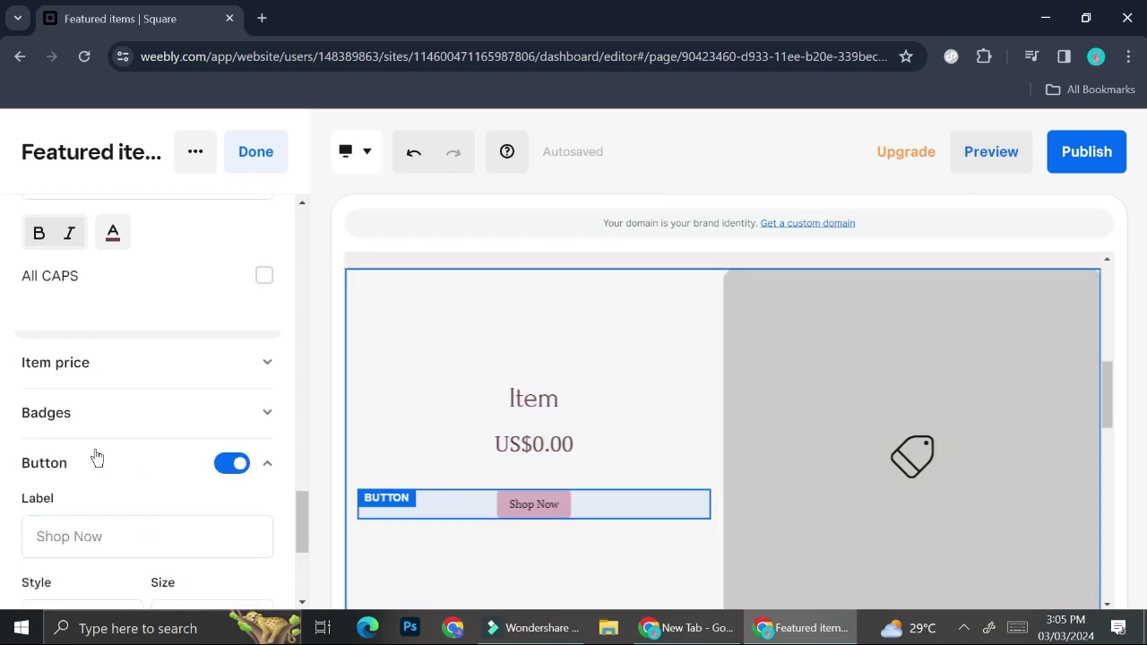
scroll(95, 456, down, 3)
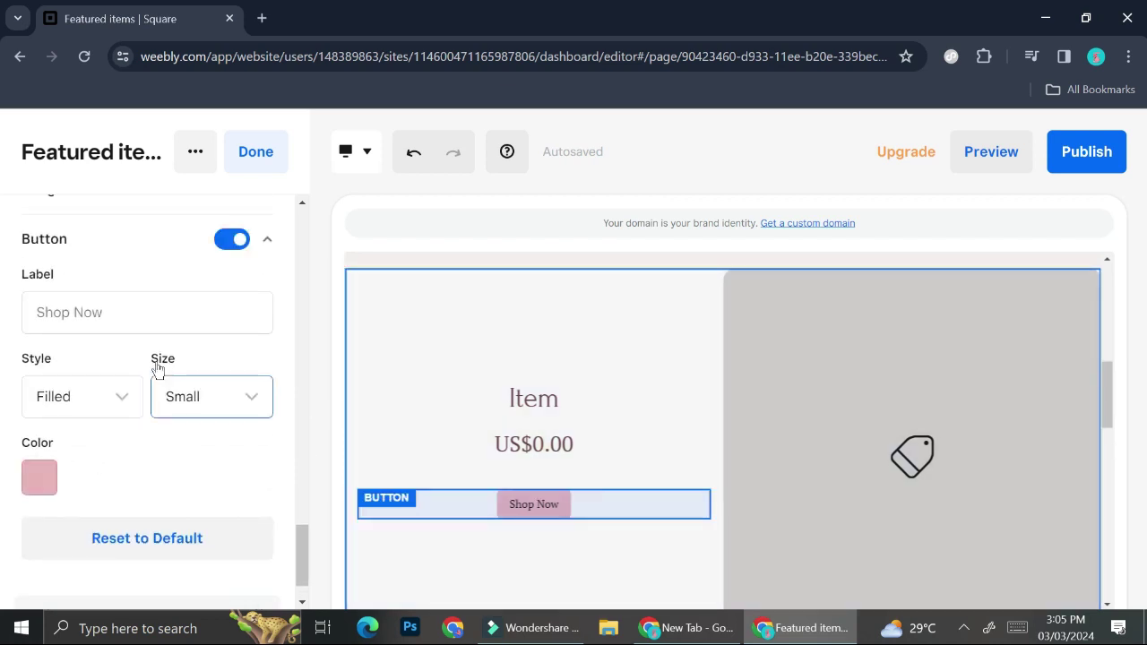
click(157, 313)
click(157, 313)
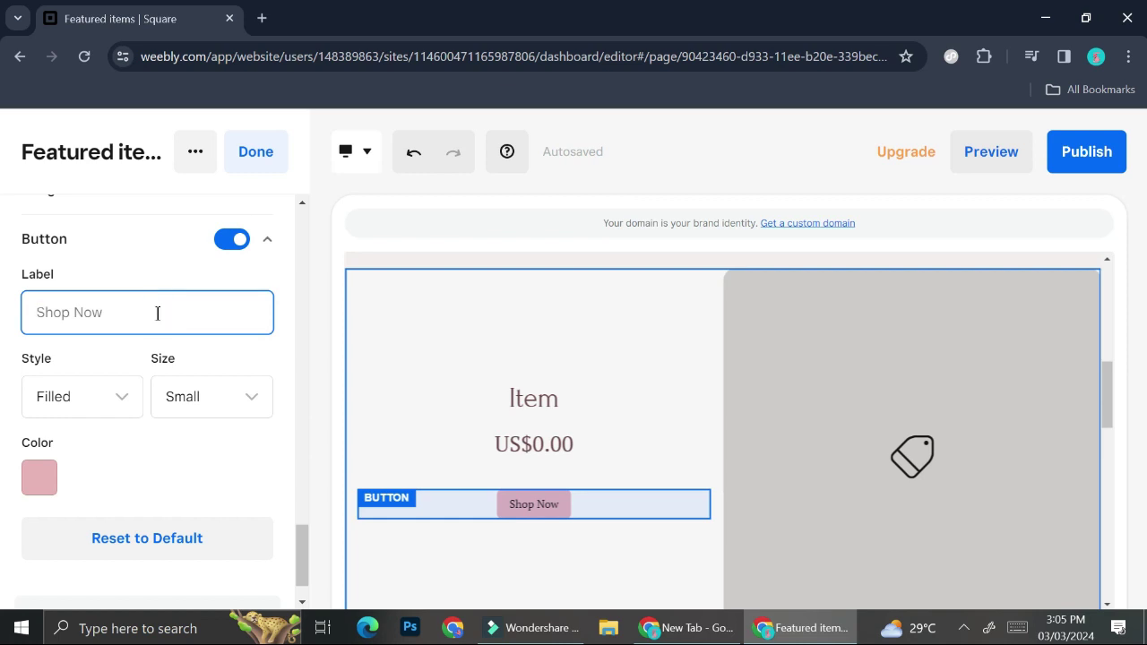
text(Buy)
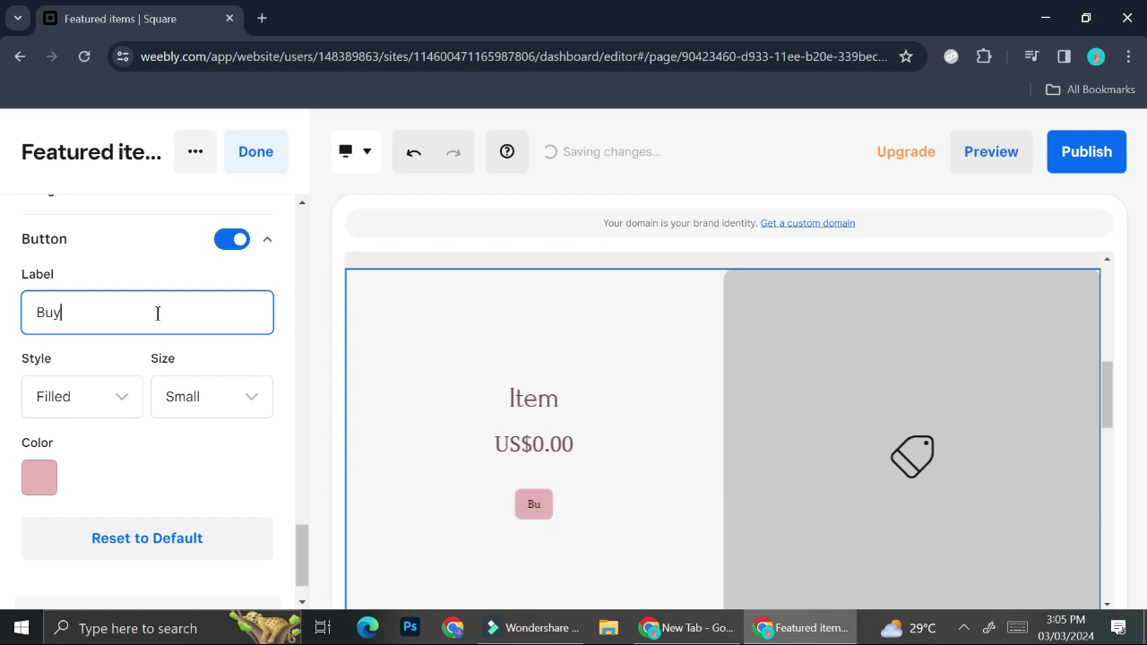
text( Now!)
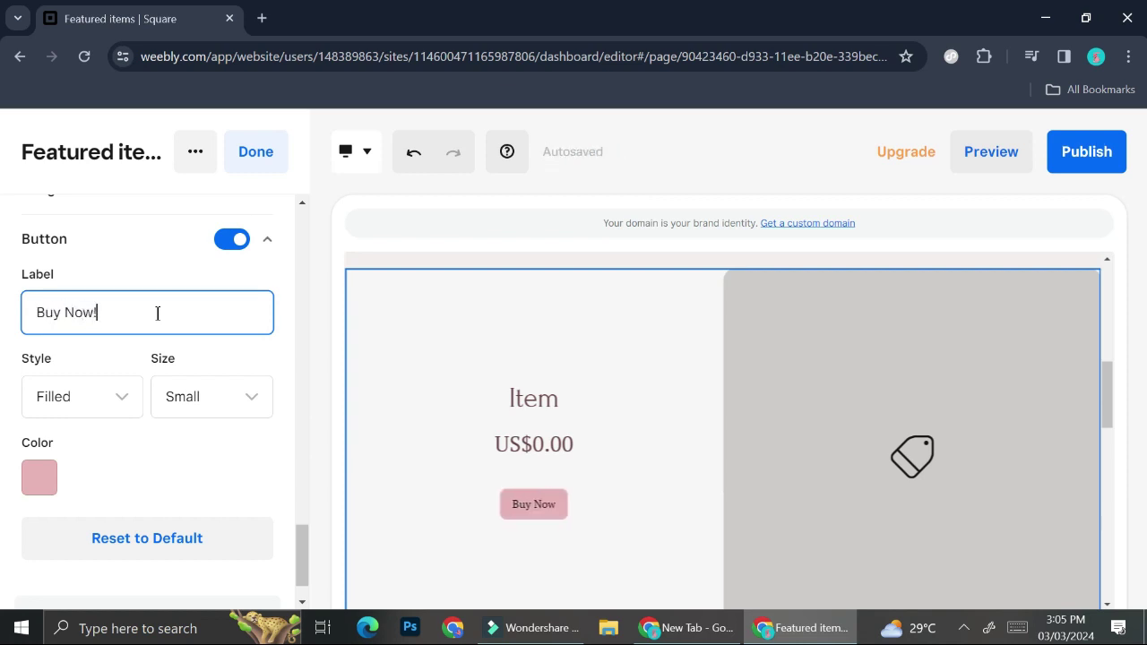
click(255, 158)
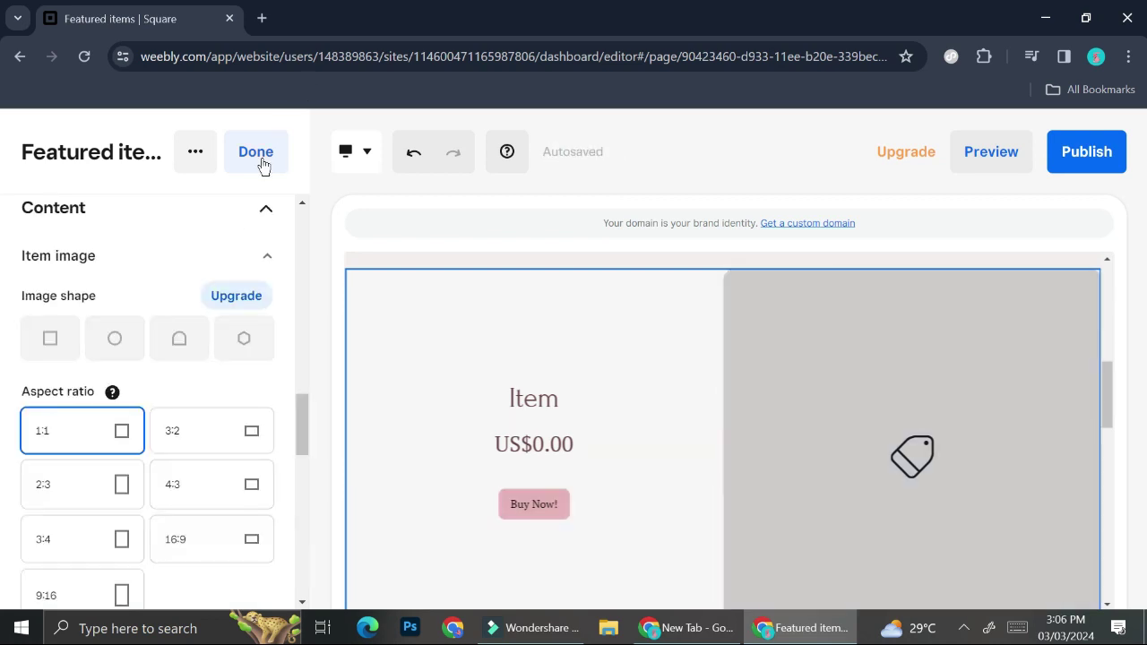
Choose Flower Ring as the section's featured item and check how it looks on the page
click(115, 416)
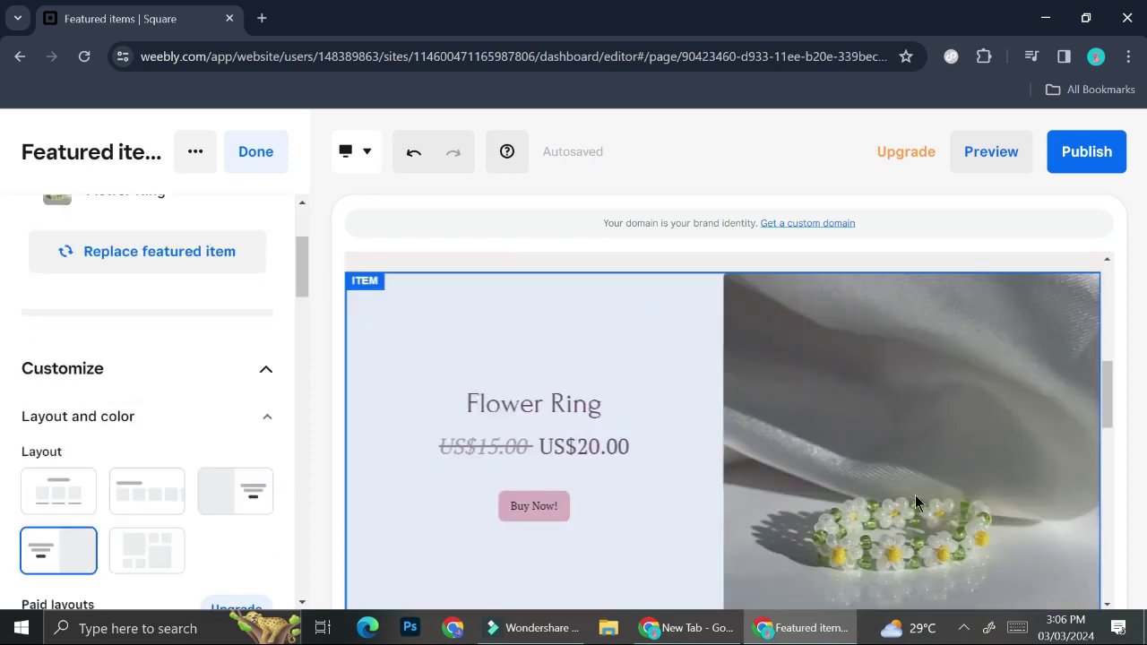
scroll(915, 495, down, 1)
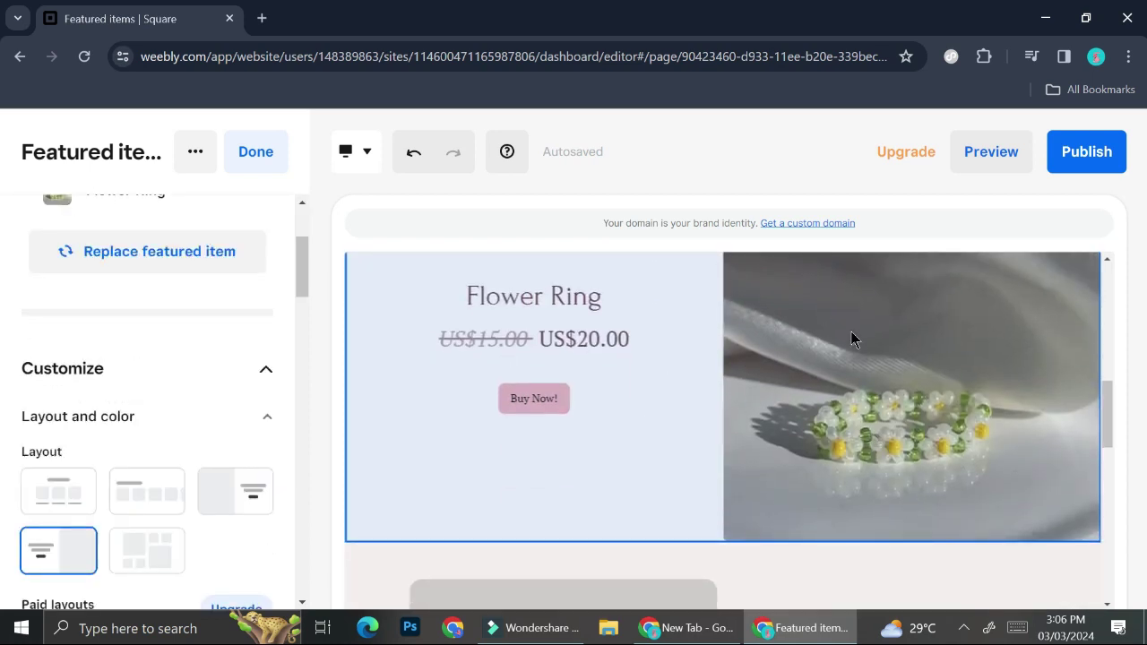
scroll(771, 466, down, 2)
scroll(770, 331, up, 2)
Review the Email newsletter section's layout, color and subscription form options, and look over the page's footer
scroll(741, 386, down, 3)
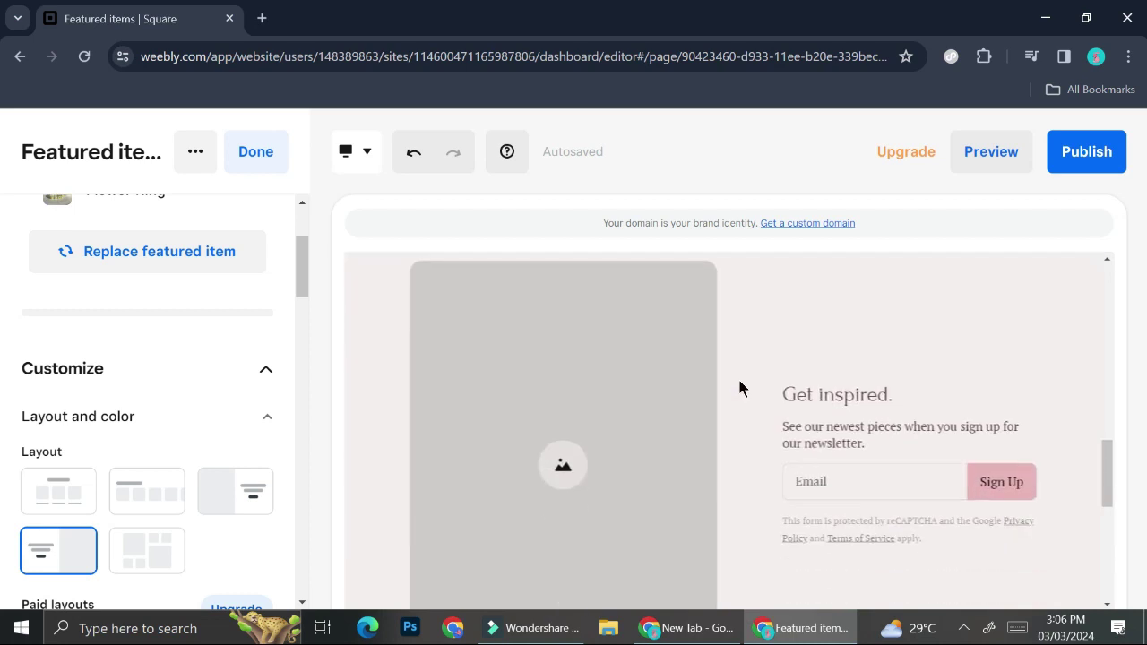
click(648, 381)
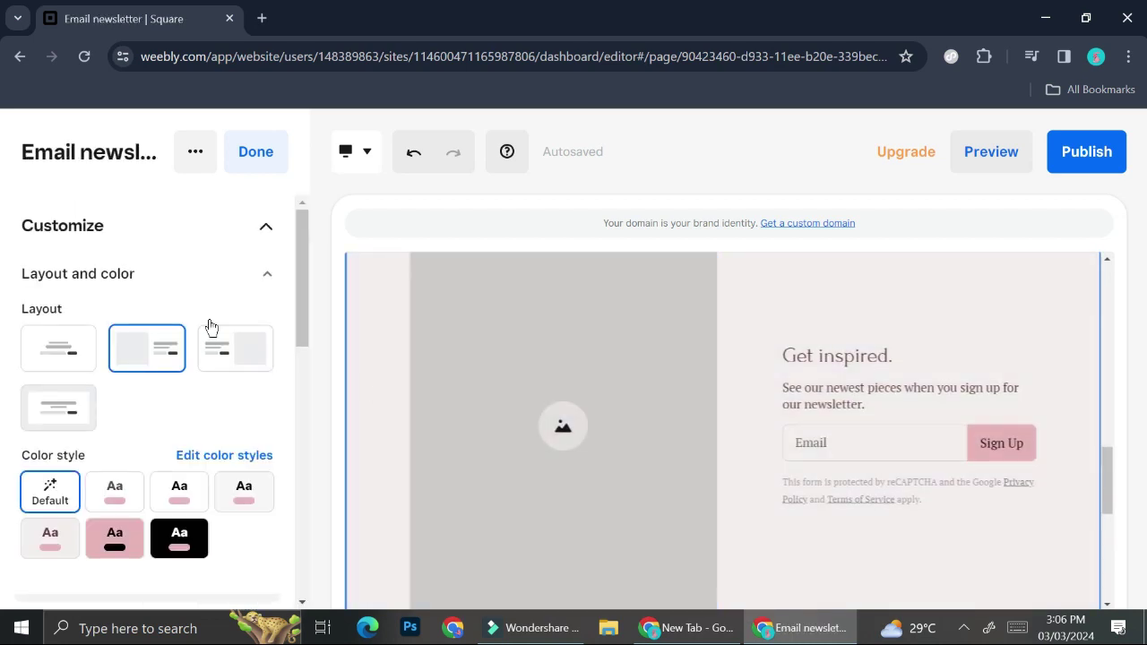
scroll(187, 385, down, 10)
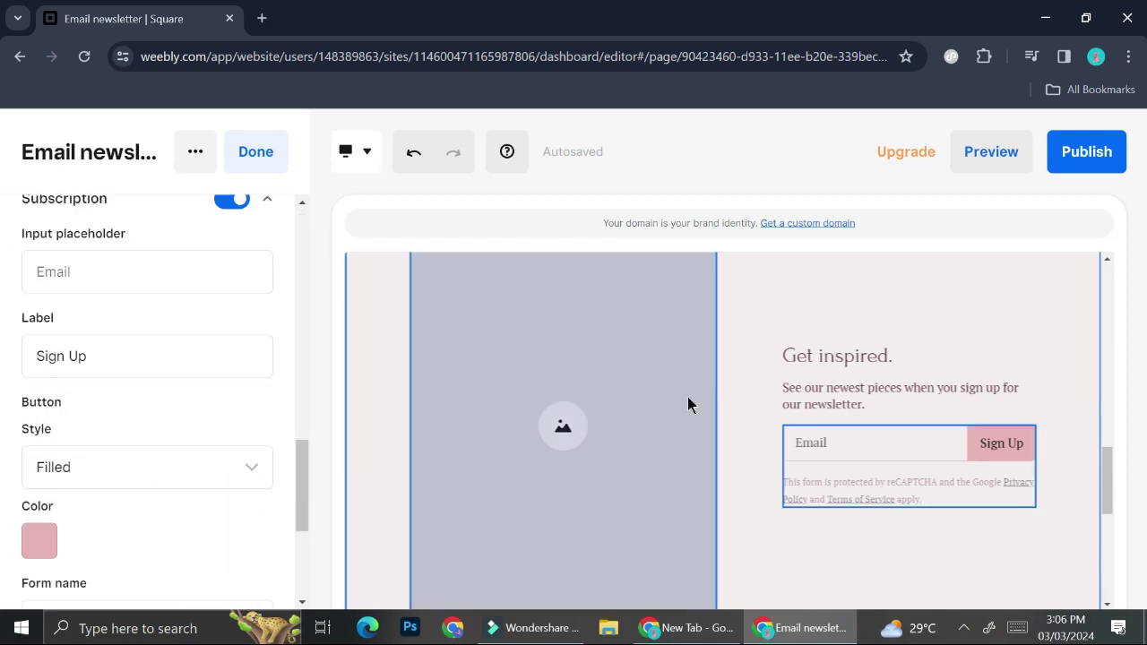
scroll(202, 439, down, 3)
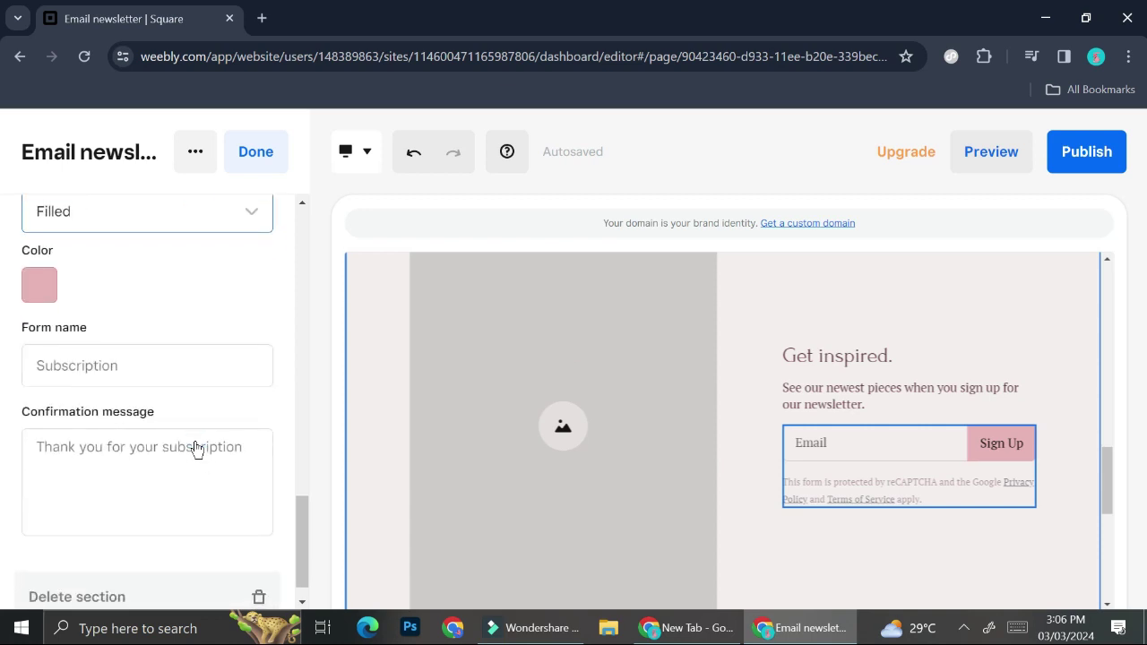
scroll(197, 448, down, 1)
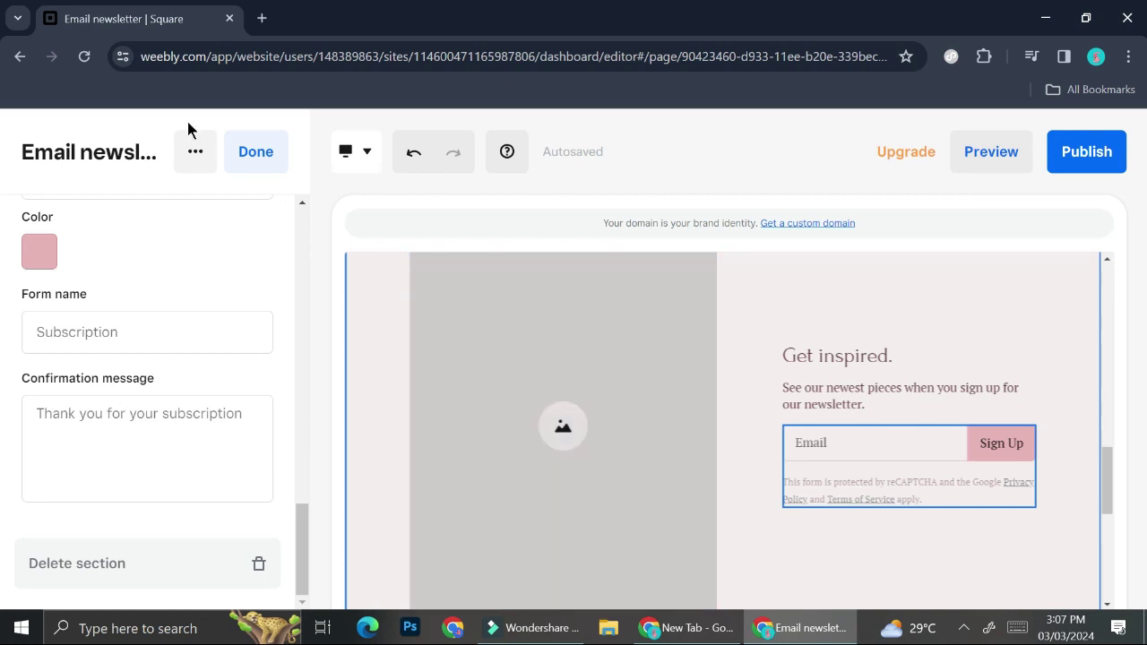
scroll(475, 391, down, 5)
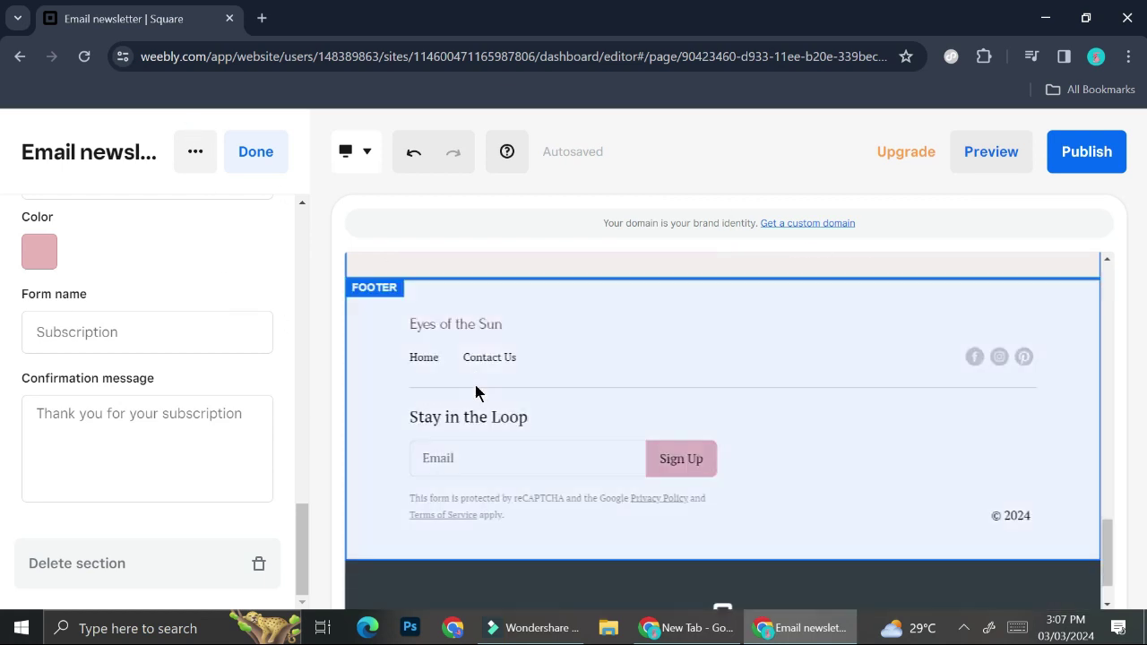
click(474, 381)
click(270, 219)
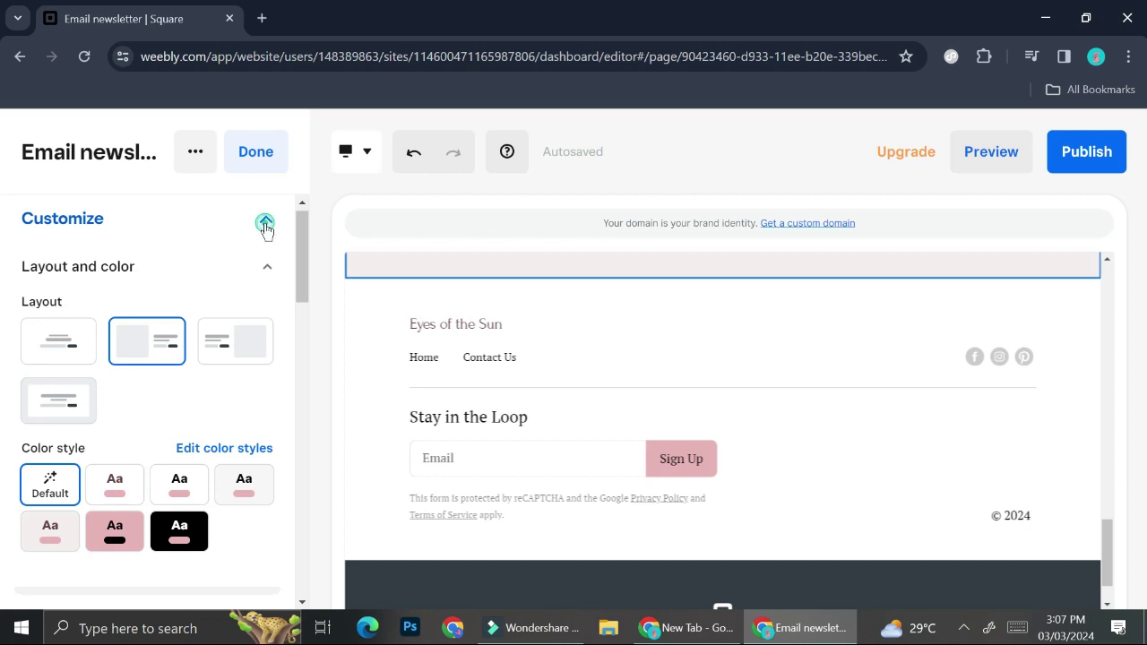
click(266, 222)
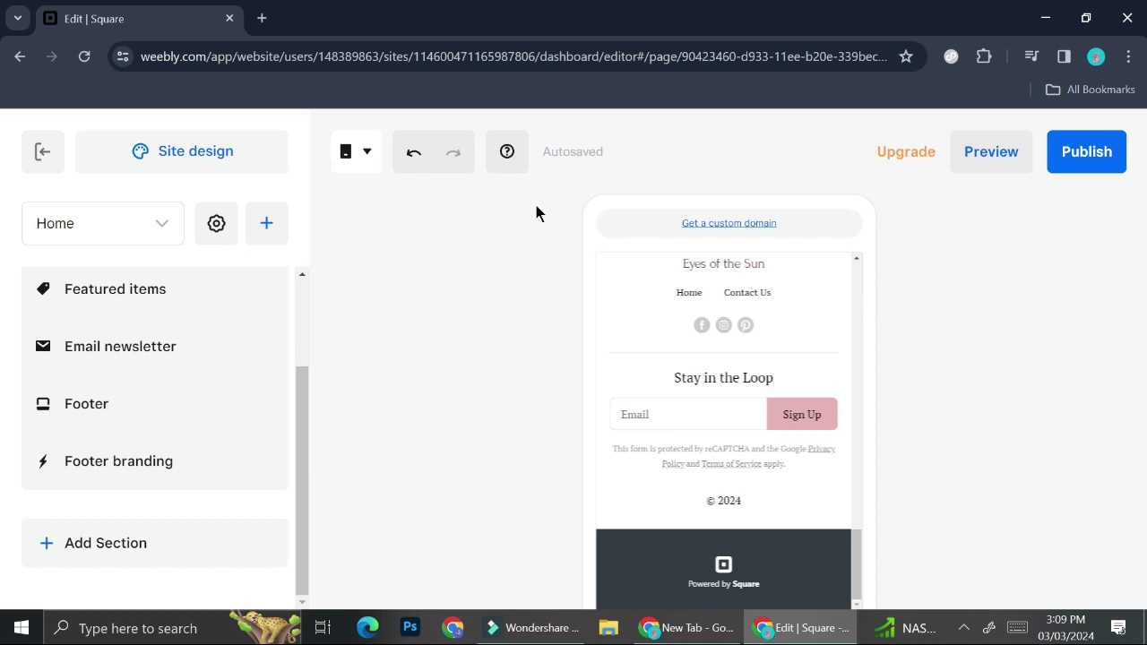
Publish the Eyes of the Sun website
click(1080, 152)
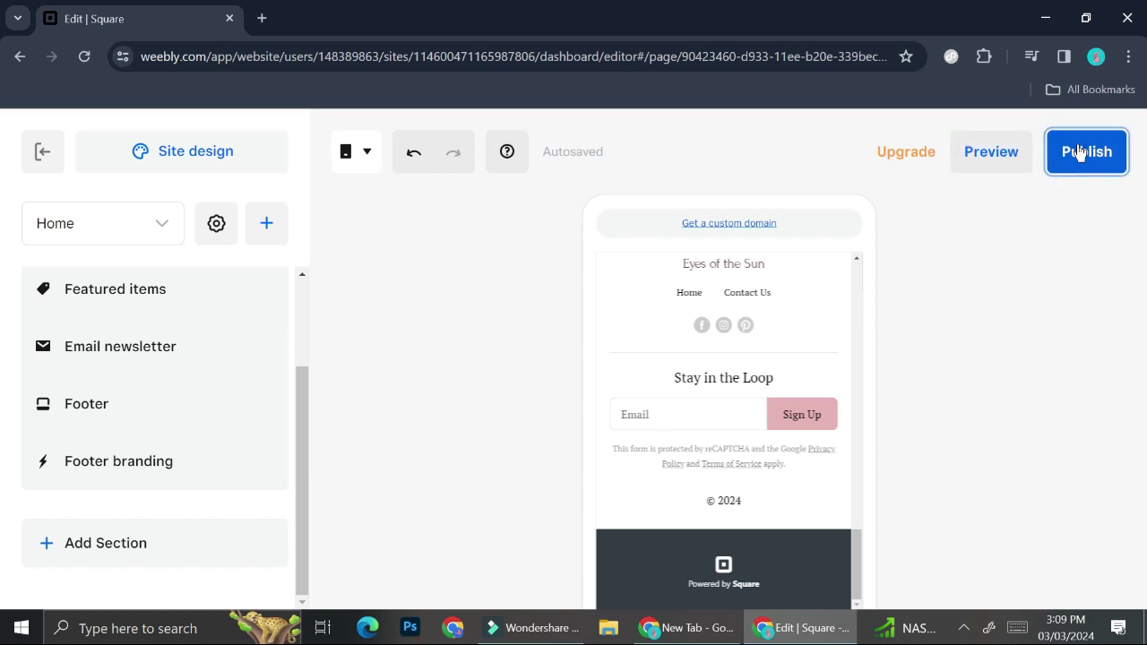